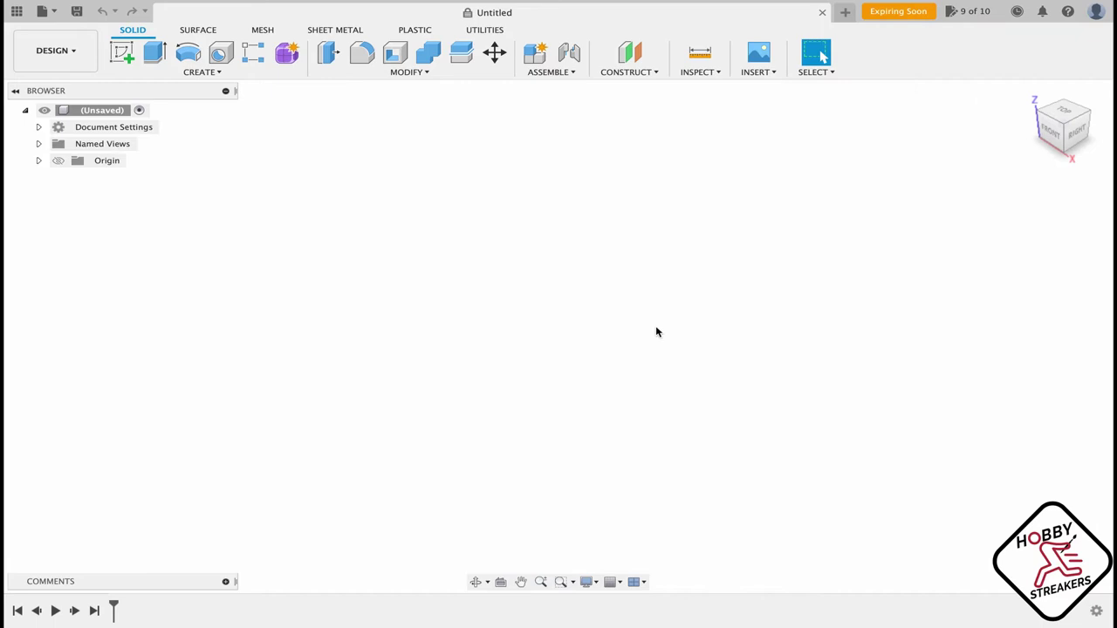
# Switch to the web browser and look through the lion dxf image search results.
pyautogui.hotkey('ctrl', 'Up')
pyautogui.click(698, 61)
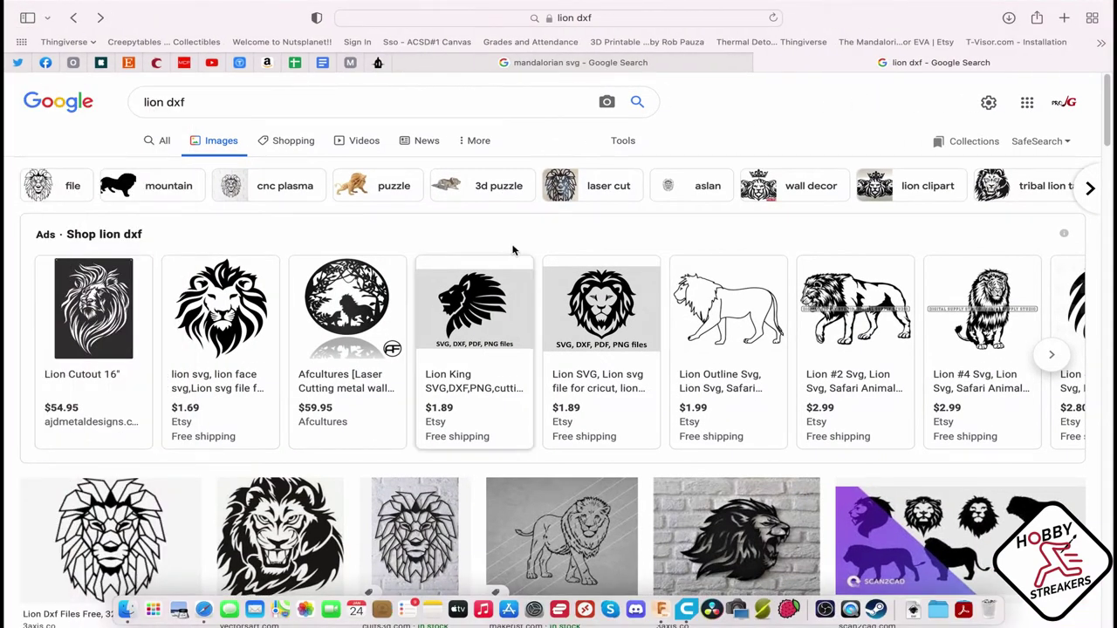
pyautogui.scroll(-1, 467, 238)
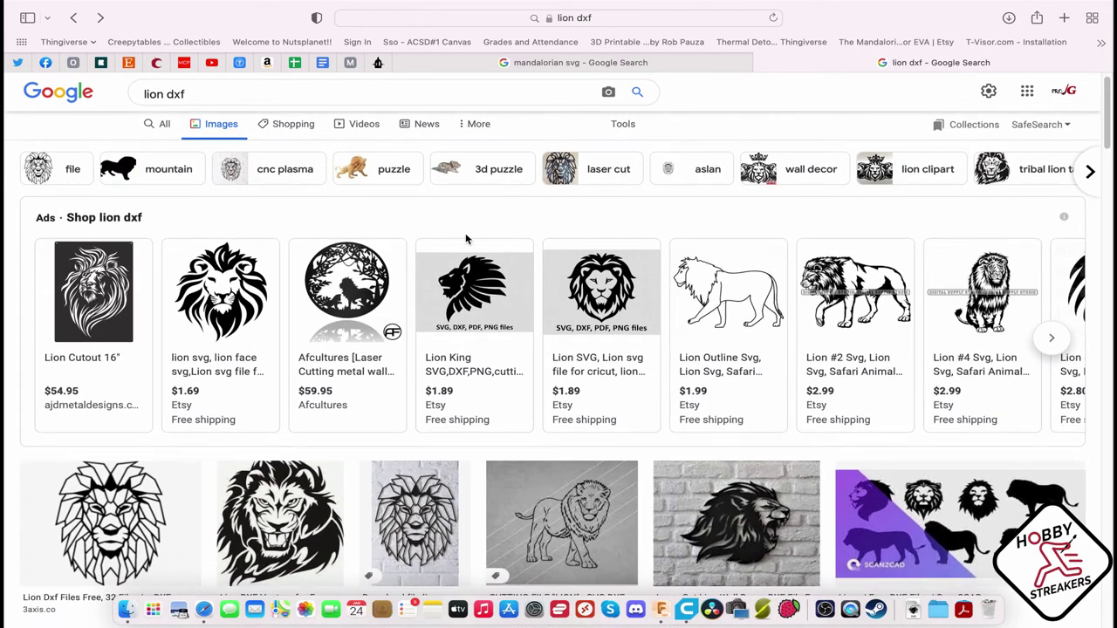
pyautogui.scroll(1, 464, 240)
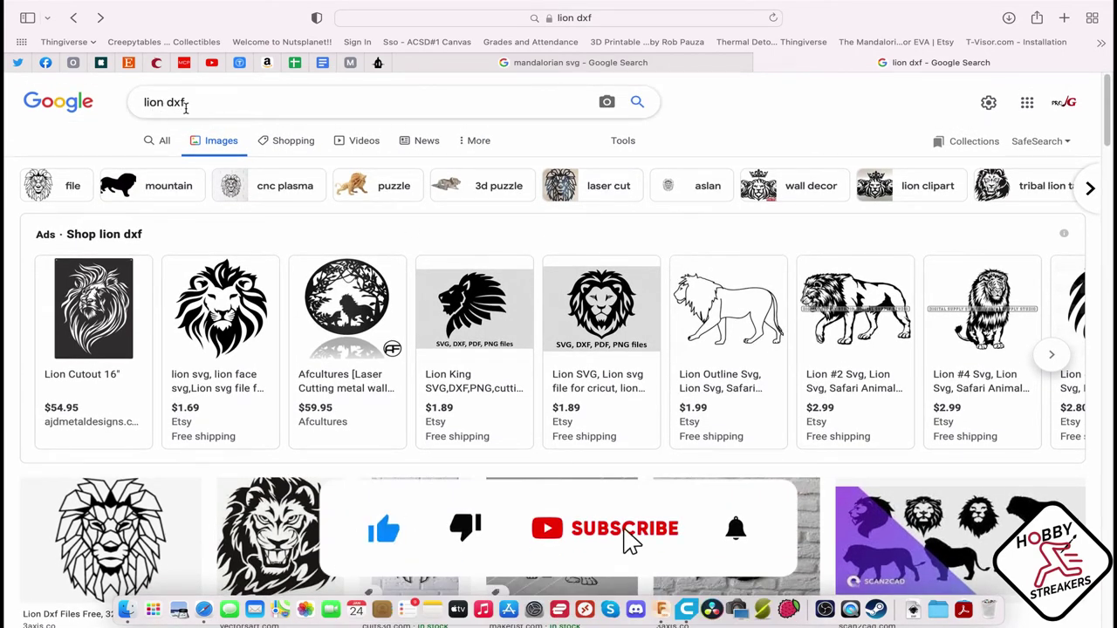
pyautogui.moveTo(241, 335)
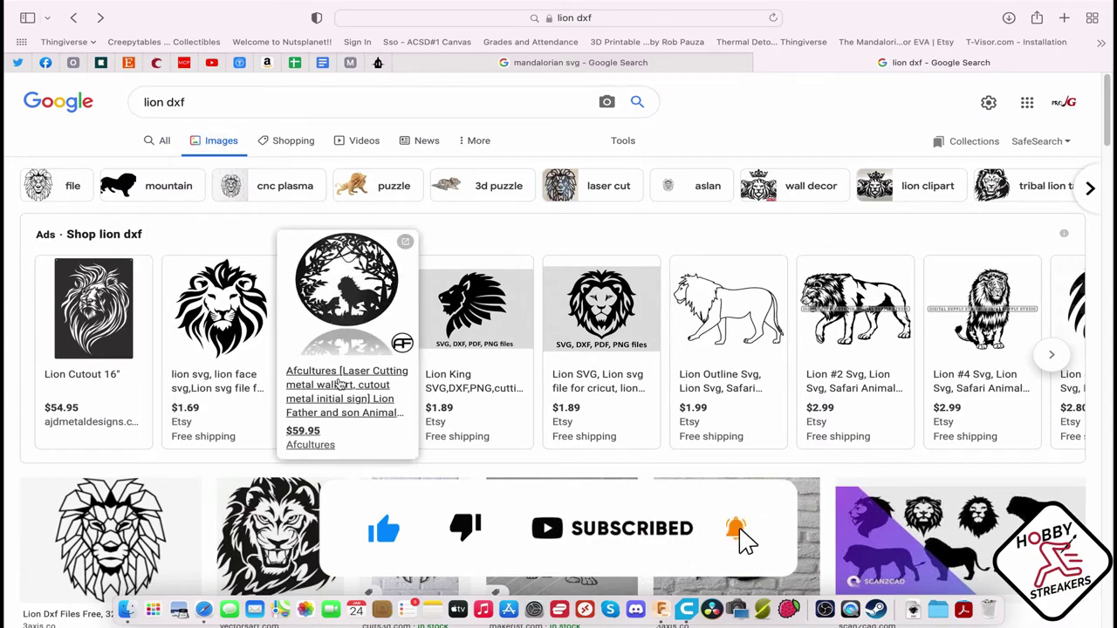
pyautogui.scroll(-5, 279, 349)
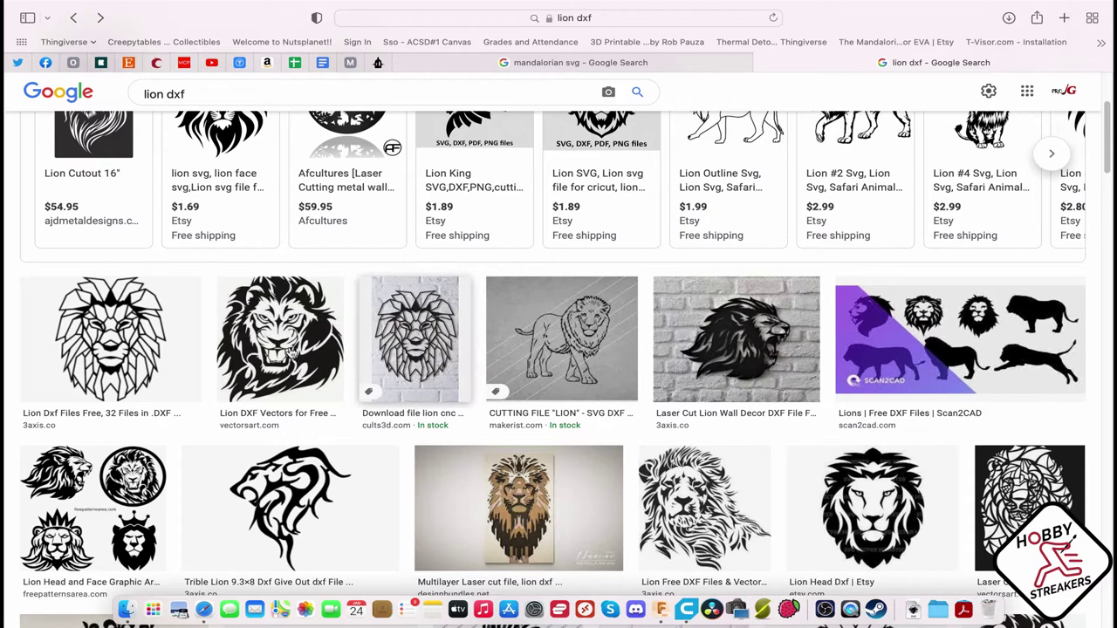
# Preview the geometric lion image from 3axis.co and open its Lion Dxf Files page.
pyautogui.click(136, 374)
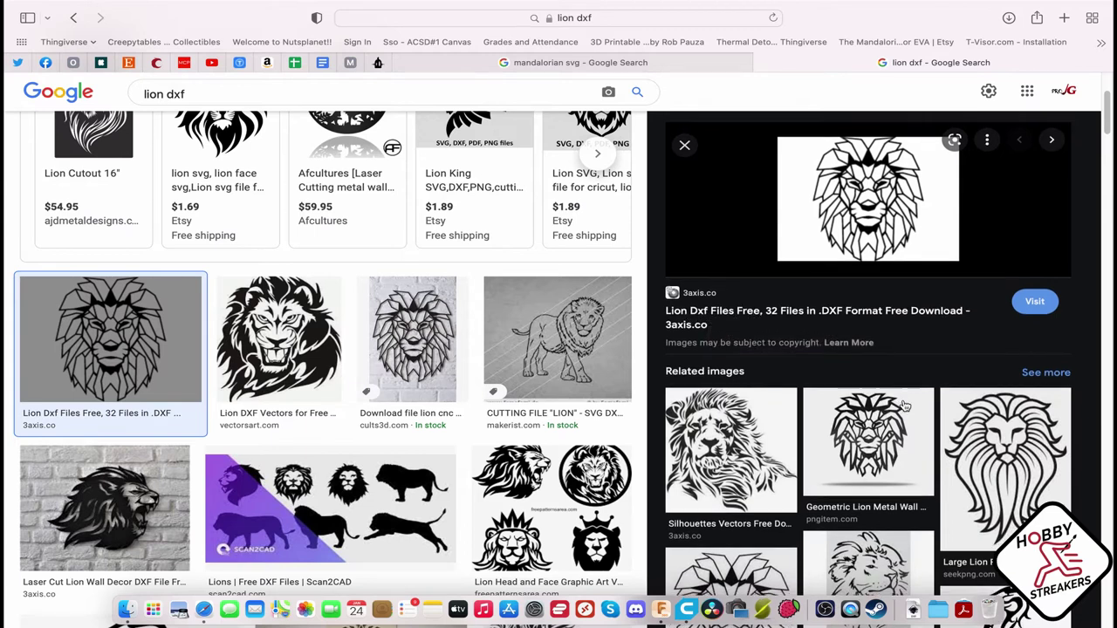
pyautogui.scroll(-2, 905, 406)
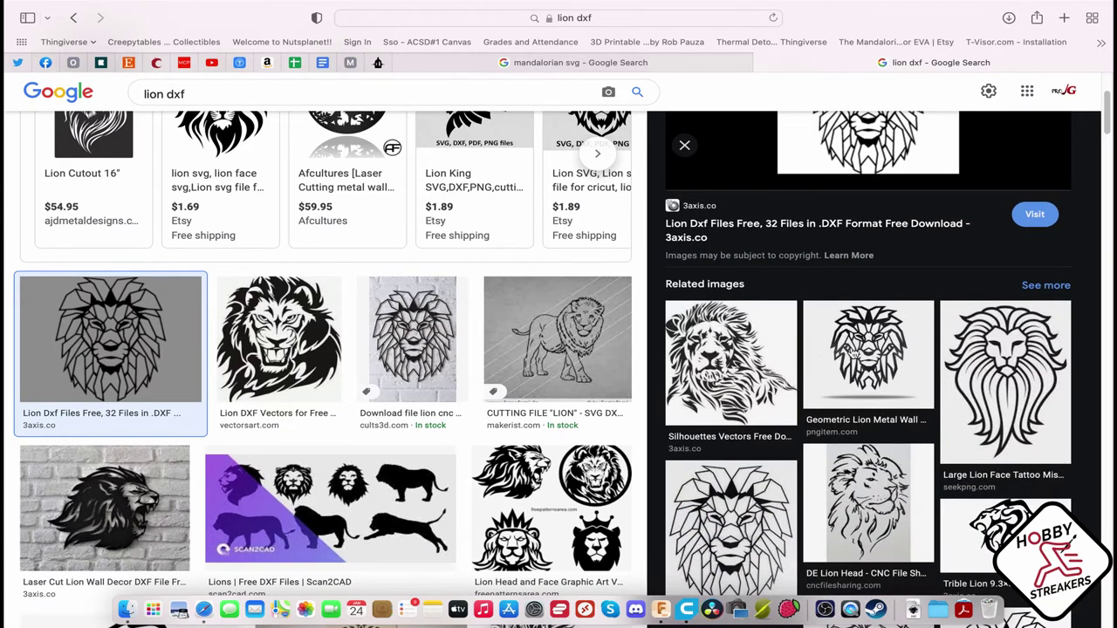
pyautogui.scroll(2, 921, 360)
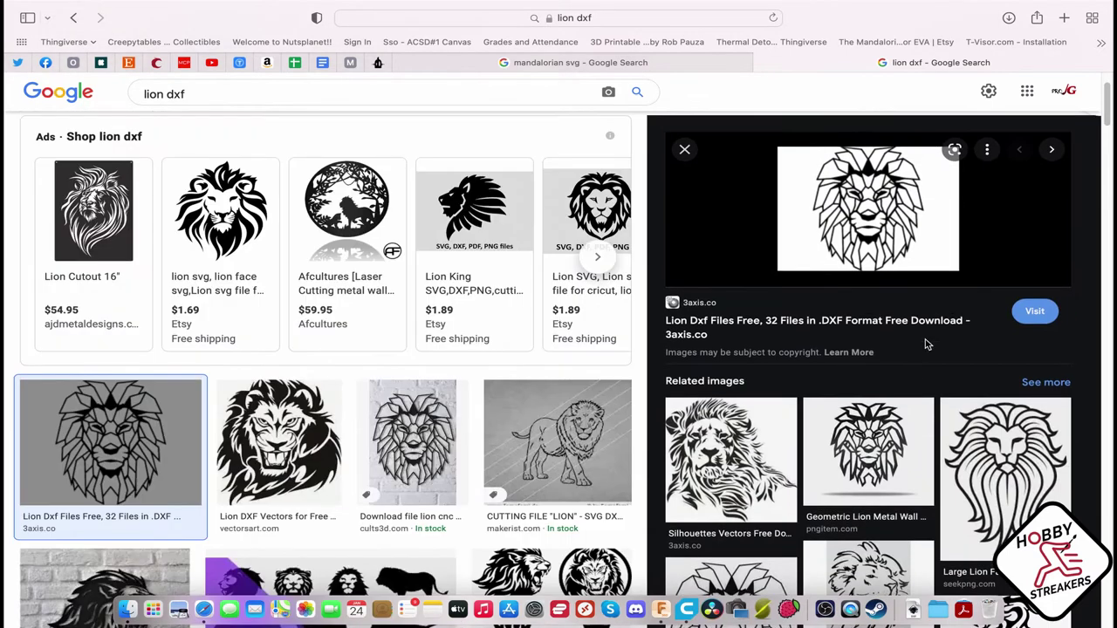
pyautogui.click(888, 218)
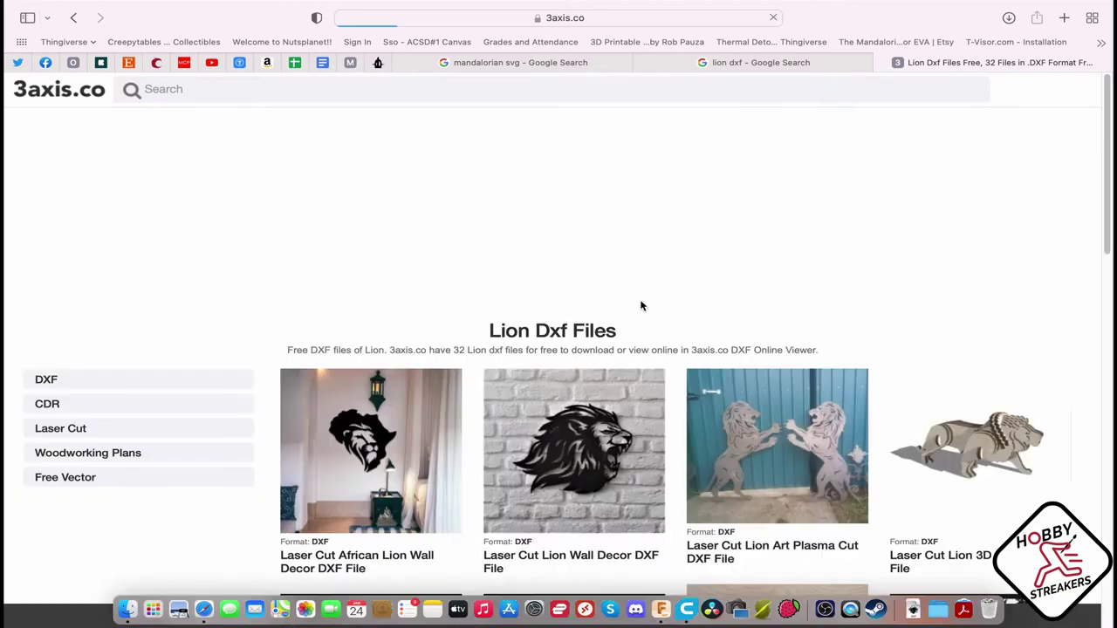
# Open the Tribal Lion Tattoo Design vector dxf File page, dismissing the ad, and review the design.
pyautogui.scroll(-2, 633, 310)
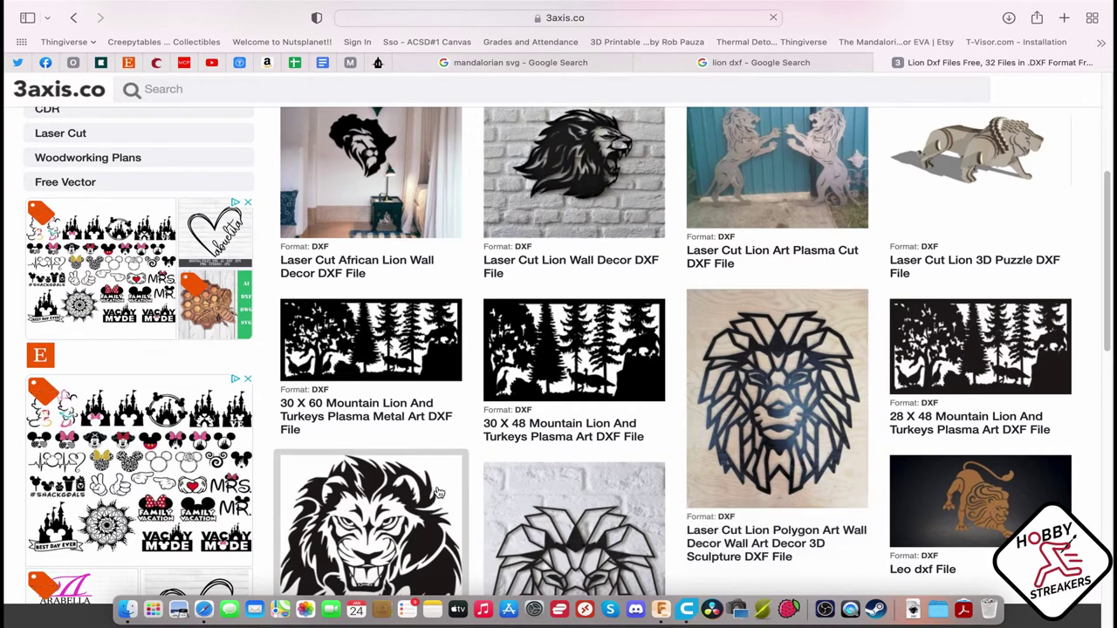
pyautogui.scroll(-2, 432, 489)
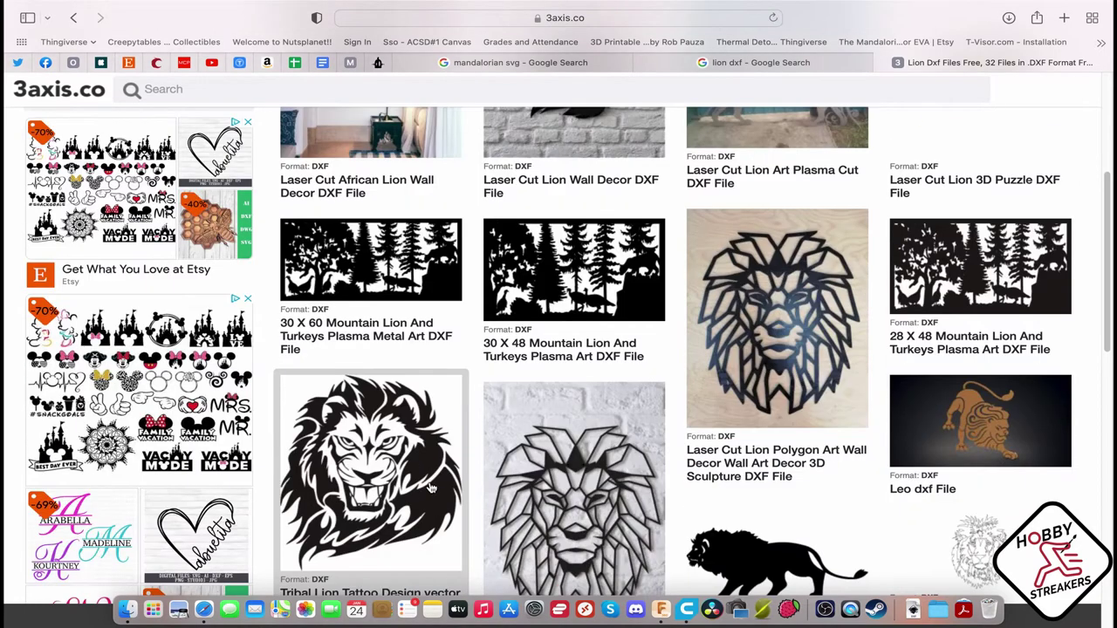
pyautogui.click(358, 495)
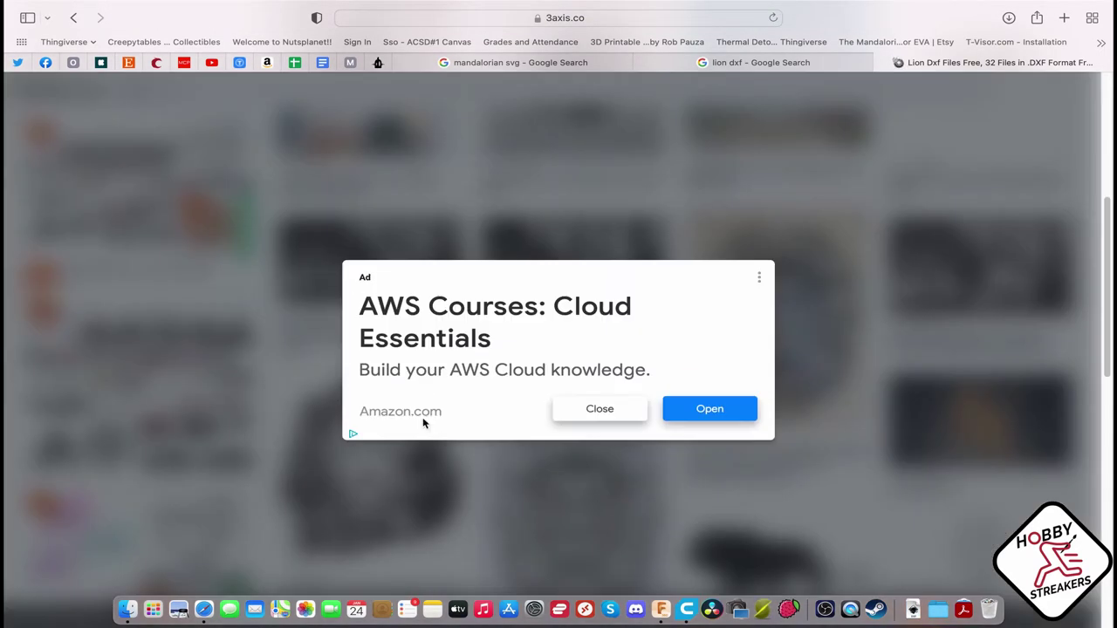
pyautogui.click(600, 411)
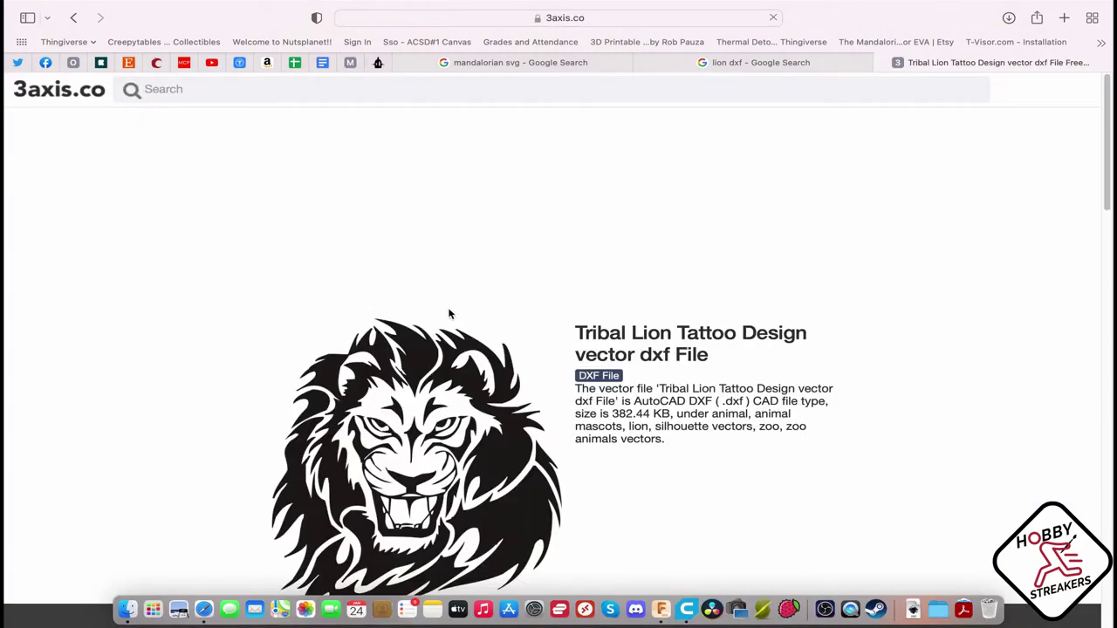
pyautogui.scroll(-2, 471, 331)
pyautogui.scroll(-3, 485, 348)
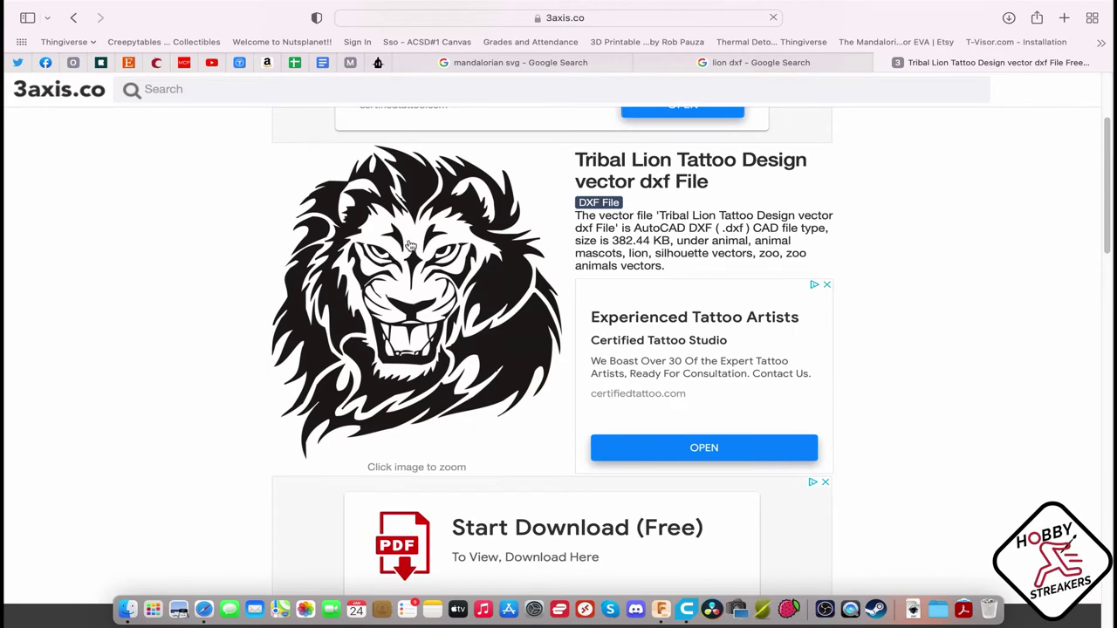
# Close the 3axis.co page and preview the Large Lion Face Tattoo image among the related lion results.
pyautogui.click(883, 63)
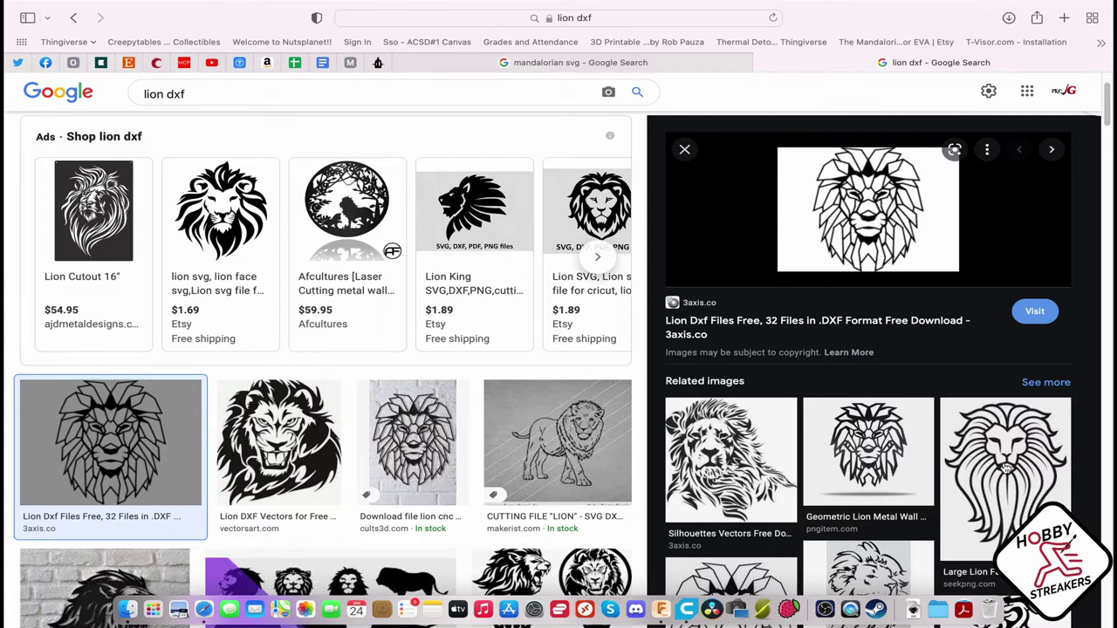
pyautogui.click(1006, 469)
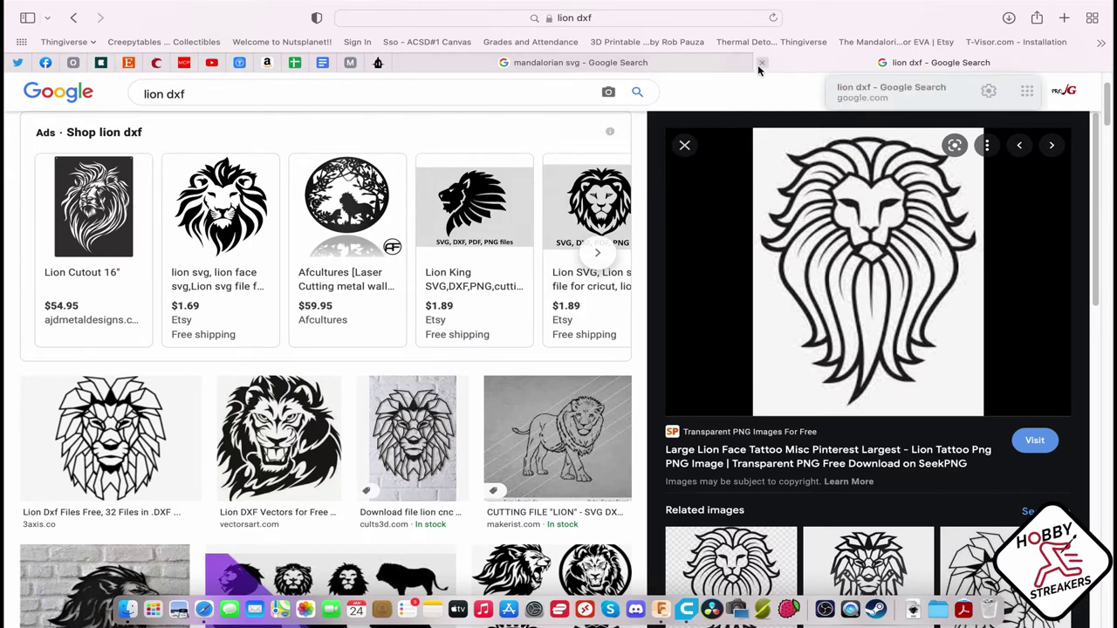
# From the mandalorian svg image results, preview the related free-dxf.com Mandalorian figure and visit its page.
pyautogui.click(624, 62)
pyautogui.scroll(2, 362, 306)
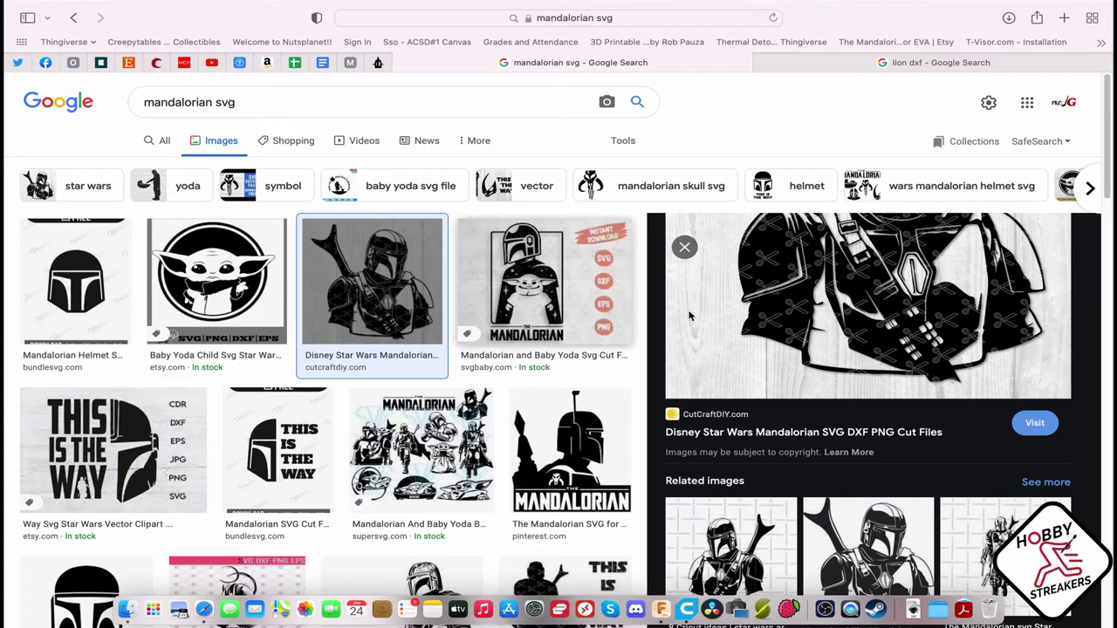
pyautogui.scroll(4, 787, 322)
pyautogui.scroll(-2, 917, 364)
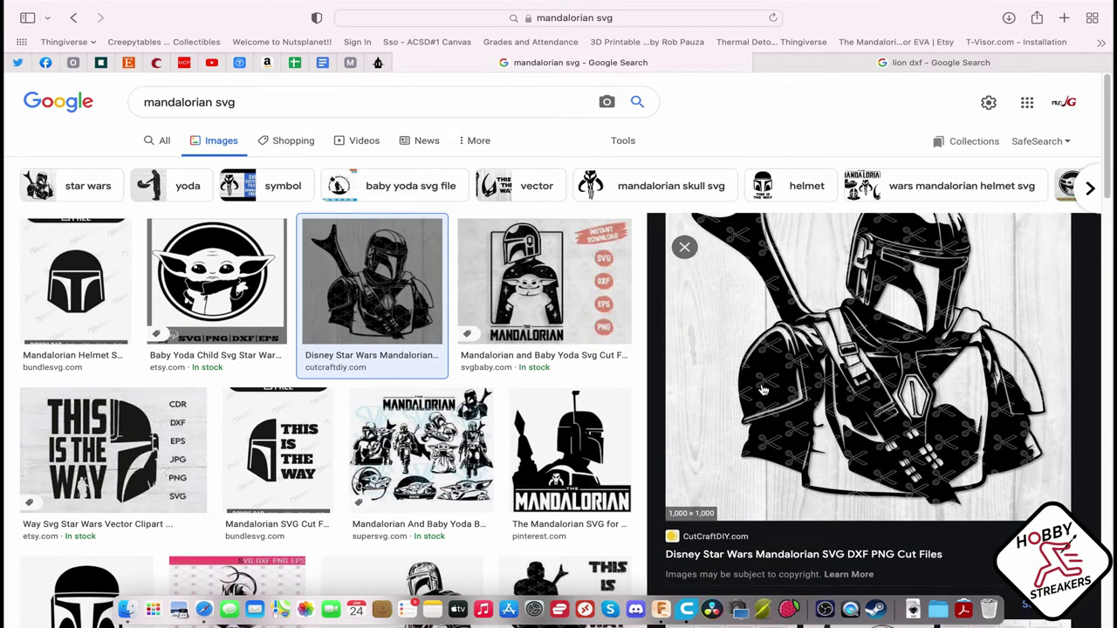
pyautogui.scroll(-5, 833, 401)
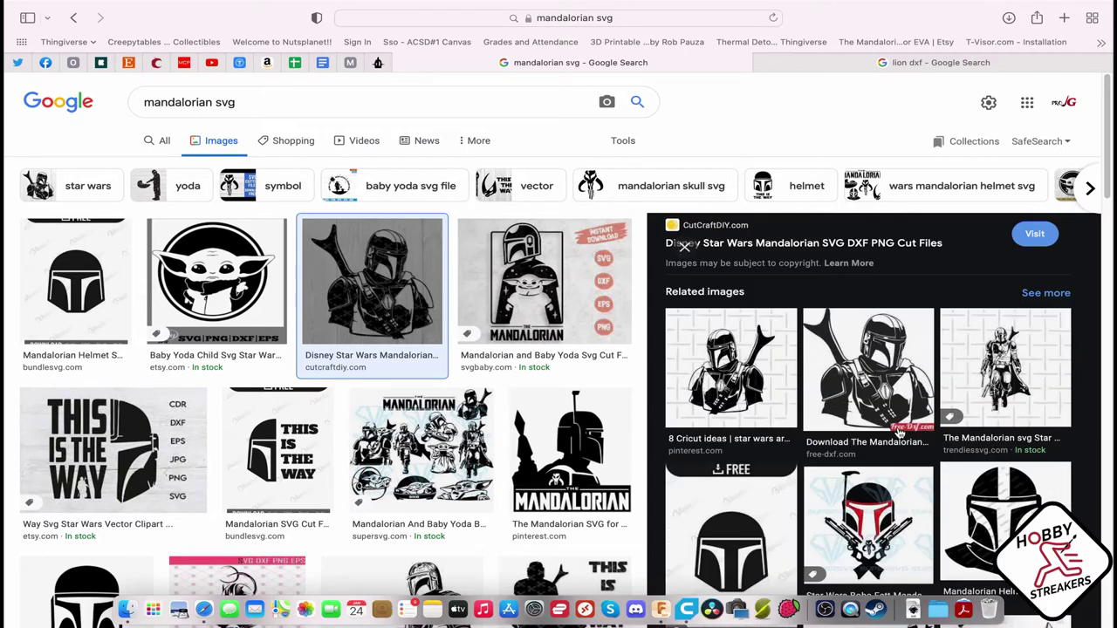
pyautogui.click(877, 384)
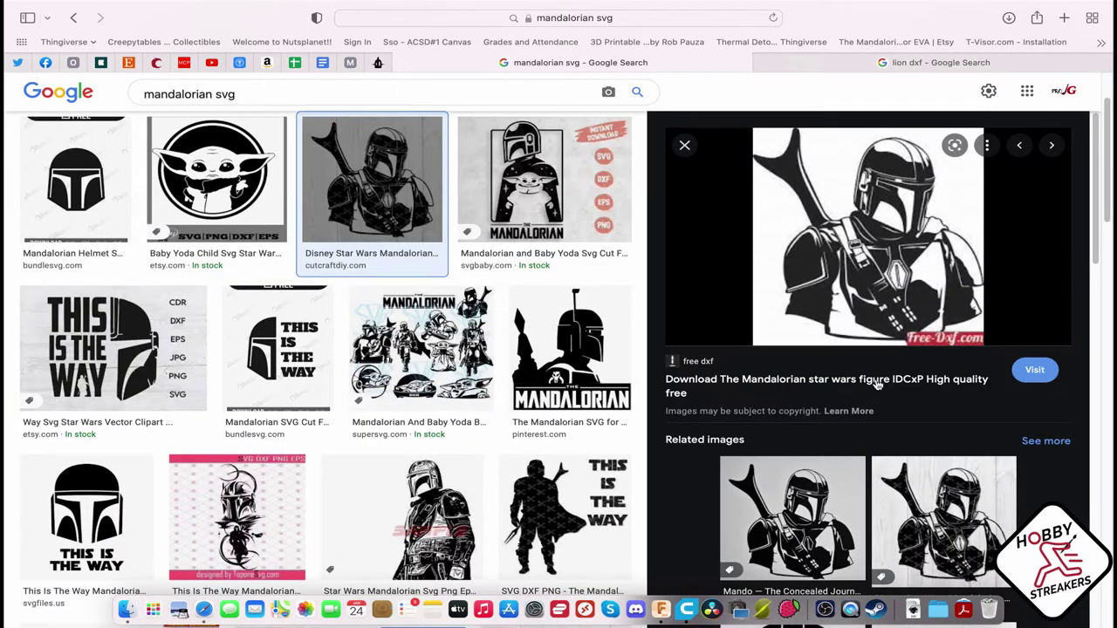
pyautogui.click(1033, 371)
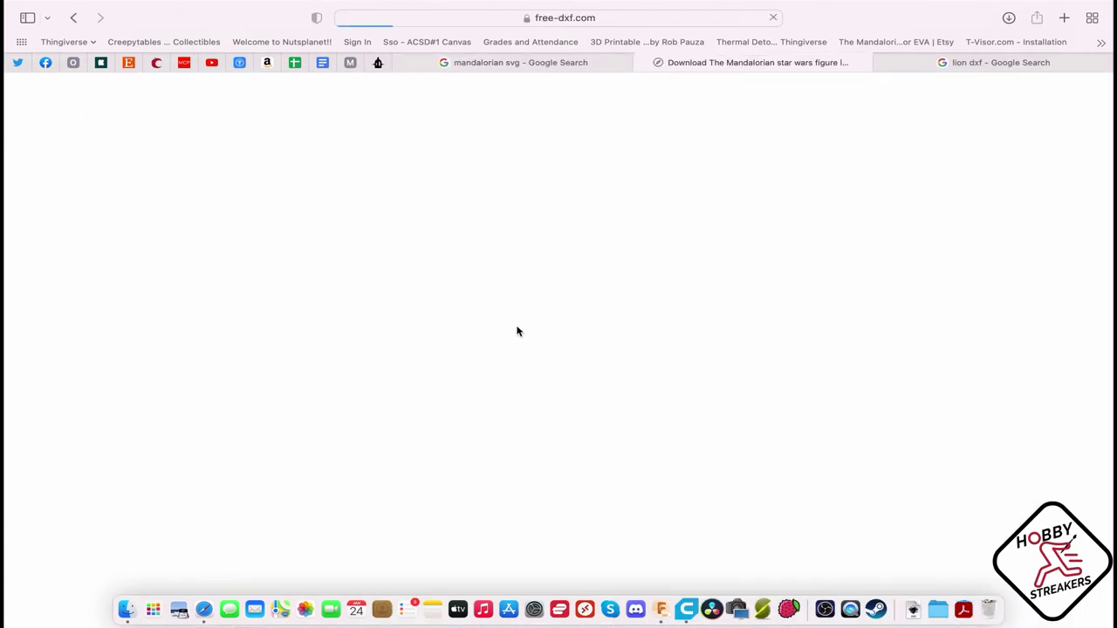
# Find the file formats offered for the Mandalorian figure and download the DXF (Drawing eXchange Format) version.
pyautogui.scroll(-3, 420, 307)
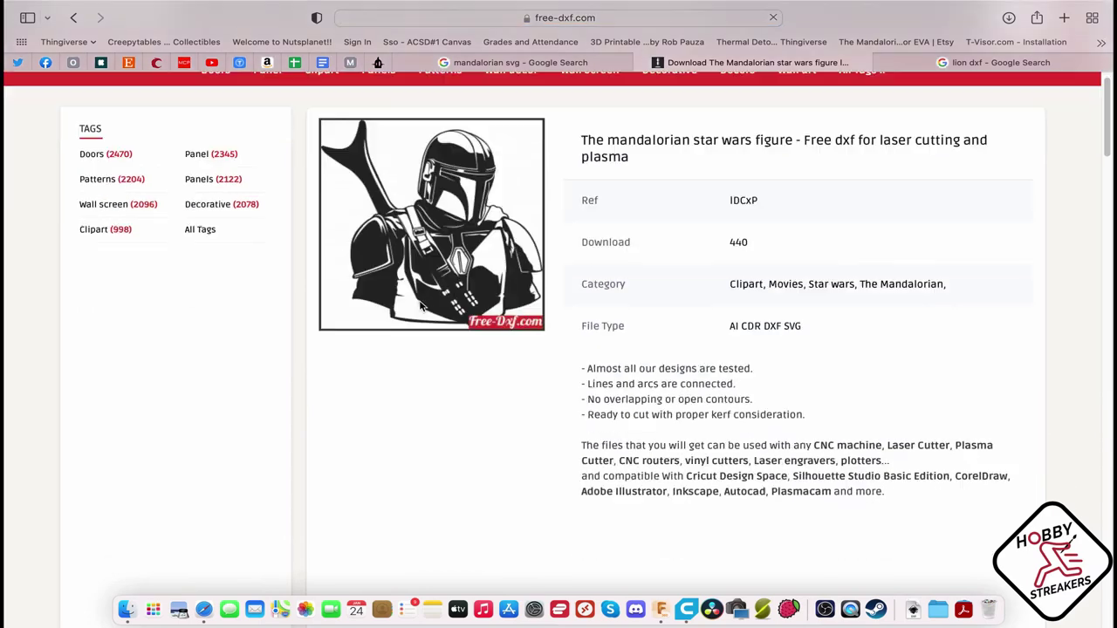
pyautogui.scroll(-10, 420, 308)
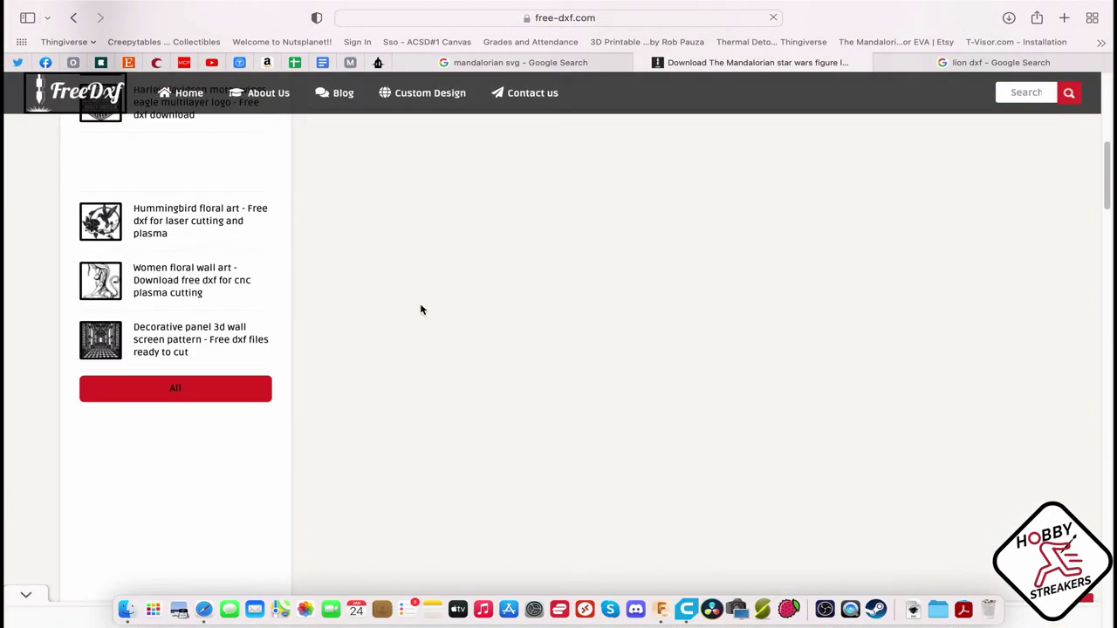
pyautogui.scroll(-5, 420, 309)
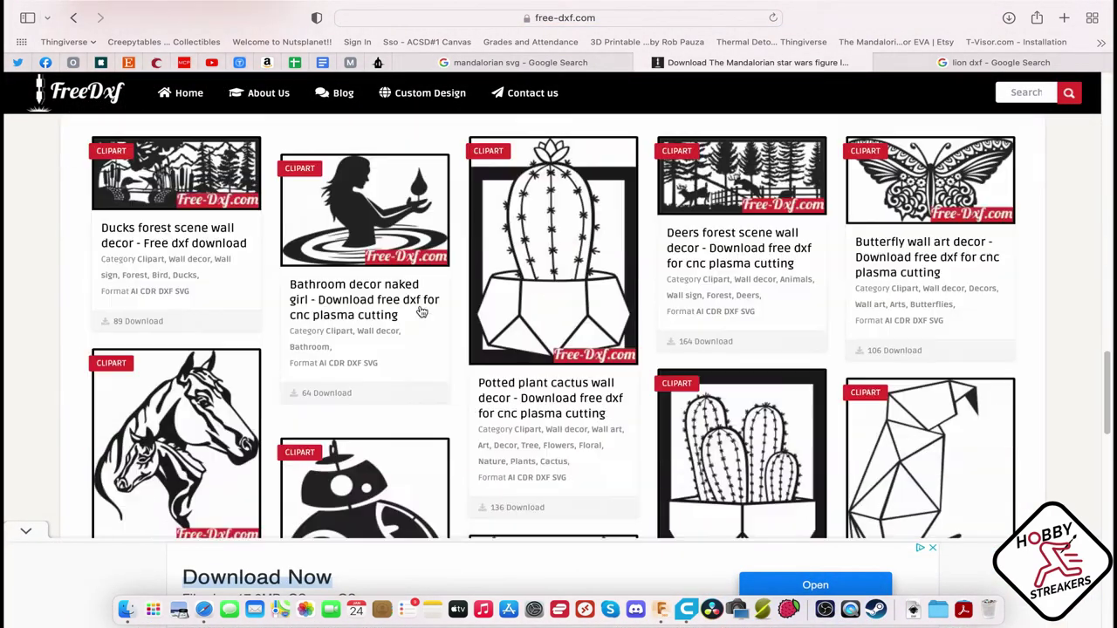
pyautogui.scroll(10, 420, 311)
pyautogui.scroll(5, 420, 311)
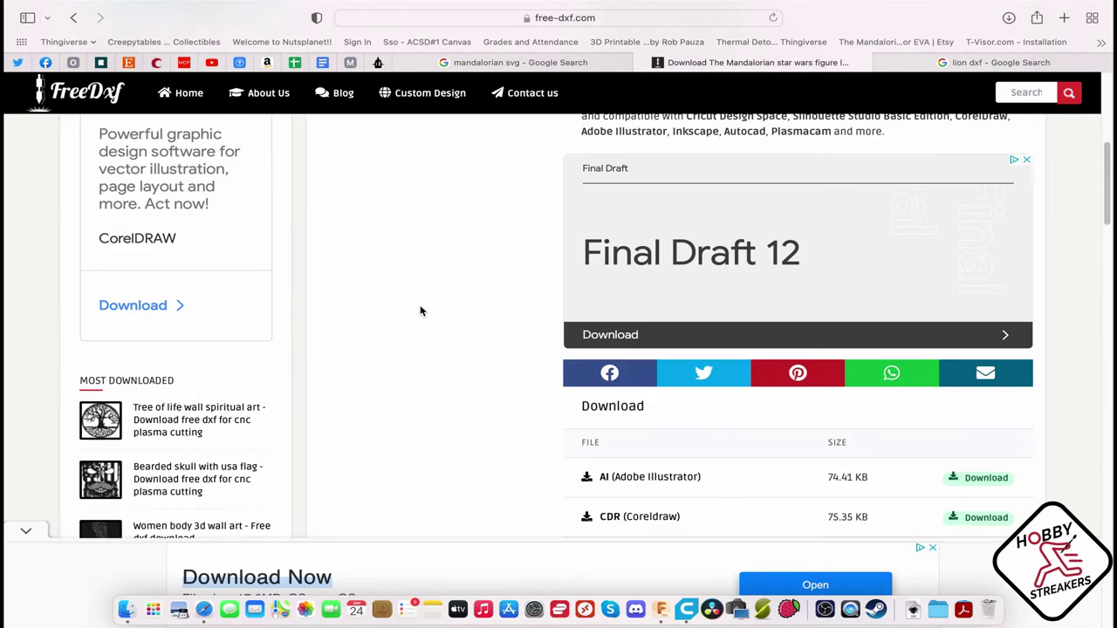
pyautogui.scroll(-2, 420, 310)
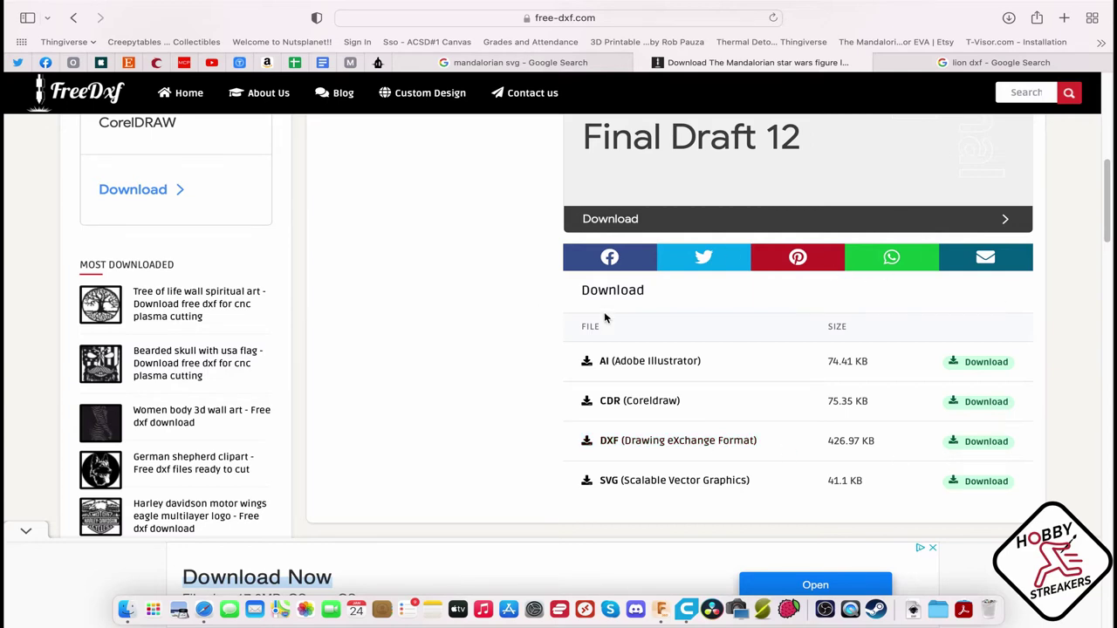
pyautogui.click(982, 441)
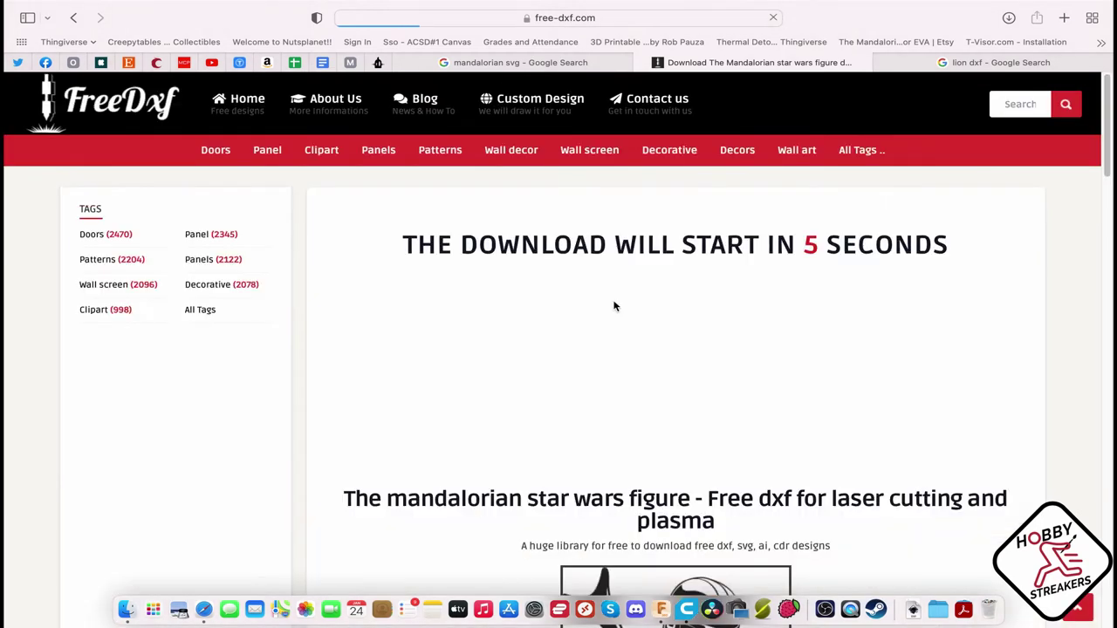
pyautogui.scroll(-5, 766, 305)
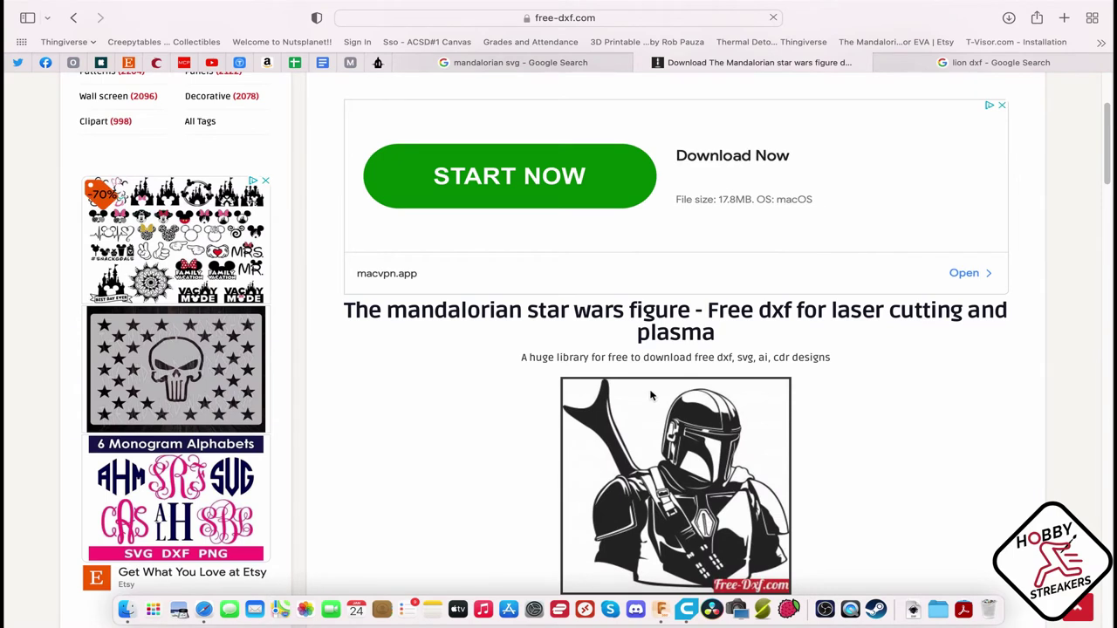
pyautogui.scroll(-2, 650, 395)
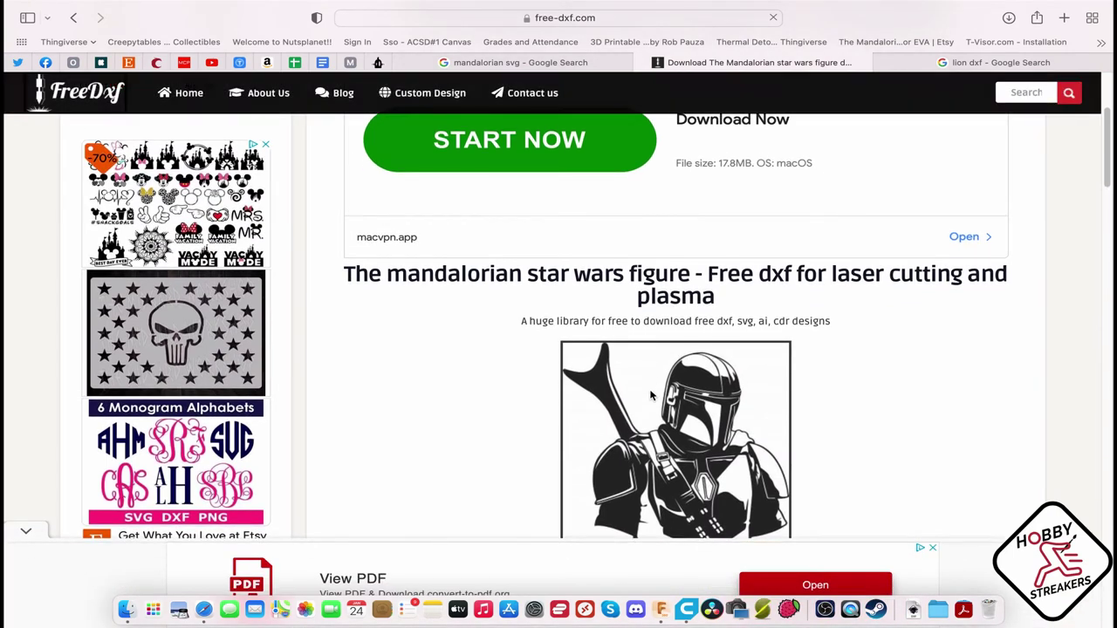
pyautogui.scroll(-2, 650, 395)
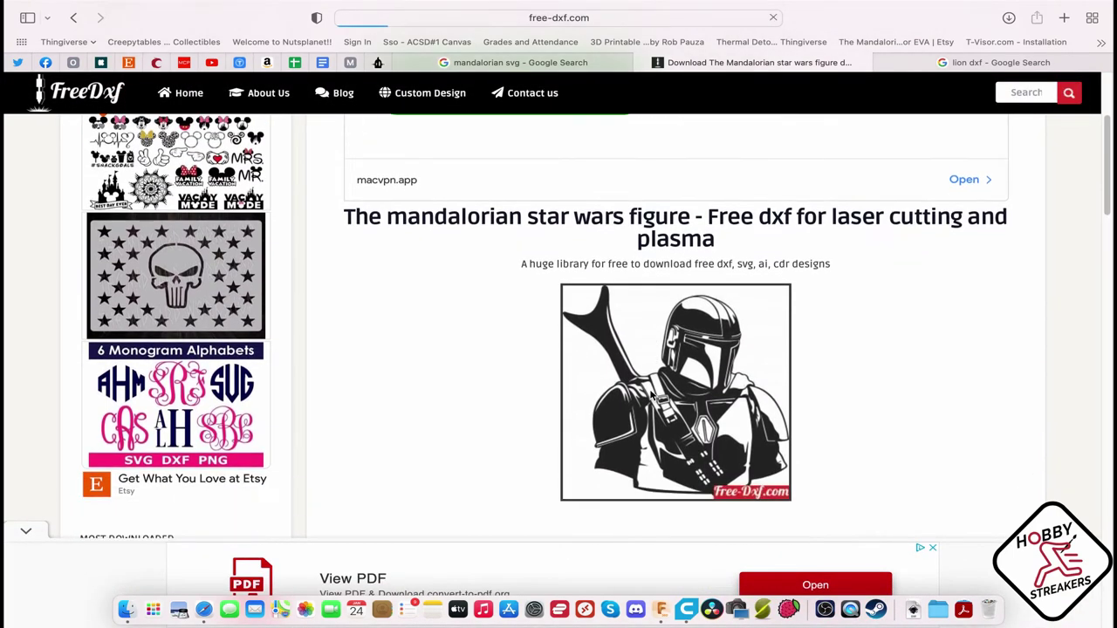
pyautogui.scroll(3, 651, 395)
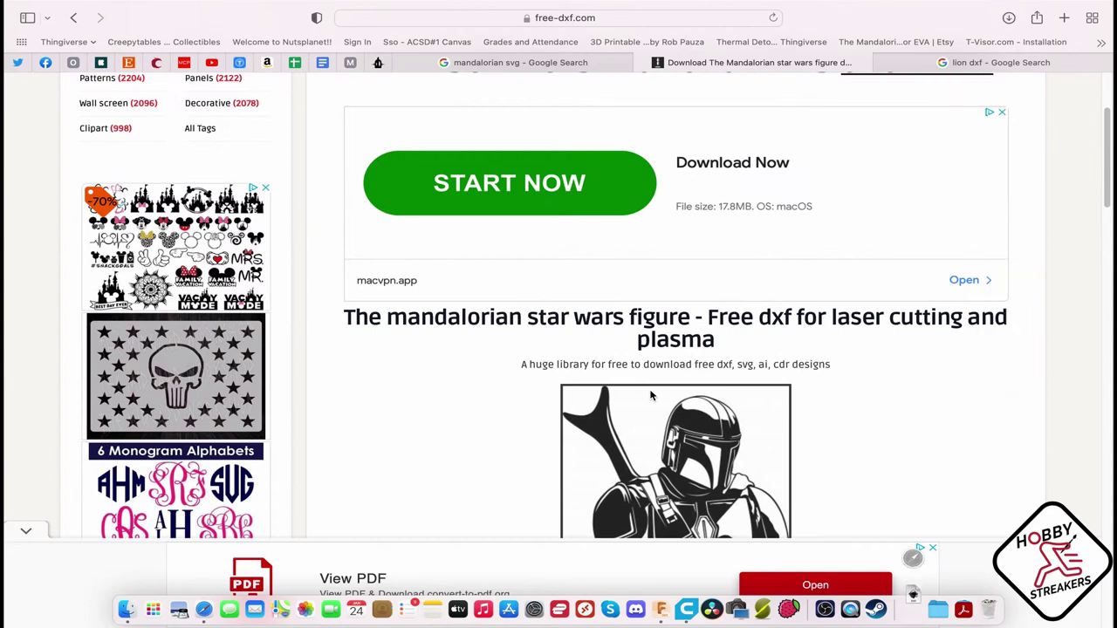
pyautogui.click(980, 64)
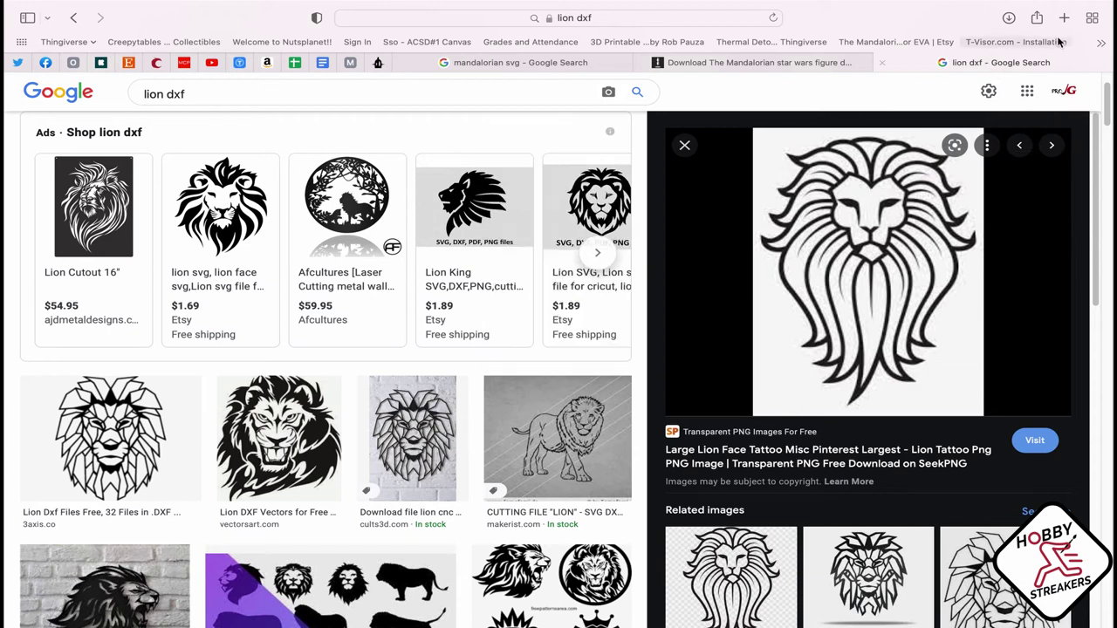
pyautogui.click(789, 63)
pyautogui.scroll(-2, 812, 301)
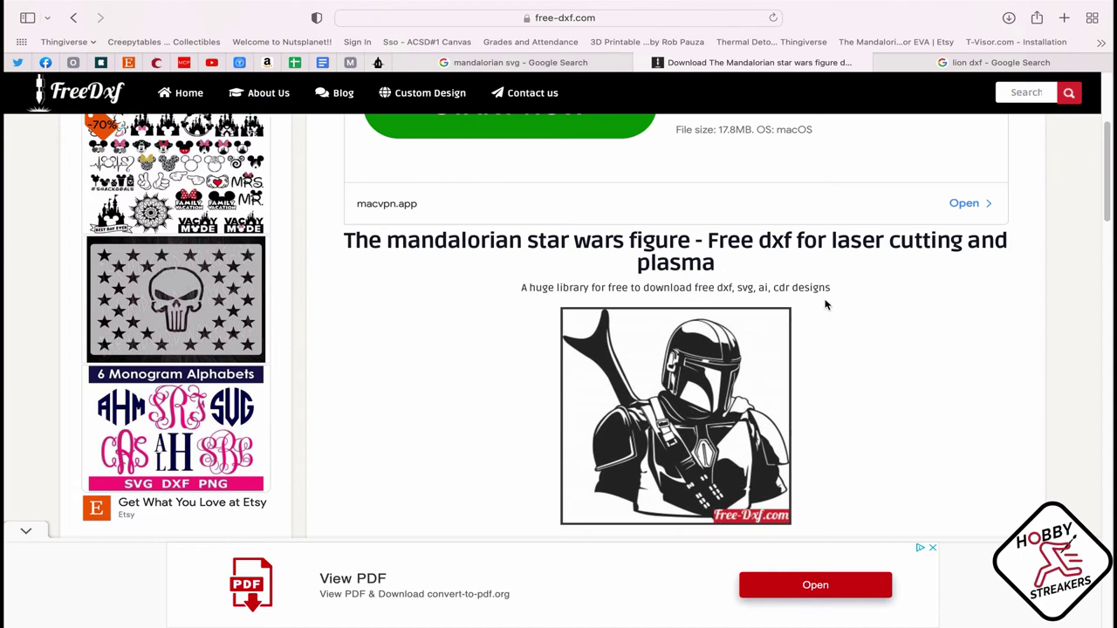
# Find the Online SVG image converter with the query "svg co", open it, and review its file upload area and optional settings.
pyautogui.click(1002, 63)
pyautogui.click(632, 21)
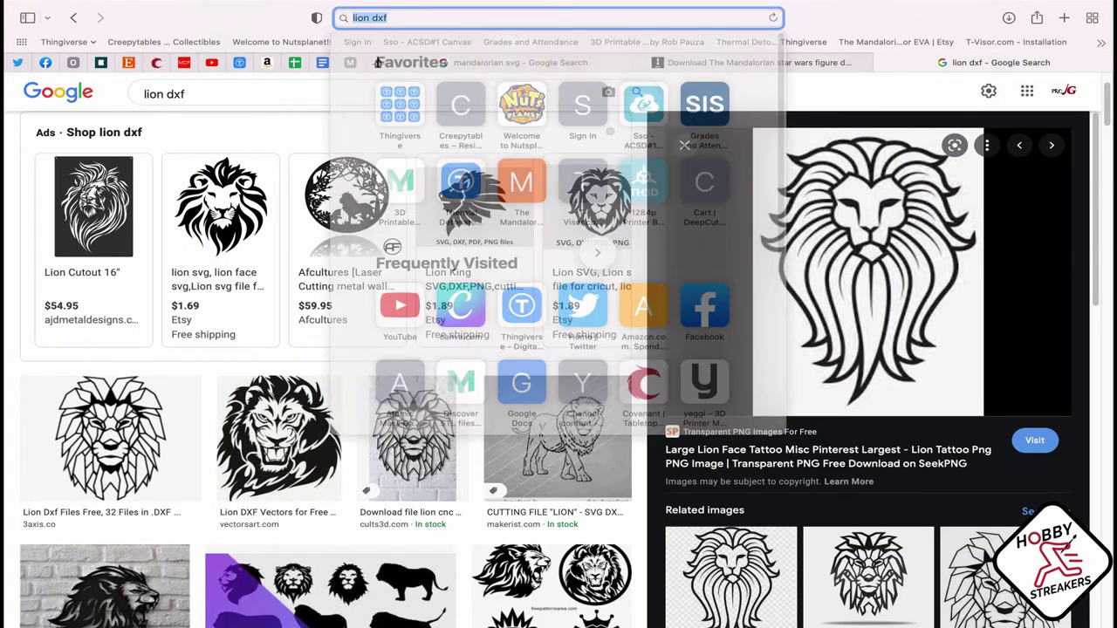
pyautogui.write('svg')
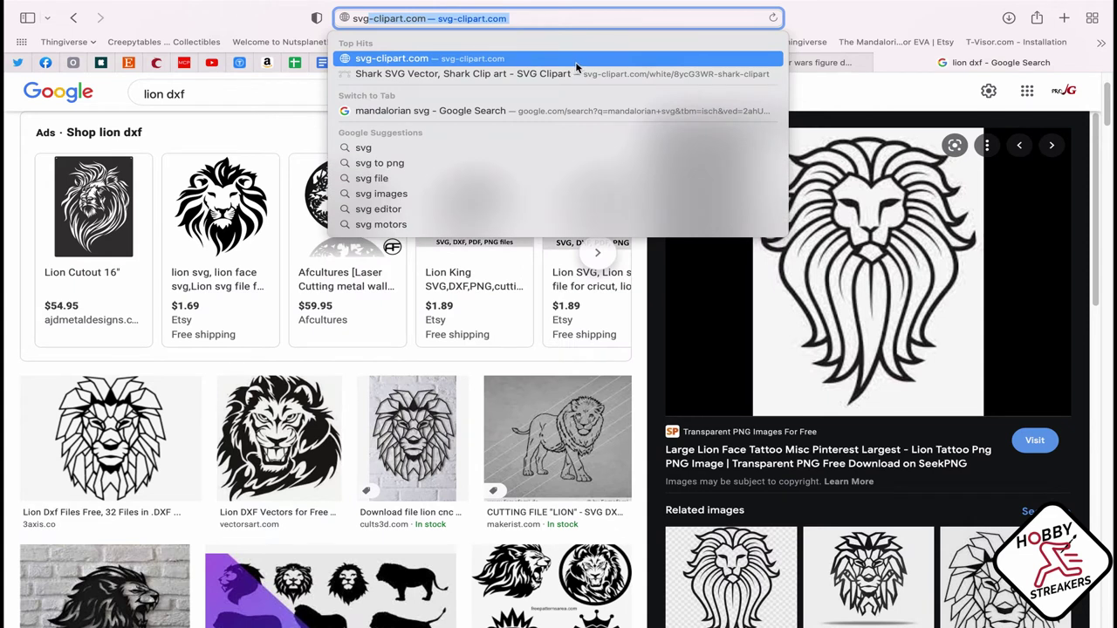
pyautogui.write(' co')
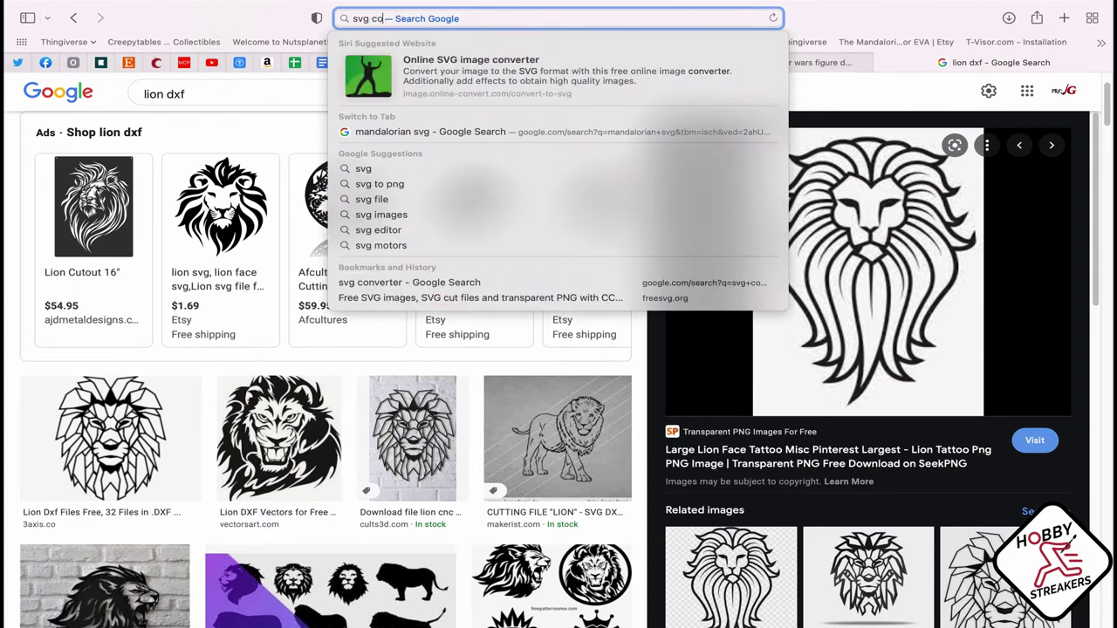
pyautogui.click(527, 68)
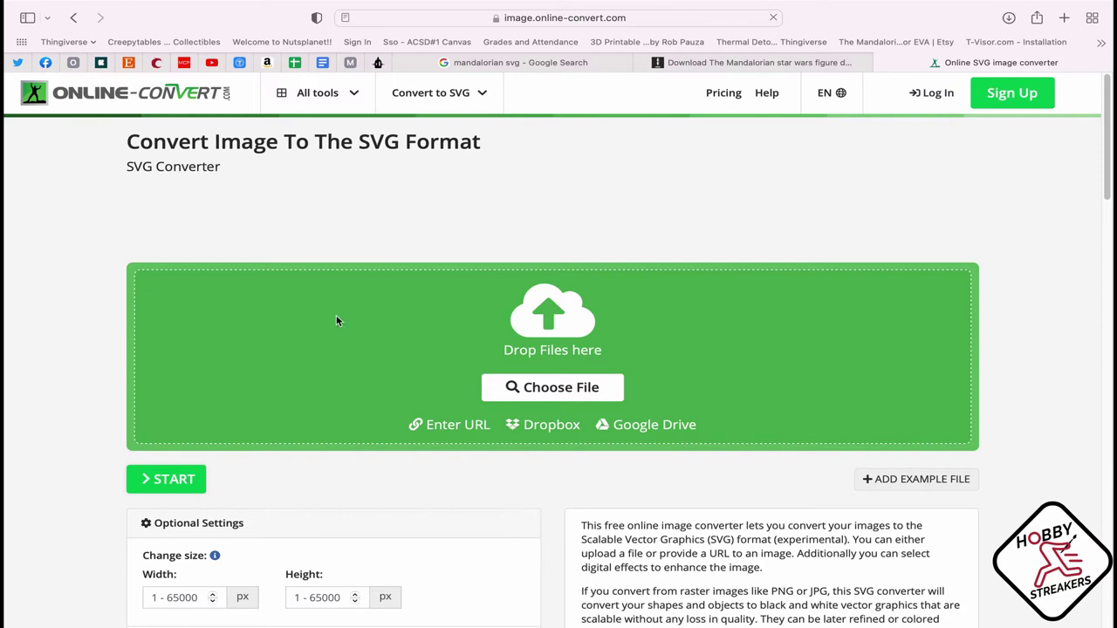
pyautogui.scroll(-2, 563, 309)
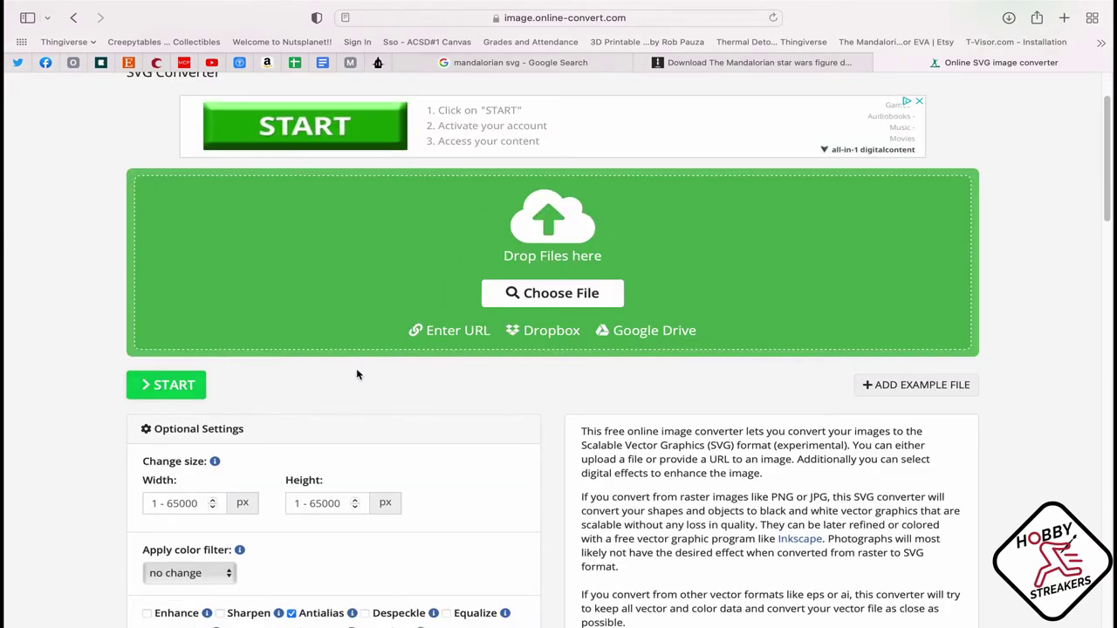
pyautogui.scroll(1, 357, 374)
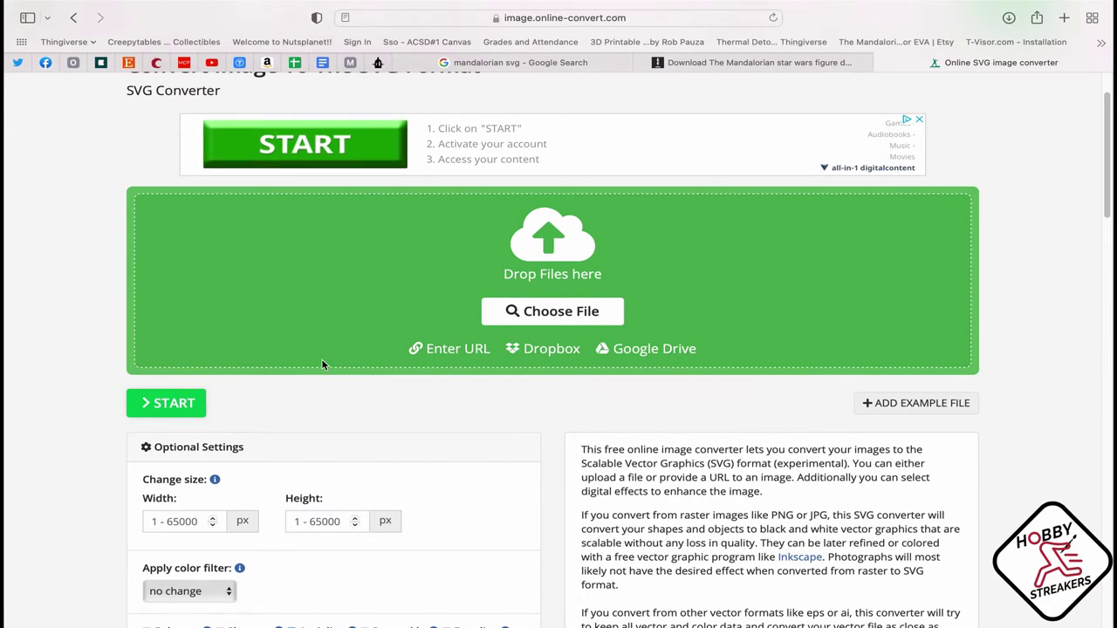
# Switch to Fusion 360 and insert IDCxP-the-mandalorian-star-wars-figure.dxf from Downloads onto the horizontal XY plane as a single sketch.
pyautogui.hotkey('ctrl', 'Up')
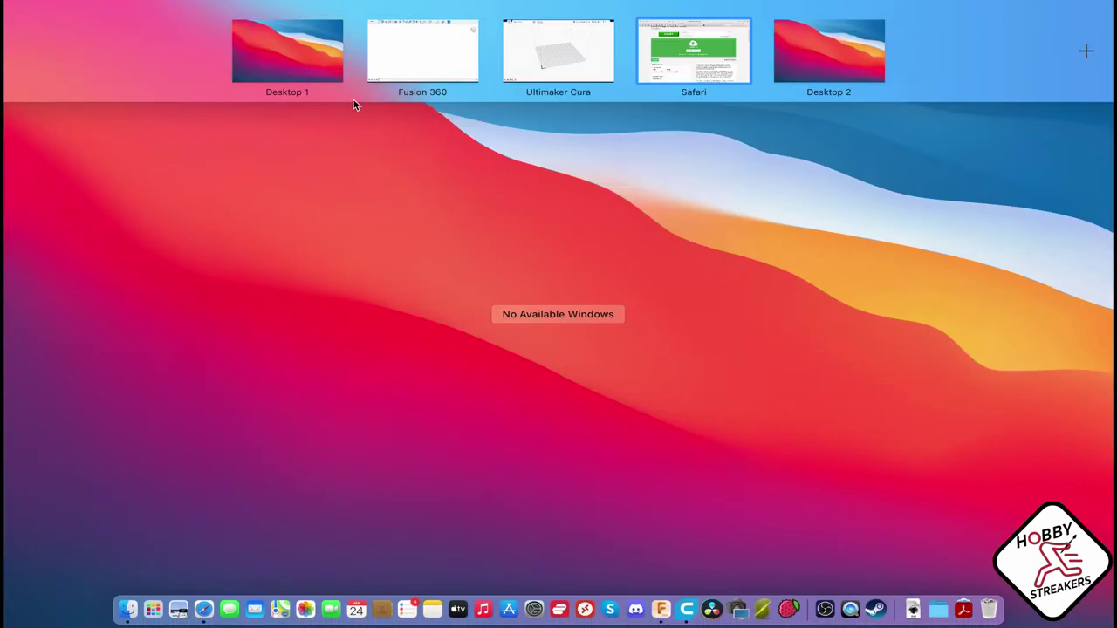
pyautogui.click(461, 64)
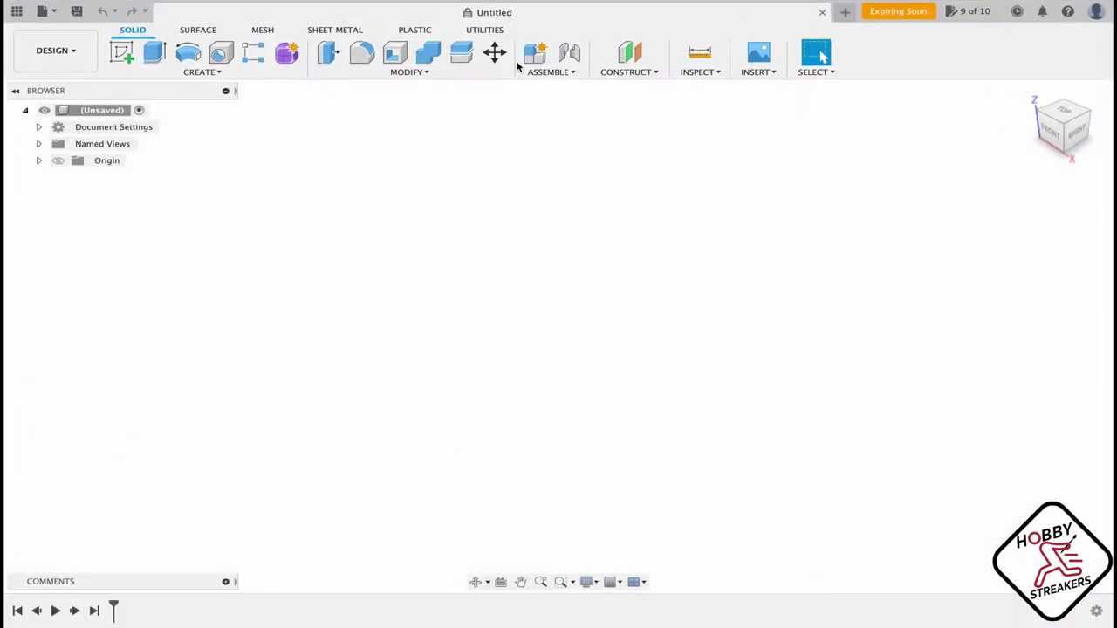
pyautogui.click(766, 76)
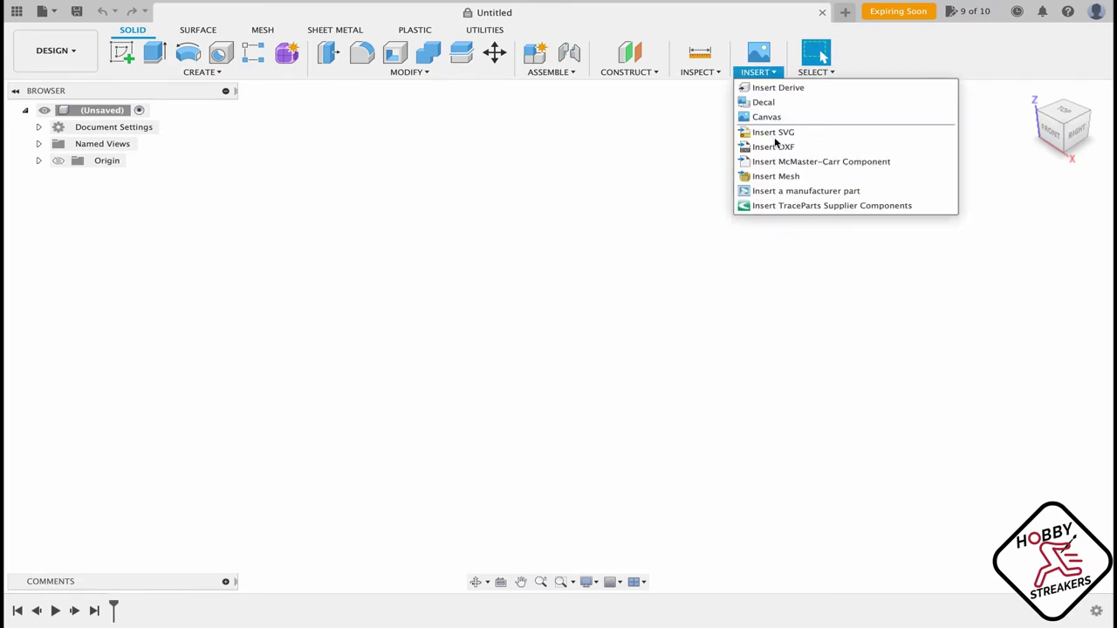
pyautogui.click(782, 146)
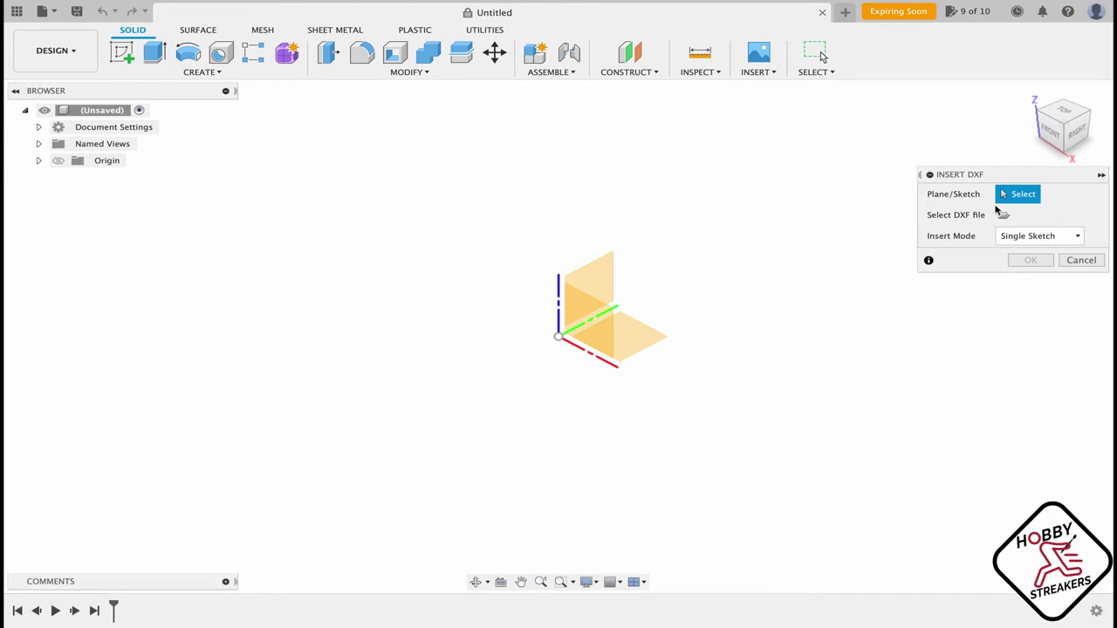
pyautogui.click(641, 342)
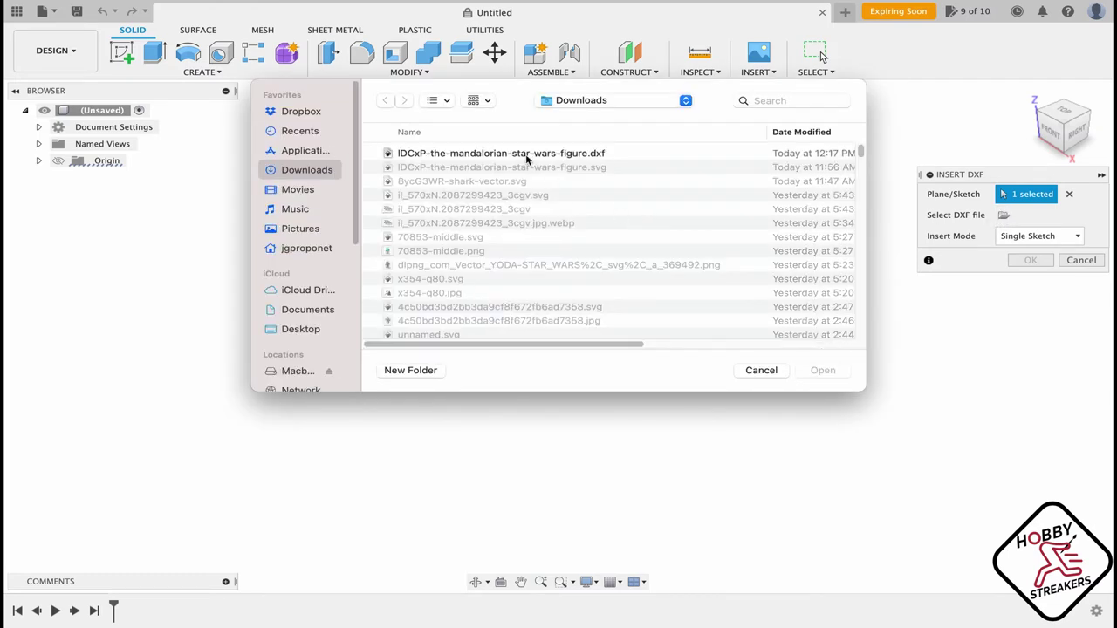
pyautogui.click(527, 153)
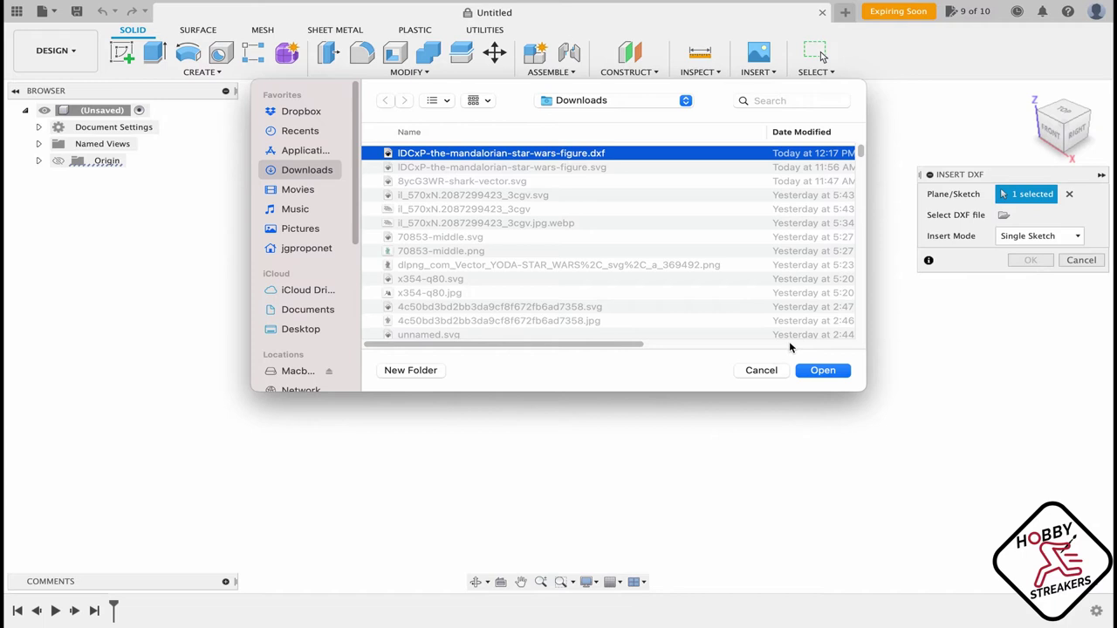
pyautogui.click(826, 371)
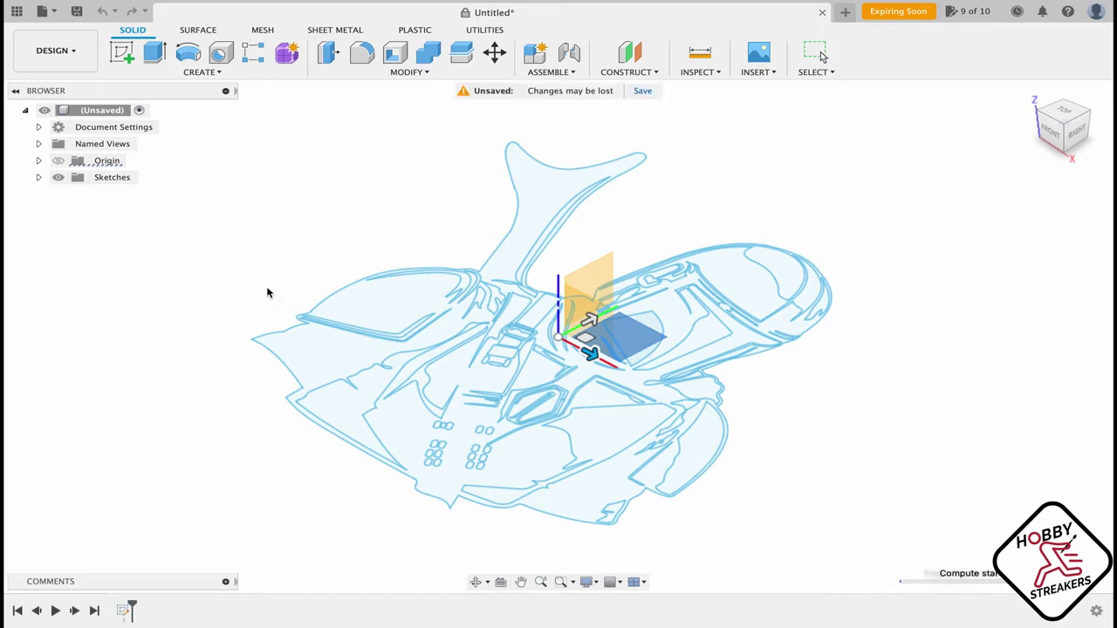
pyautogui.click(38, 178)
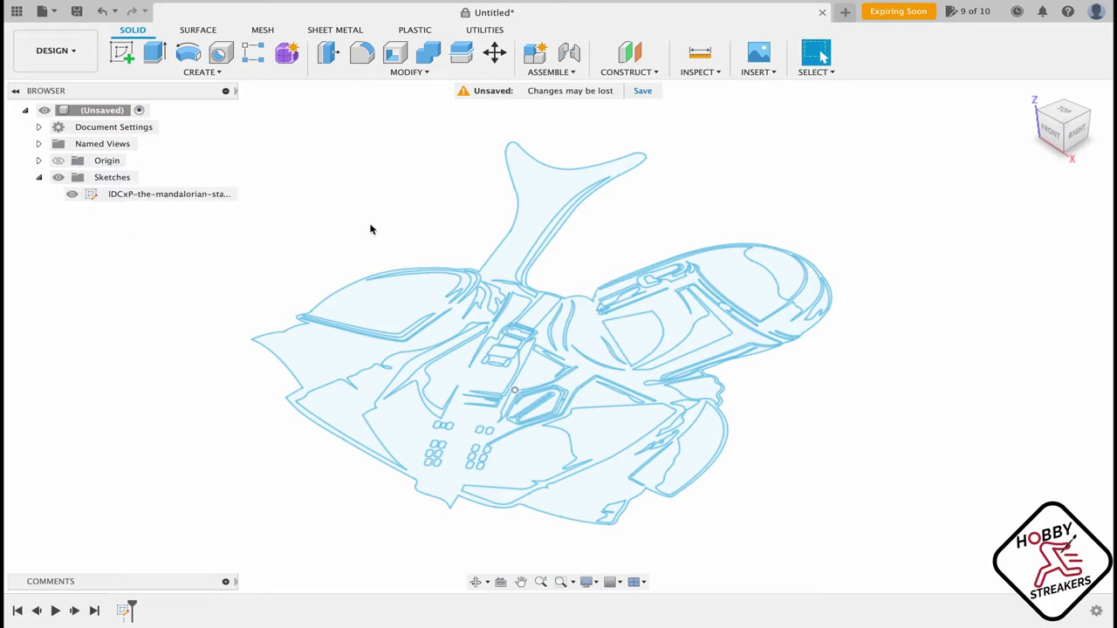
# Extrude the main dark profile of the Mandalorian sketch 3 mm as a new body and inspect it.
pyautogui.click(153, 56)
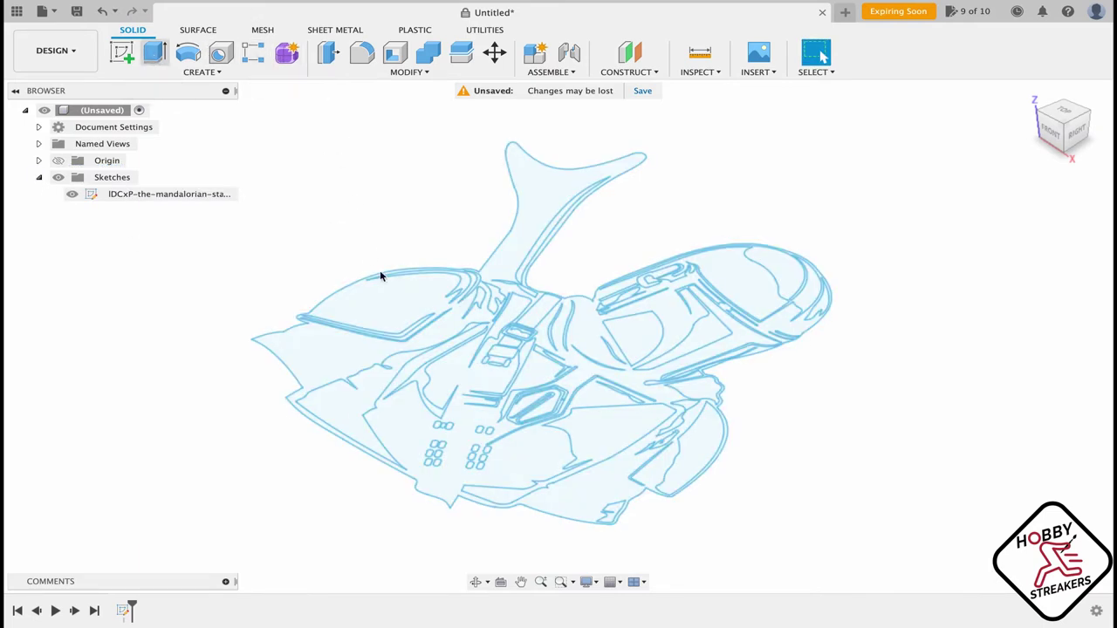
pyautogui.click(414, 308)
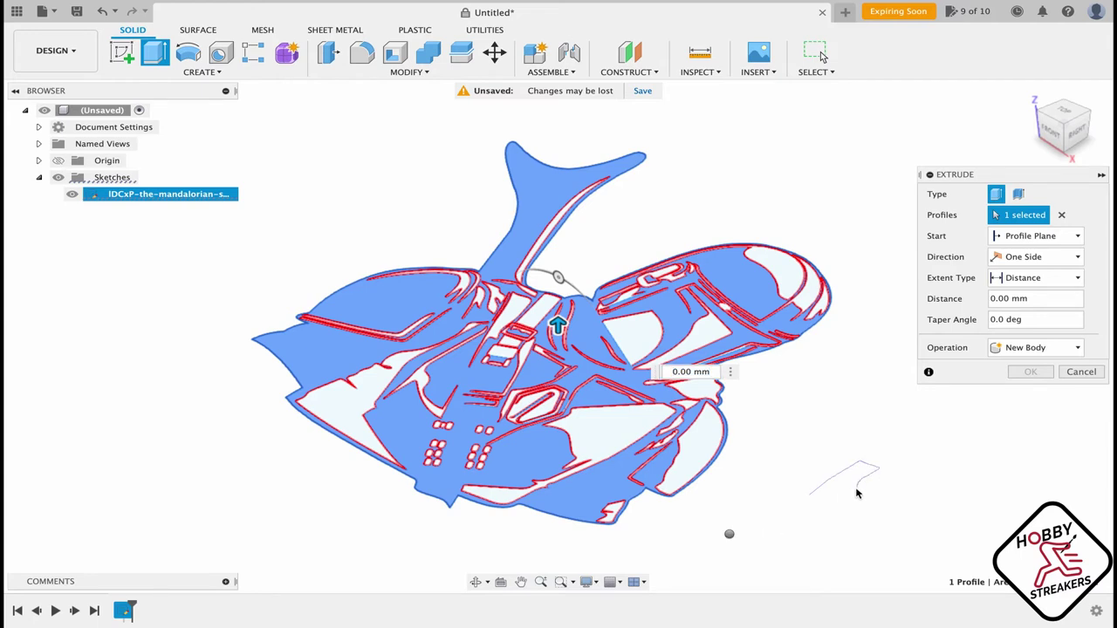
pyautogui.keyDown('shift'); pyautogui.moveTo(801, 510); pyautogui.dragTo(820, 522, button='middle'); pyautogui.keyUp('shift')
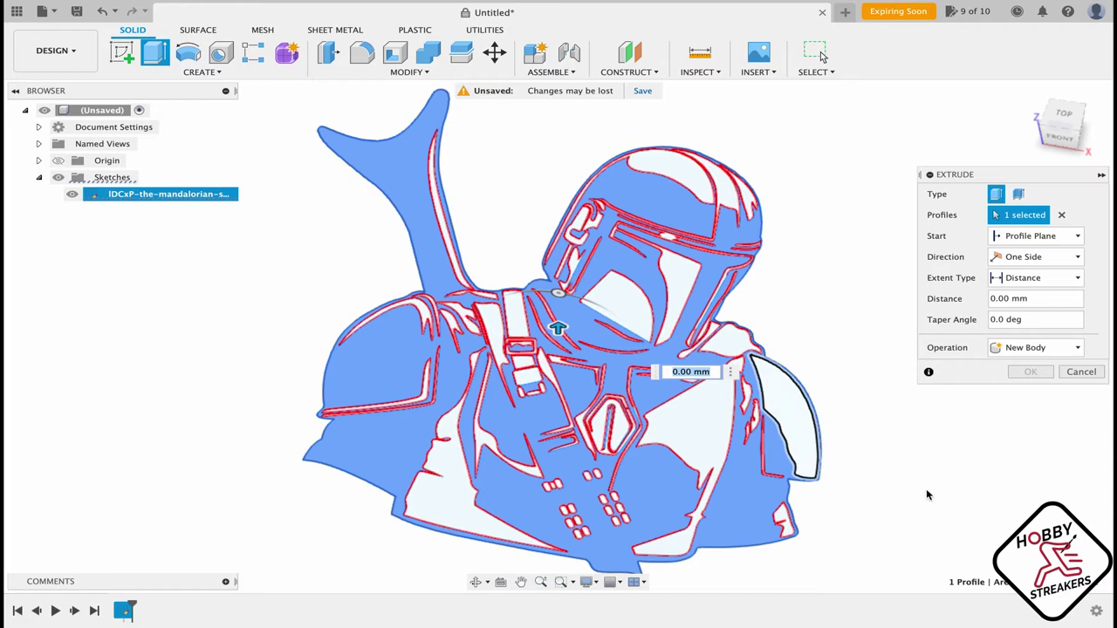
pyautogui.write('3')
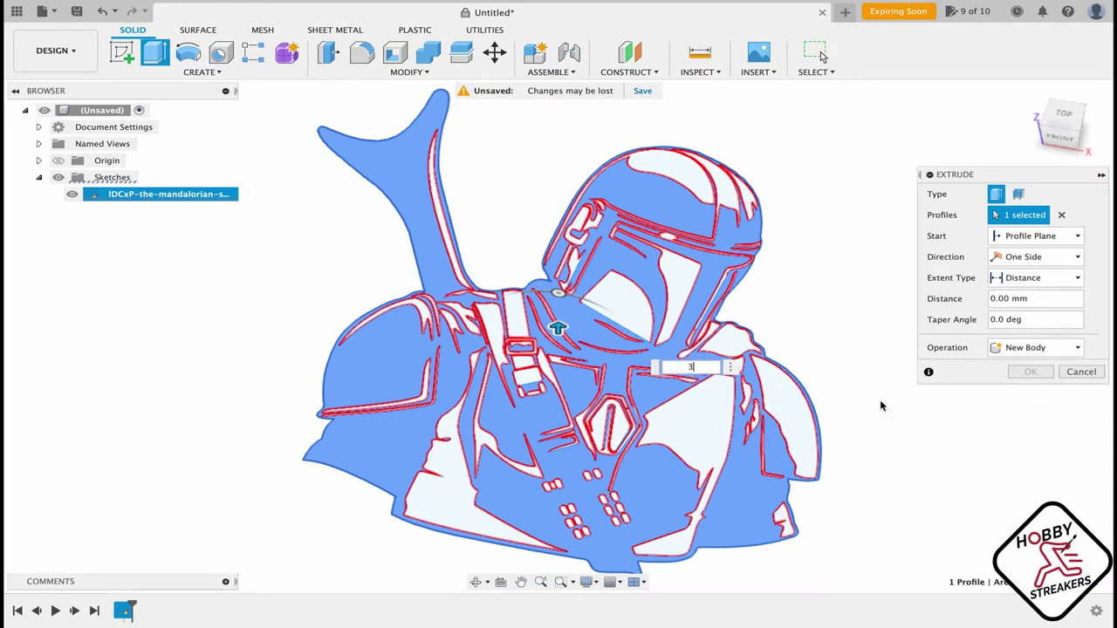
pyautogui.press('Return')
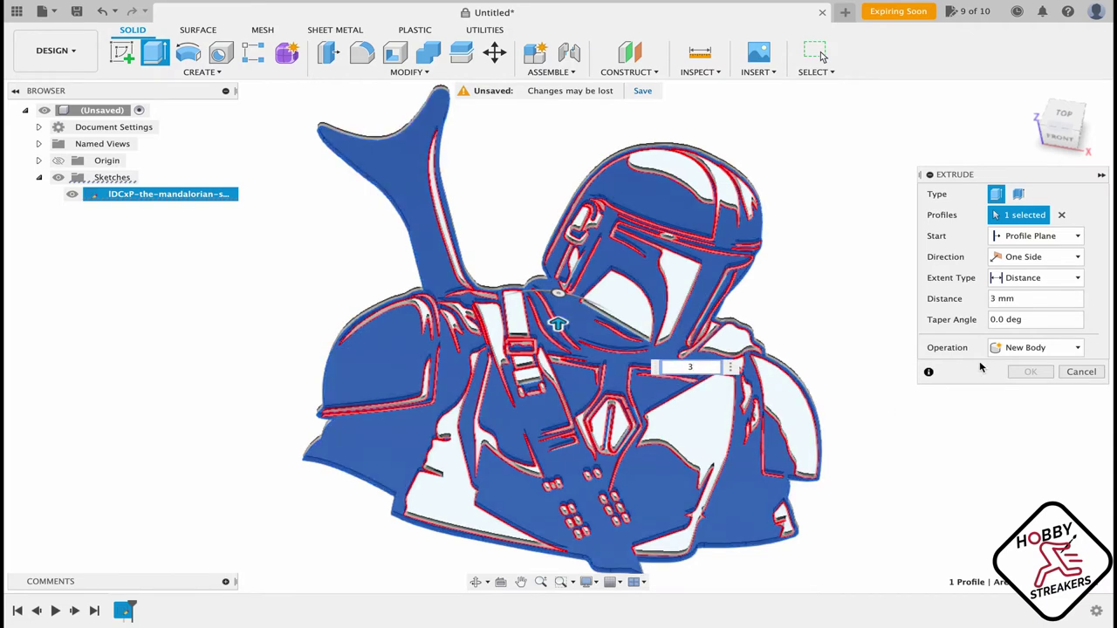
pyautogui.press('Return')
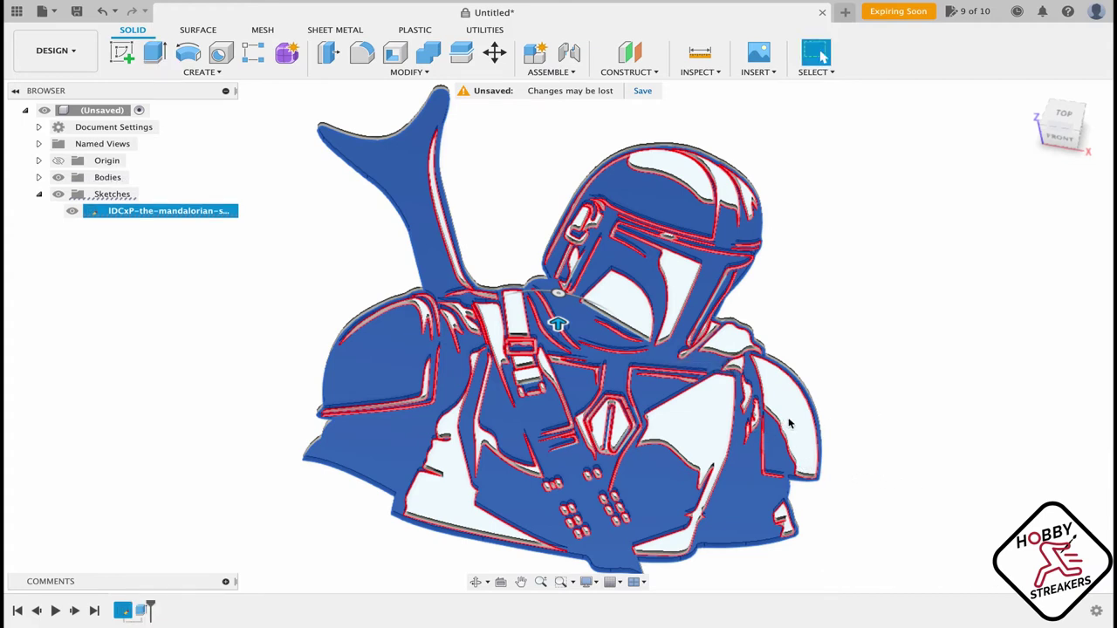
pyautogui.click(853, 404)
pyautogui.moveTo(853, 404)
pyautogui.keyDown('shift'); pyautogui.mouseDown(button='middle')
pyautogui.moveTo(820, 57)
pyautogui.moveTo(707, 379)
pyautogui.moveTo(755, 382)
pyautogui.moveTo(707, 385)
pyautogui.mouseUp(button='middle'); pyautogui.keyUp('shift')
pyautogui.scroll(3, 707, 390)
pyautogui.scroll(-5, 707, 390)
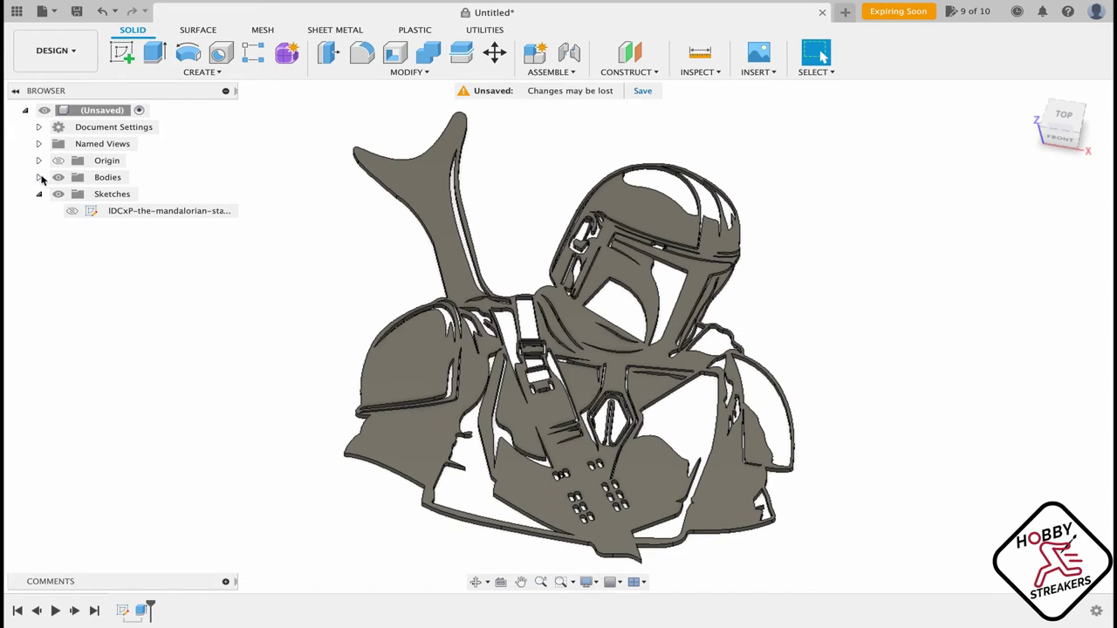
# Save the extruded body as an STL (Binary) mesh in millimetres with medium refinement, sending it to Cura.
pyautogui.click(38, 177)
pyautogui.rightClick(112, 194)
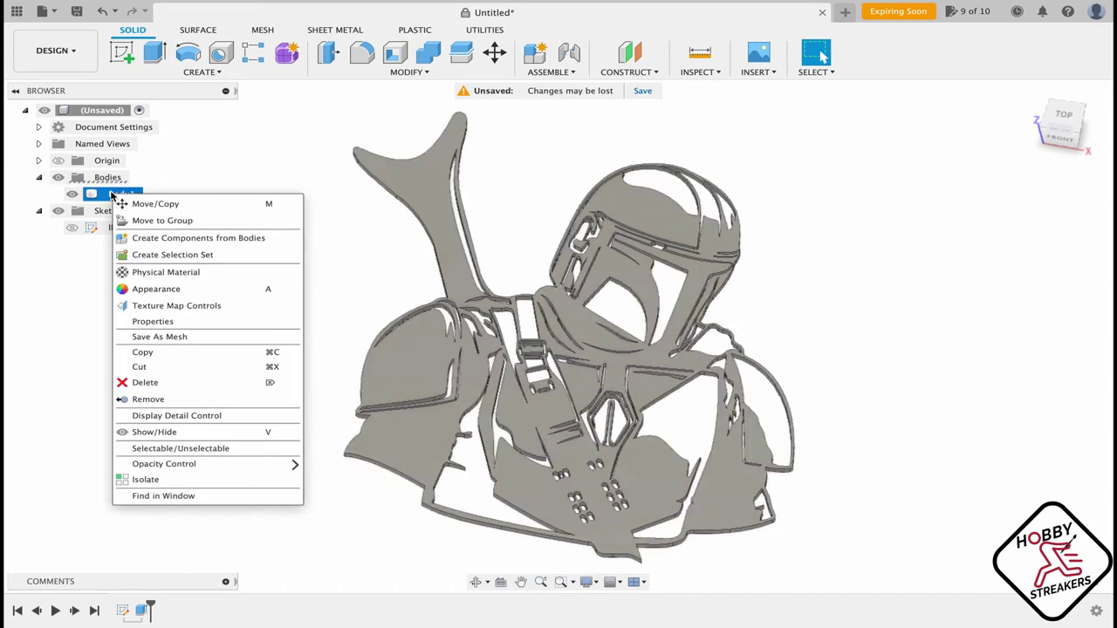
pyautogui.click(186, 337)
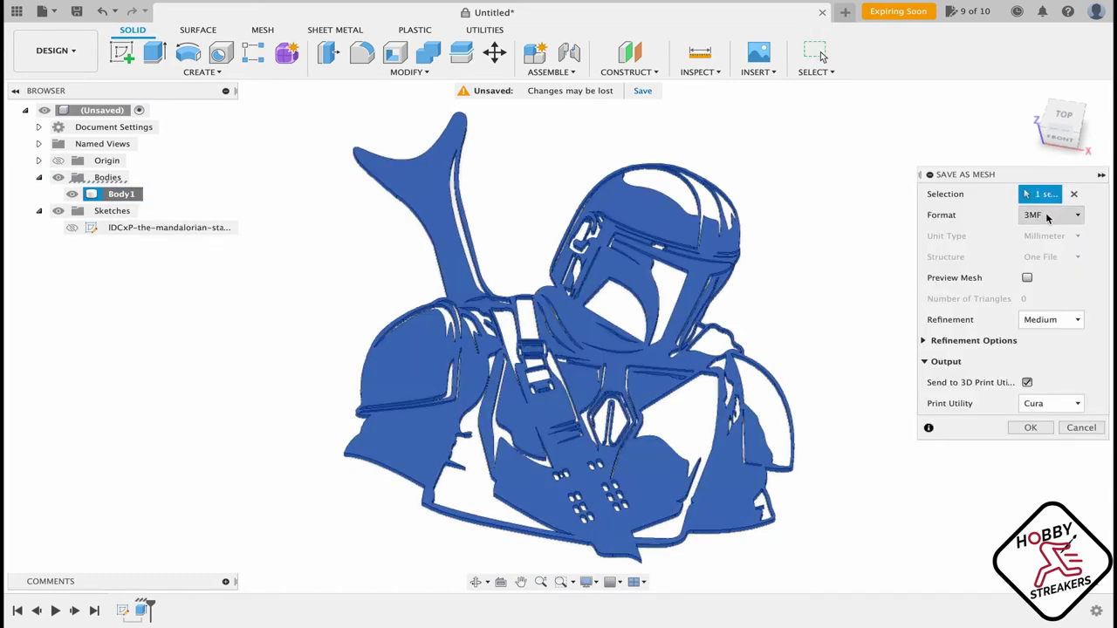
pyautogui.click(1048, 216)
pyautogui.click(1060, 246)
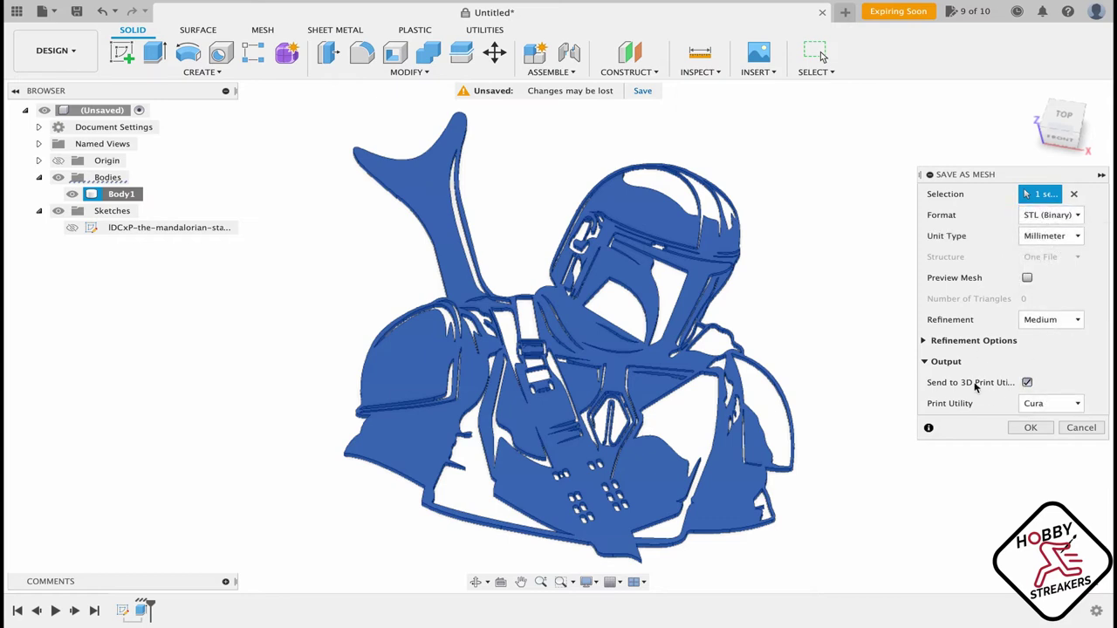
pyautogui.click(1031, 429)
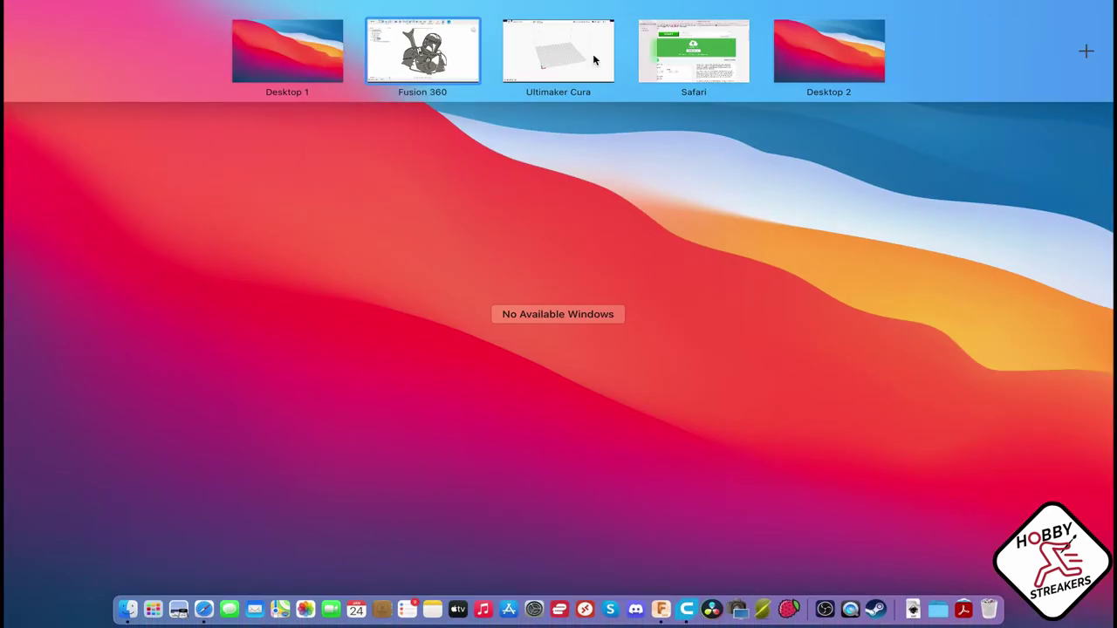
# Switch to Ultimaker Cura, select the imported Mandalorian model, and set its Y position to 0 mm.
pyautogui.click(593, 53)
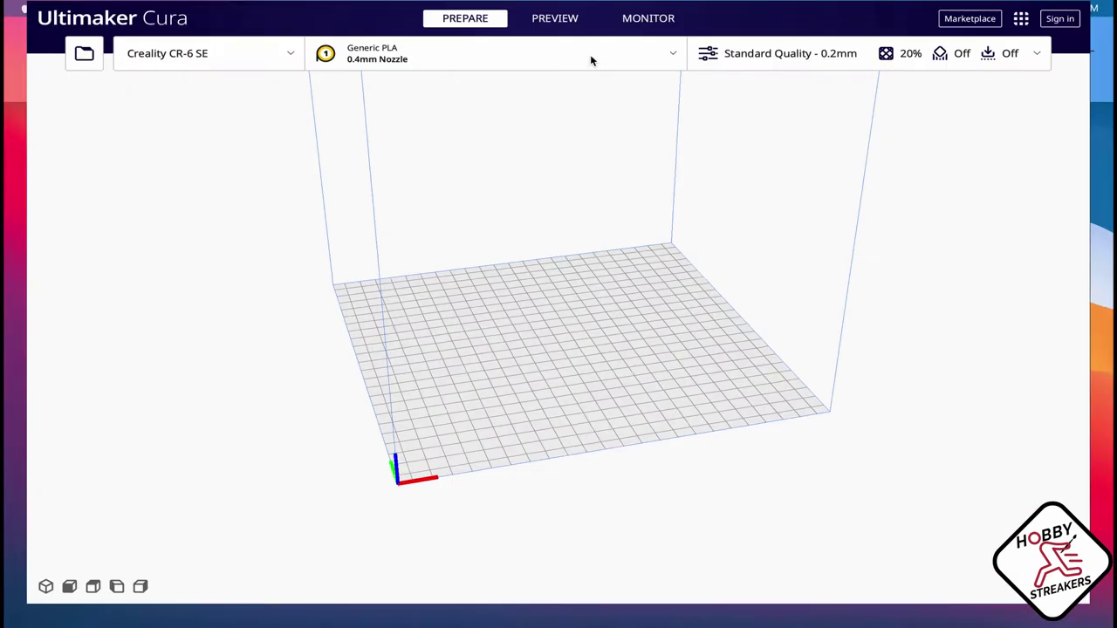
pyautogui.click(583, 348)
pyautogui.moveTo(819, 302); pyautogui.dragTo(727, 269, button='right')
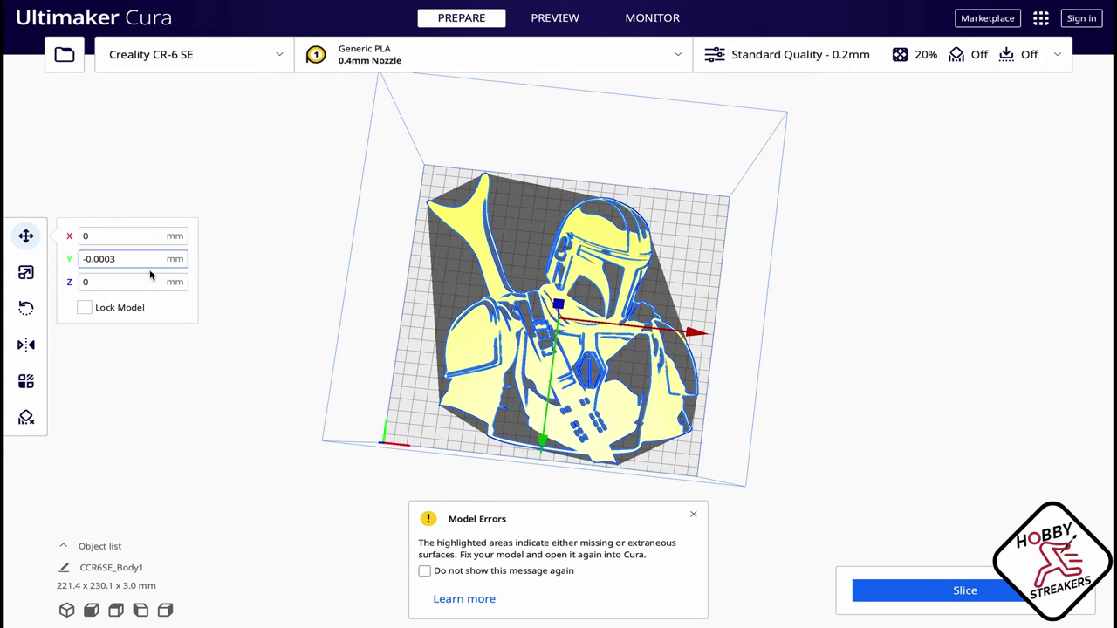
pyautogui.moveTo(149, 259); pyautogui.dragTo(6, 243)
pyautogui.write('0')
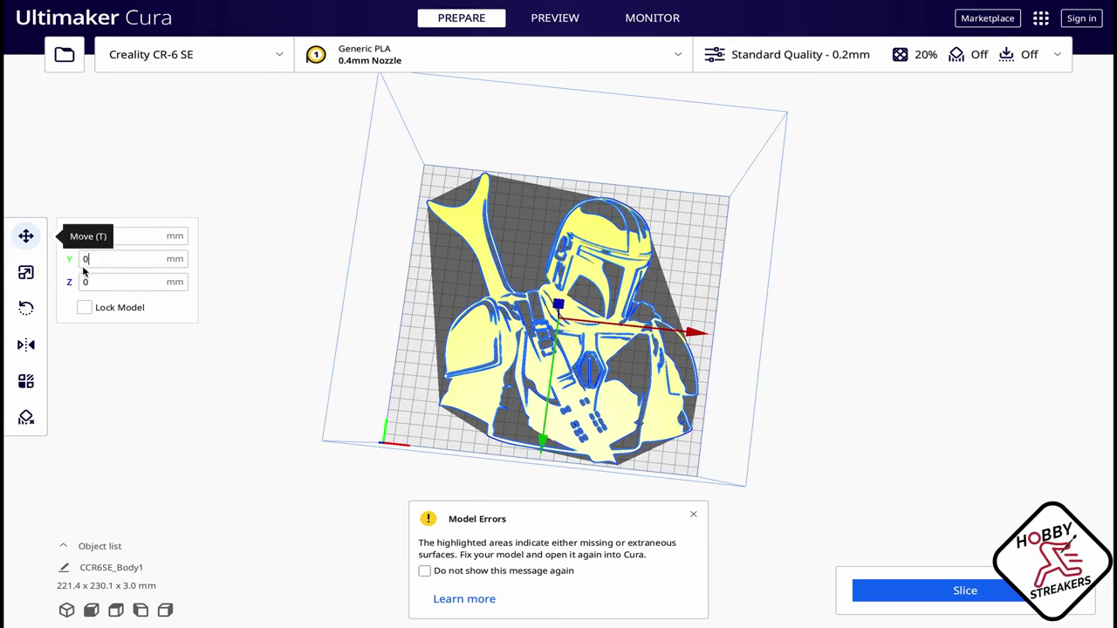
# Scale the Mandalorian model uniformly to 80%.
pyautogui.click(26, 272)
pyautogui.click(207, 273)
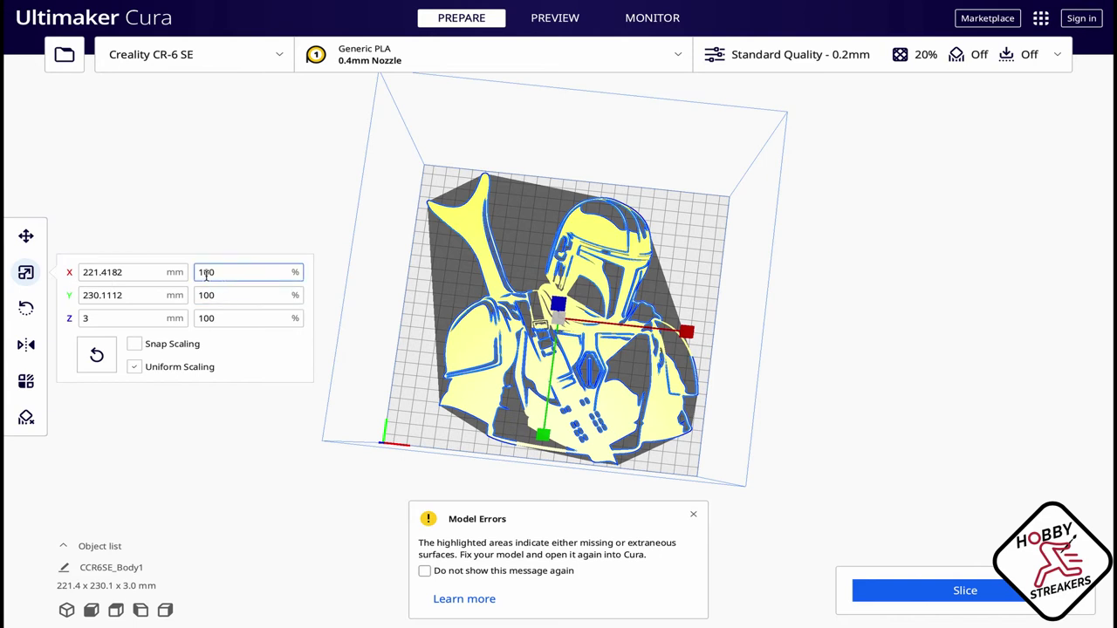
pyautogui.moveTo(225, 276); pyautogui.dragTo(152, 261)
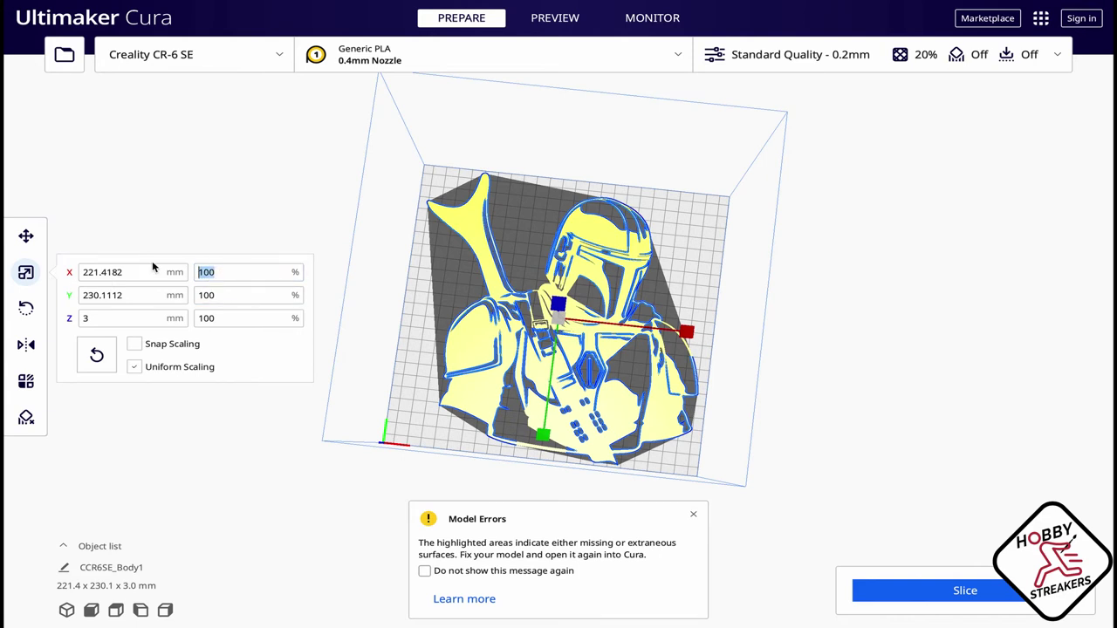
pyautogui.write('80')
pyautogui.press('Return')
# Turn off uniform scaling, set the model's Z height to 3 mm, and inspect it on the build plate.
pyautogui.click(107, 320)
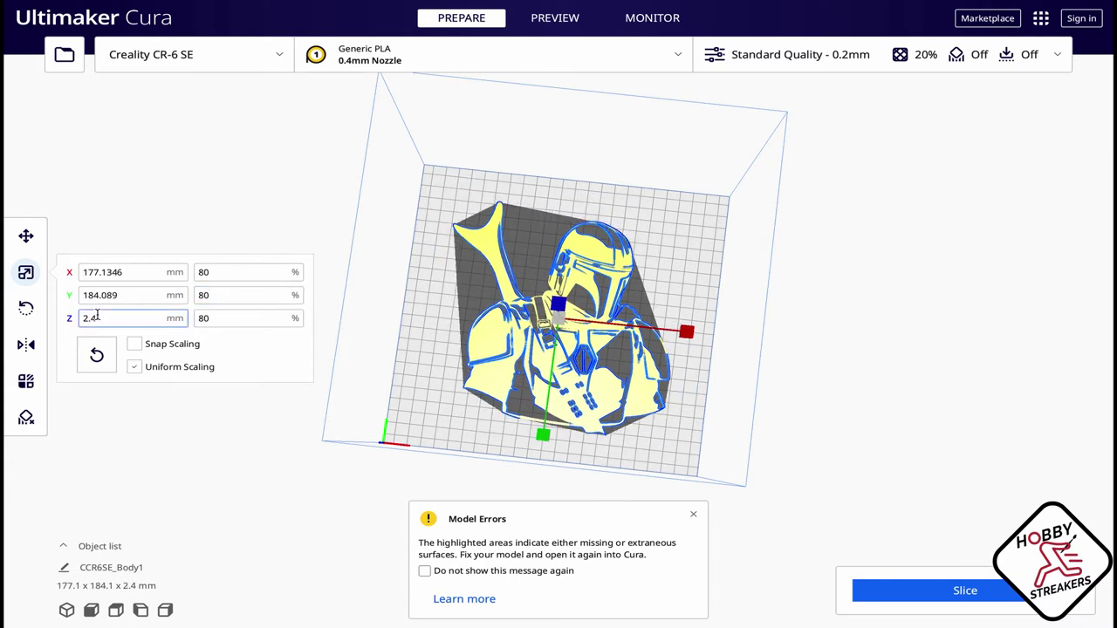
pyautogui.press('Tab')
pyautogui.press('Tab')
pyautogui.click(150, 340)
pyautogui.moveTo(639, 417); pyautogui.dragTo(593, 347, button='right')
pyautogui.click(125, 319)
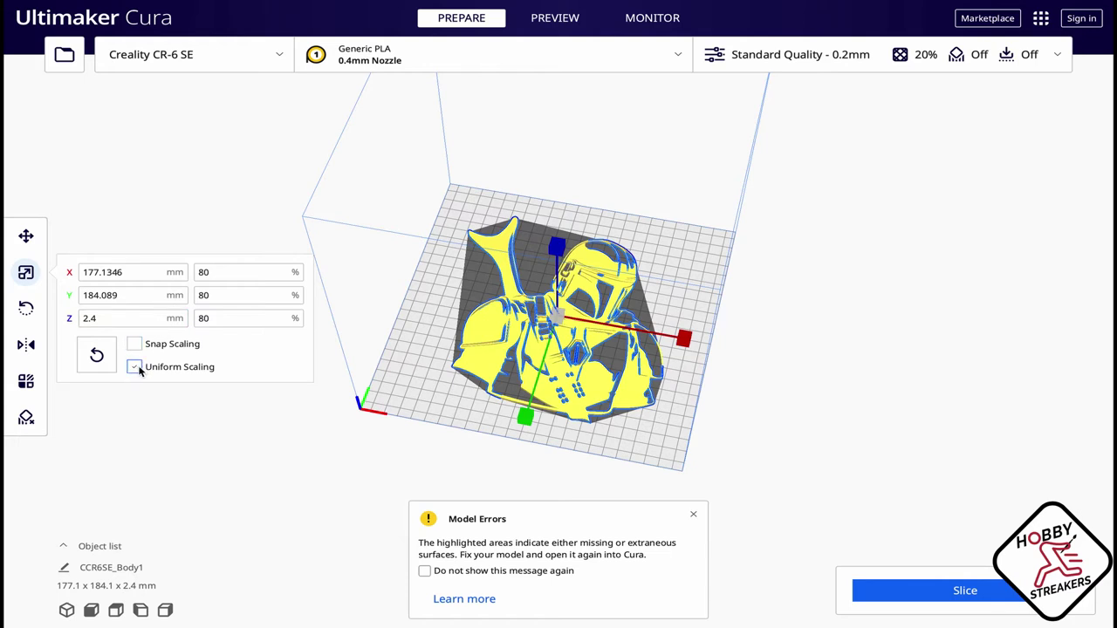
pyautogui.doubleClick(110, 319)
pyautogui.write('3')
pyautogui.press('Return')
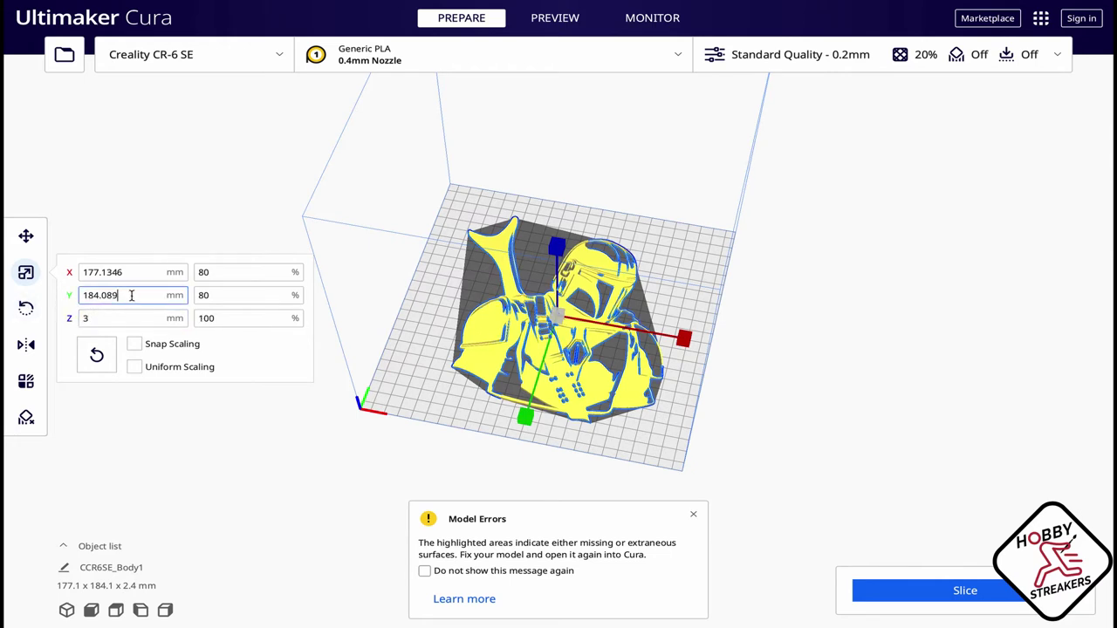
pyautogui.scroll(5, 604, 371)
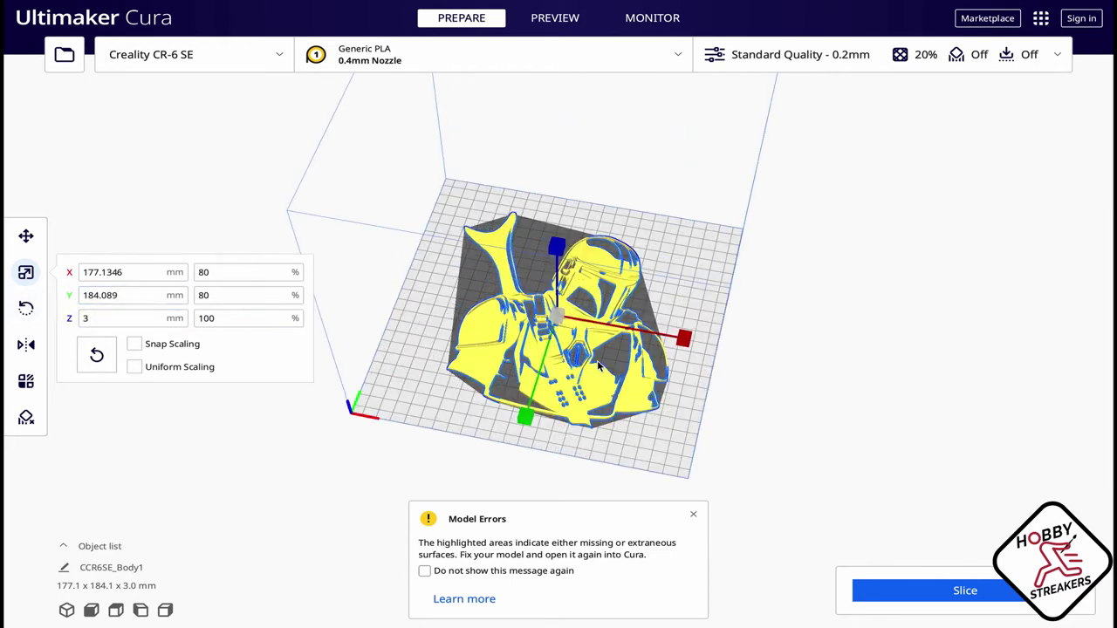
pyautogui.moveTo(629, 319); pyautogui.dragTo(585, 367, button='right')
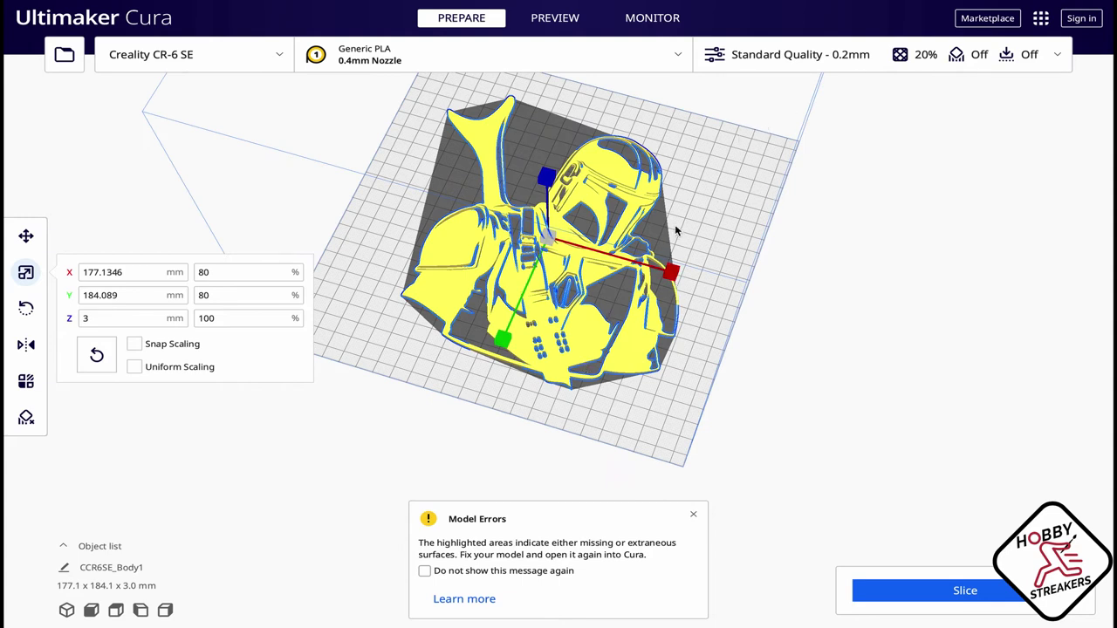
# Look up the ironing option by searching the print settings for "iron" and enable ironing.
pyautogui.moveTo(676, 229)
pyautogui.mouseDown(button='right')
pyautogui.moveTo(730, 167)
pyautogui.moveTo(694, 232)
pyautogui.mouseUp(button='right')
pyautogui.scroll(2, 730, 167)
pyautogui.click(829, 54)
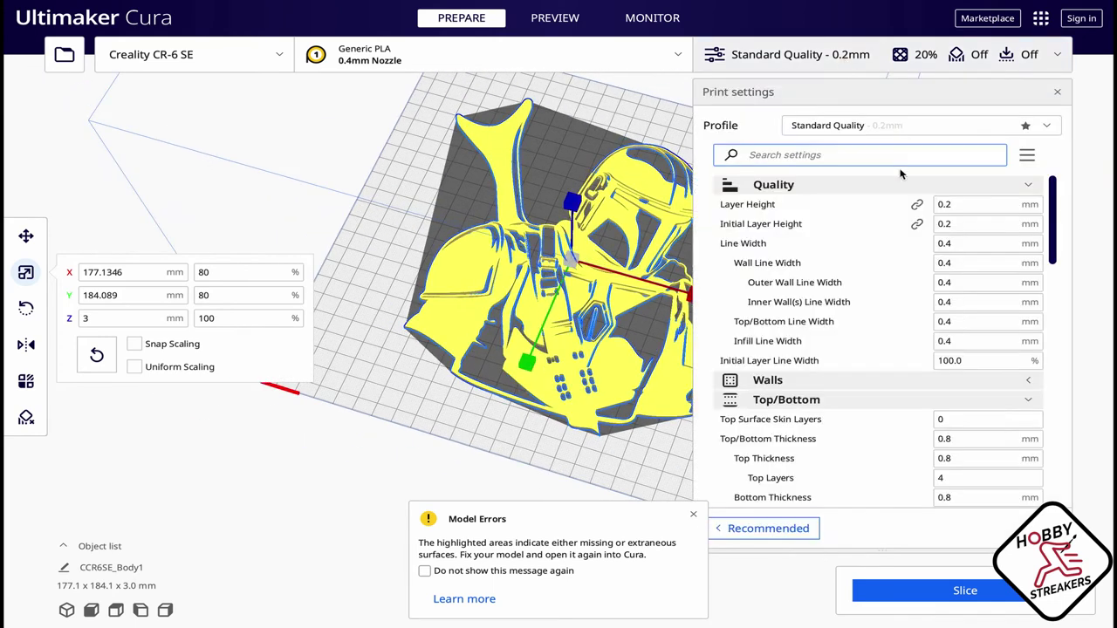
pyautogui.scroll(-1, 860, 206)
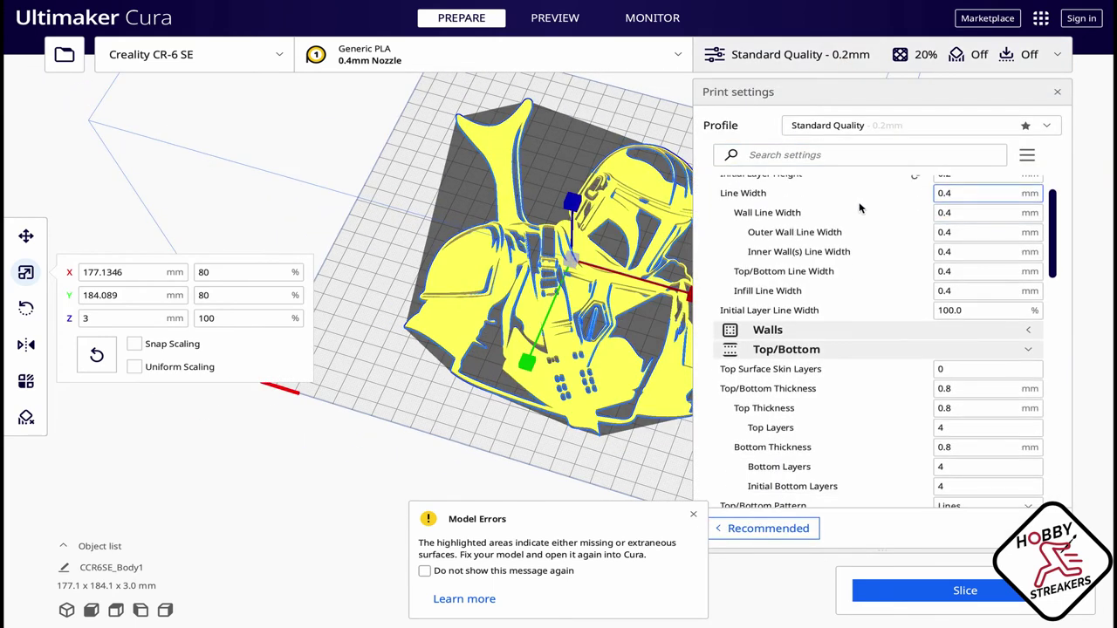
pyautogui.scroll(-4, 859, 203)
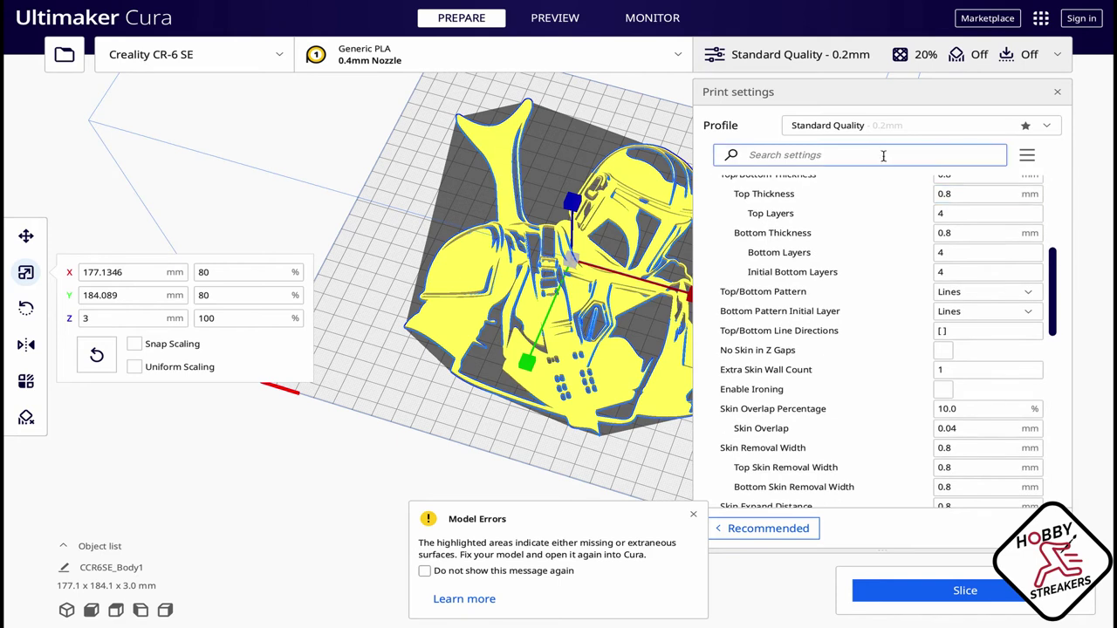
pyautogui.scroll(5, 863, 168)
pyautogui.scroll(-3, 820, 229)
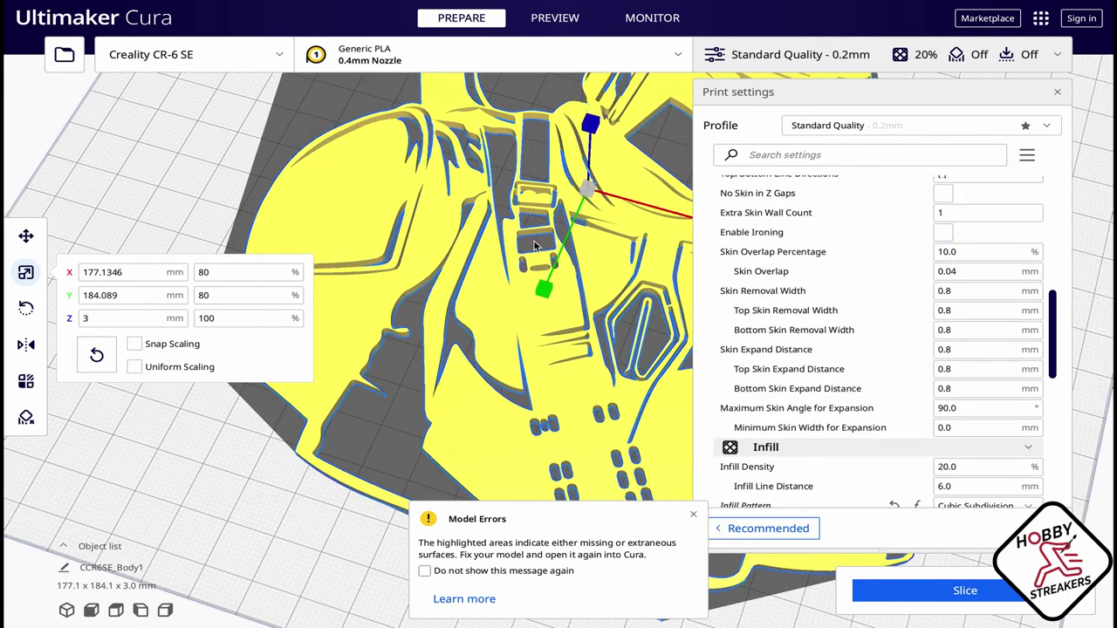
pyautogui.scroll(-5, 535, 247)
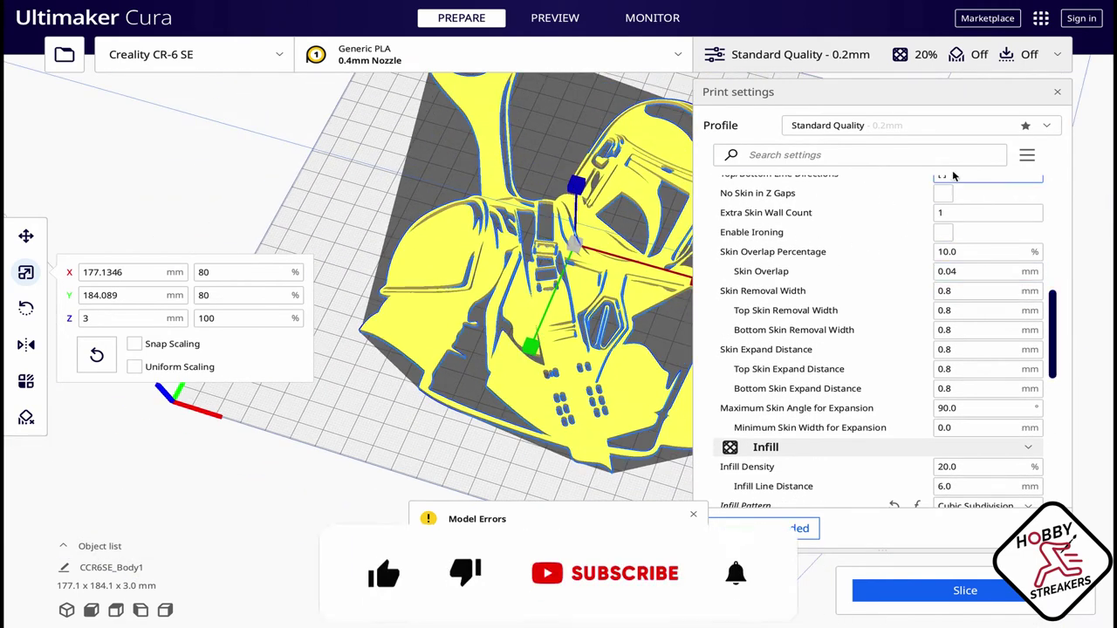
pyautogui.click(821, 154)
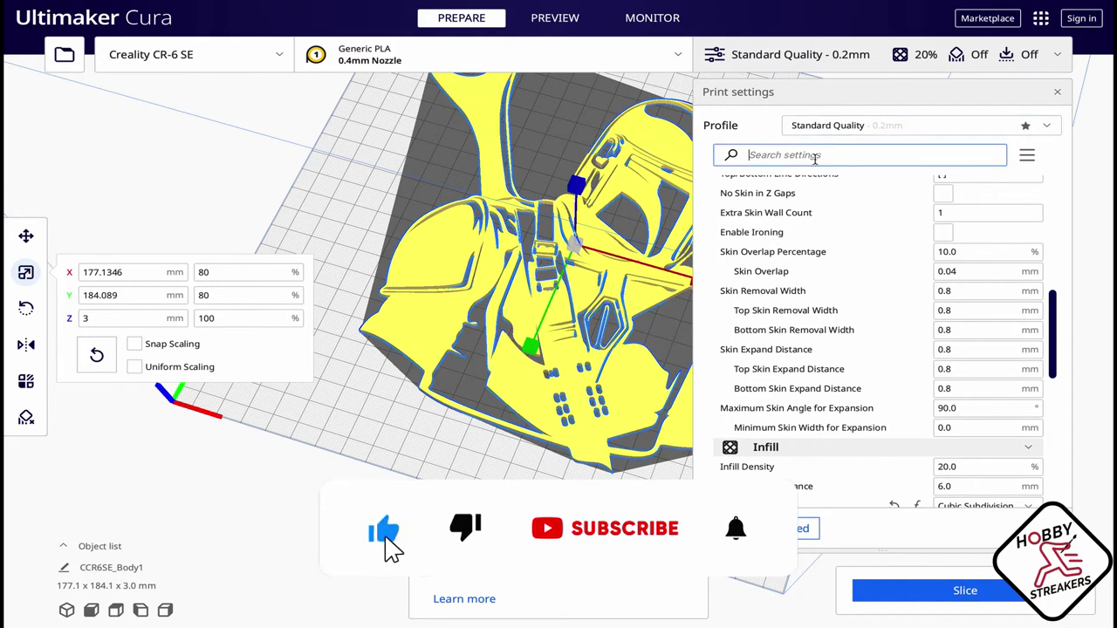
pyautogui.write('iron')
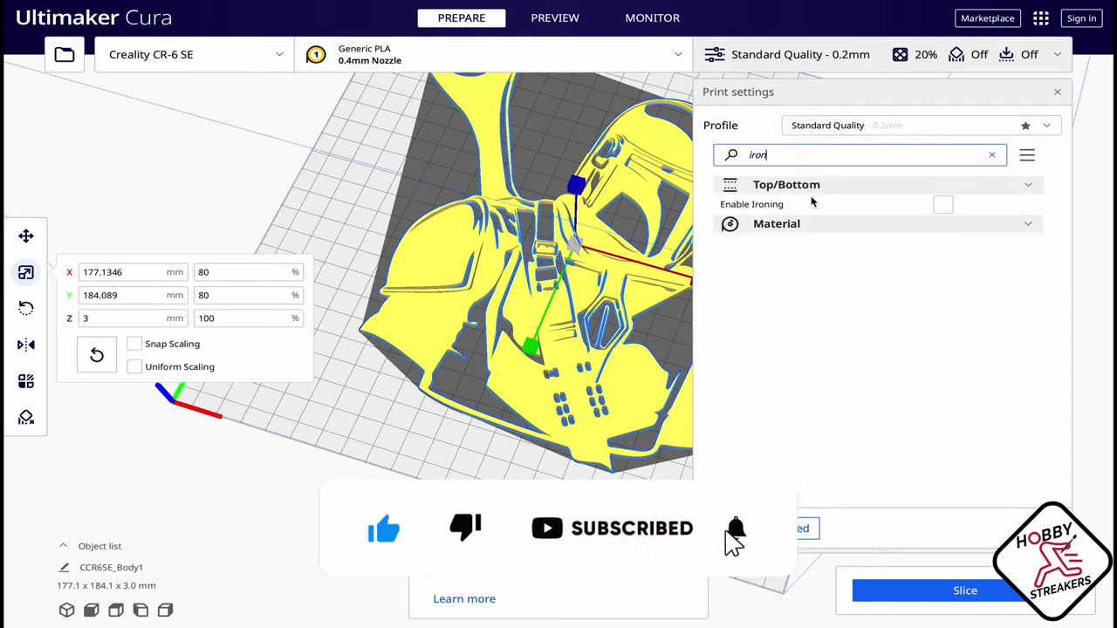
pyautogui.click(942, 206)
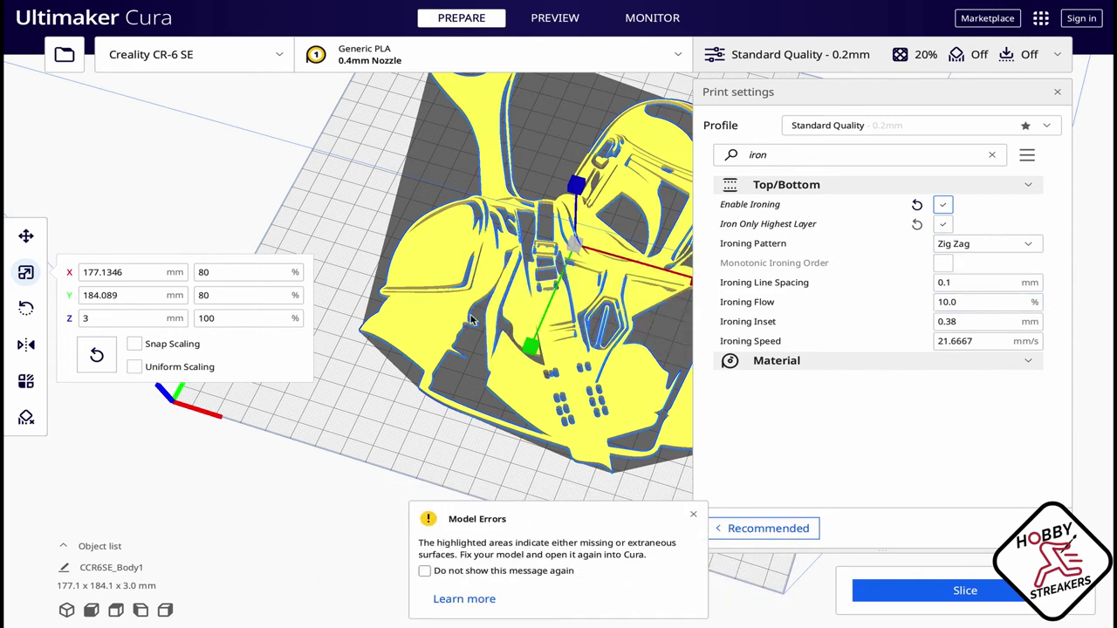
# Close the print settings and examine the Mandalorian model's surface and its placement on the build plate.
pyautogui.scroll(2, 535, 381)
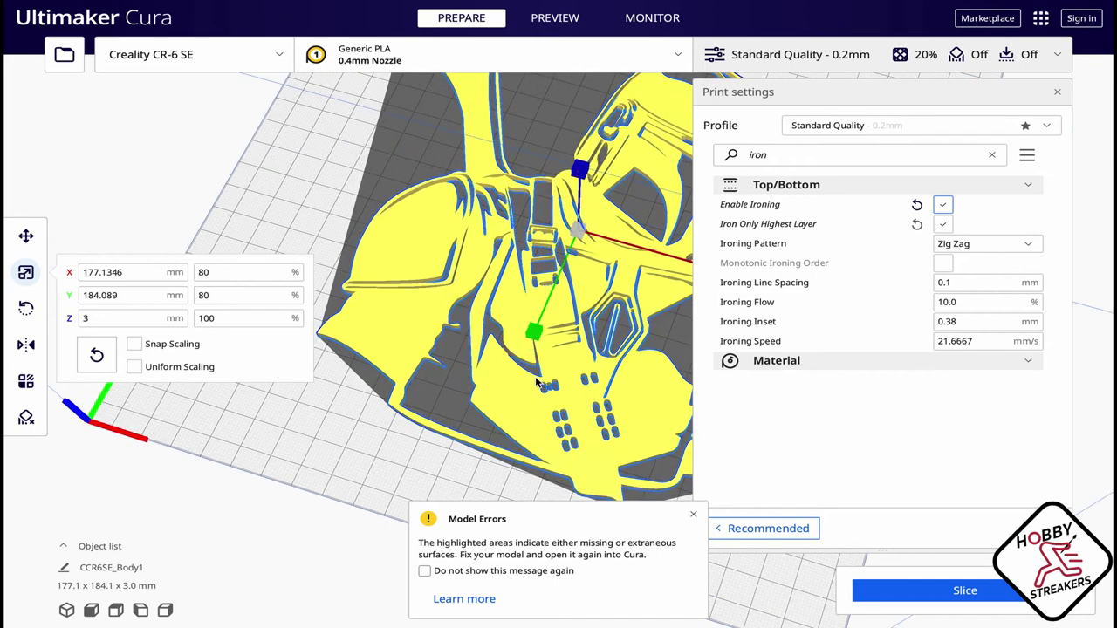
pyautogui.scroll(-5, 535, 376)
pyautogui.moveTo(535, 376); pyautogui.dragTo(521, 345, button='right')
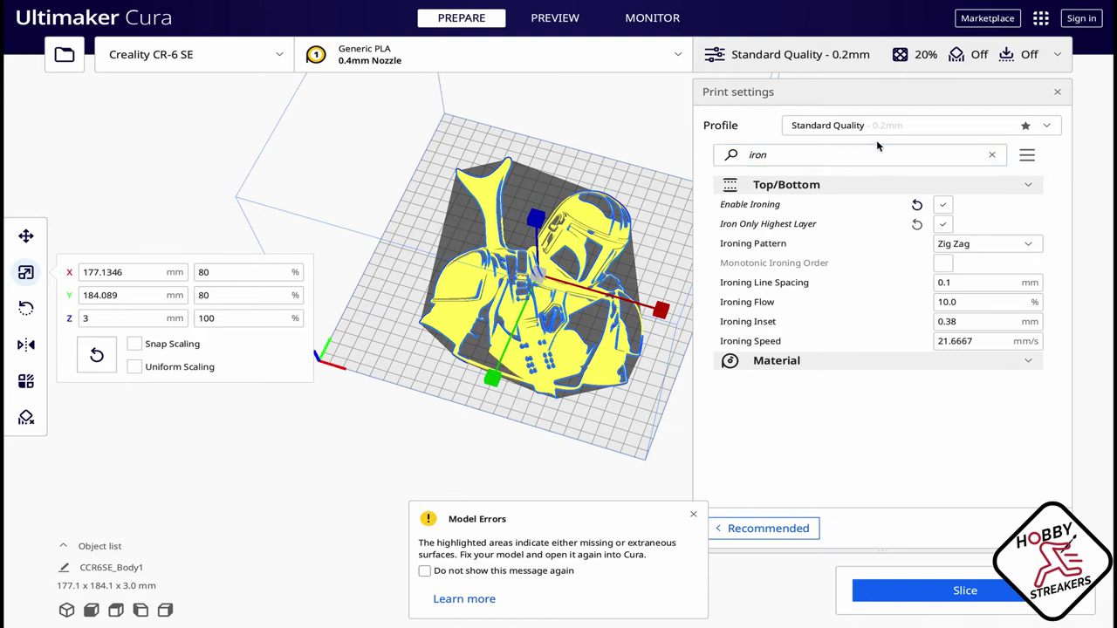
pyautogui.moveTo(550, 308); pyautogui.dragTo(565, 300, button='right')
pyautogui.scroll(5, 566, 300)
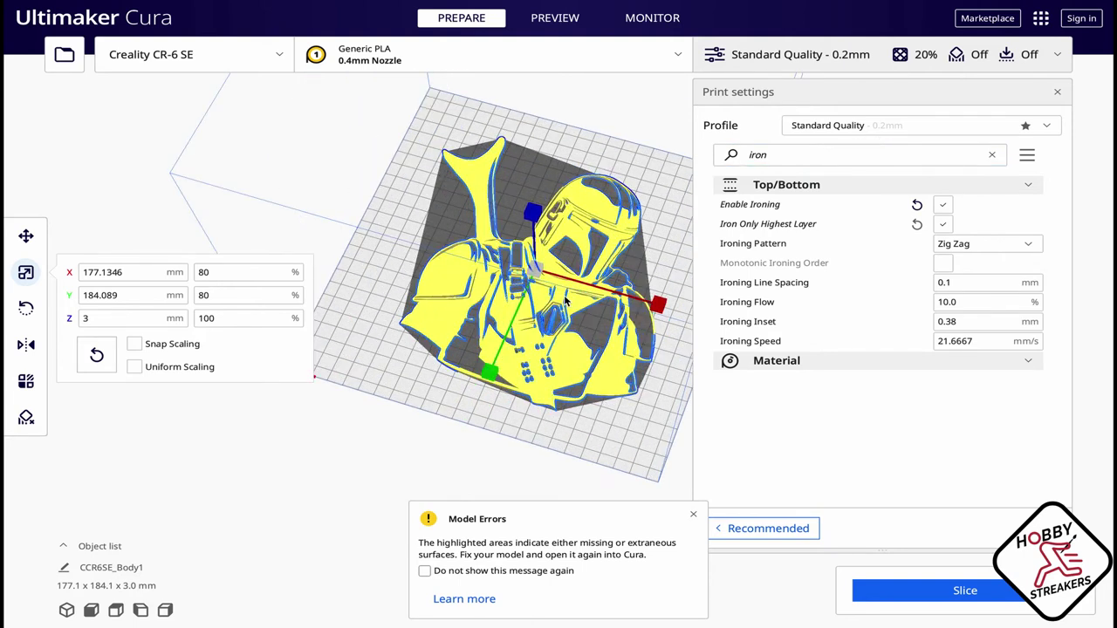
pyautogui.click(816, 59)
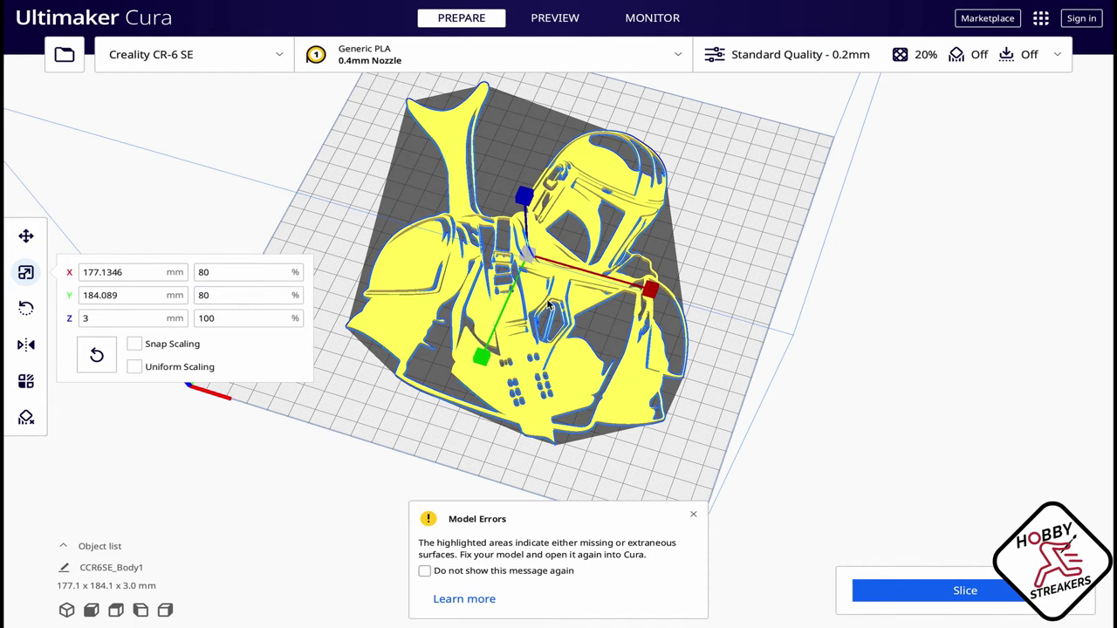
pyautogui.press('Up')
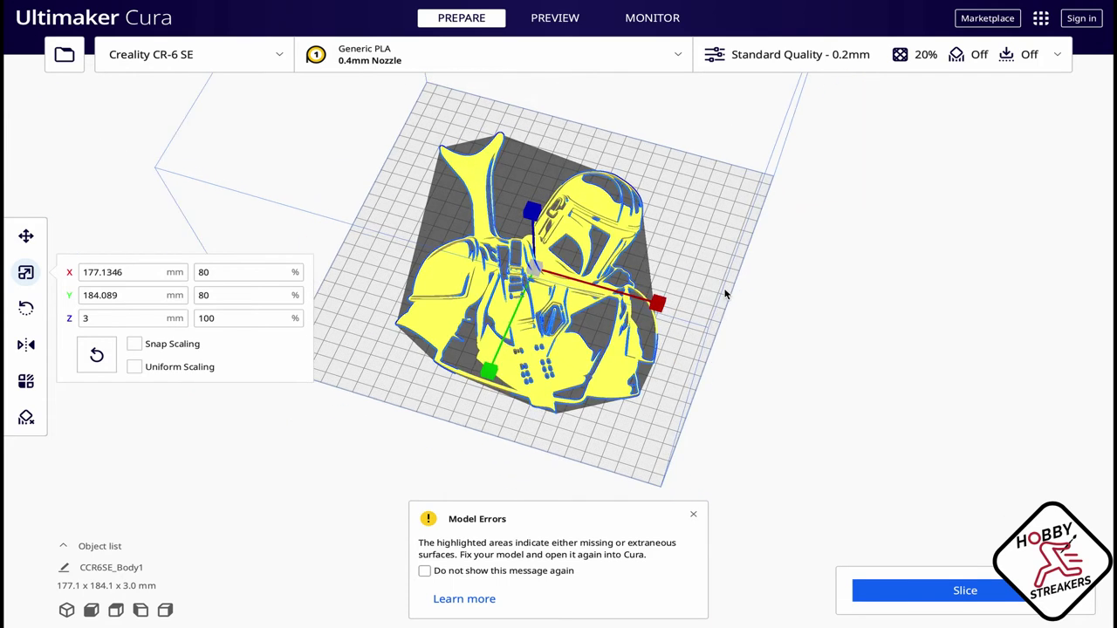
pyautogui.press('Down')
pyautogui.press('Up')
pyautogui.press('Up')
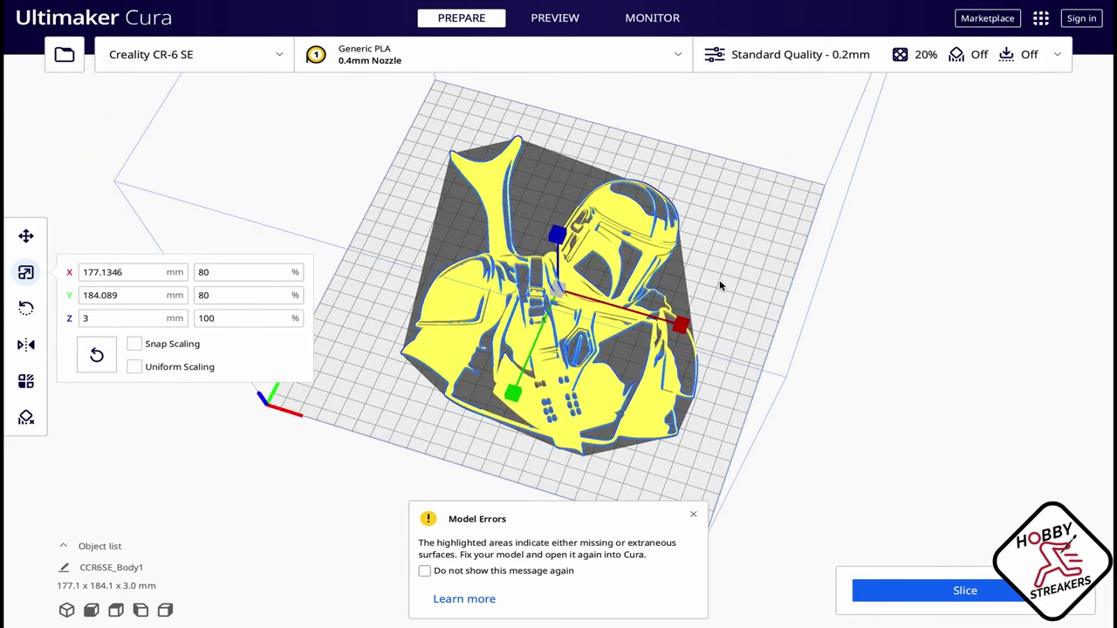
pyautogui.press('Down')
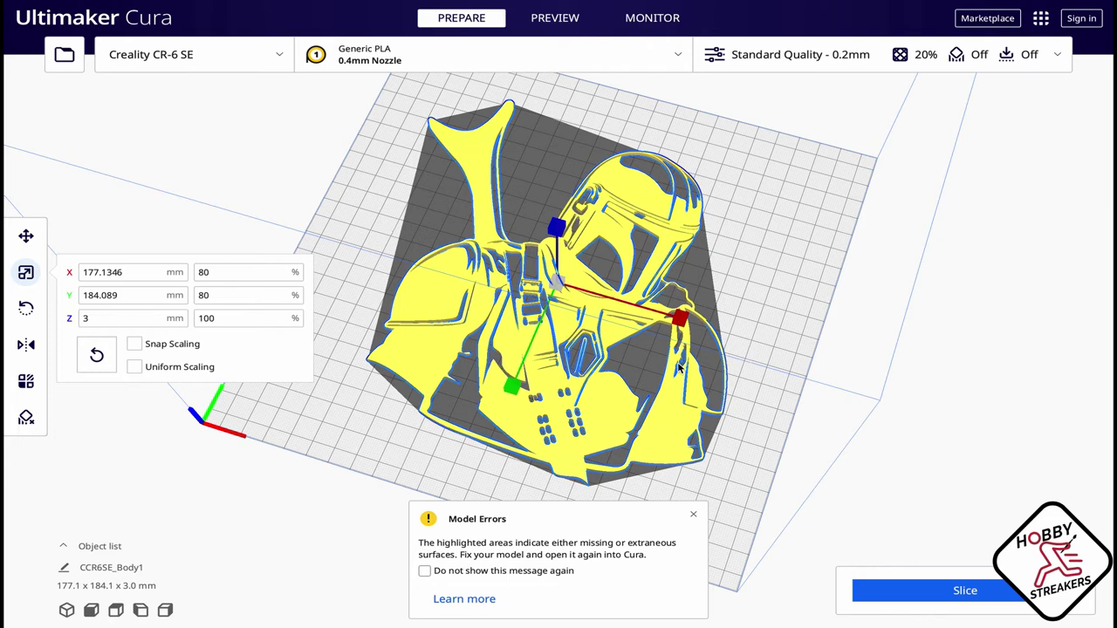
# Flip the Mandalorian model over with the Rotate tool about its Y axis so the opposite face lies on the build plate.
pyautogui.click(25, 309)
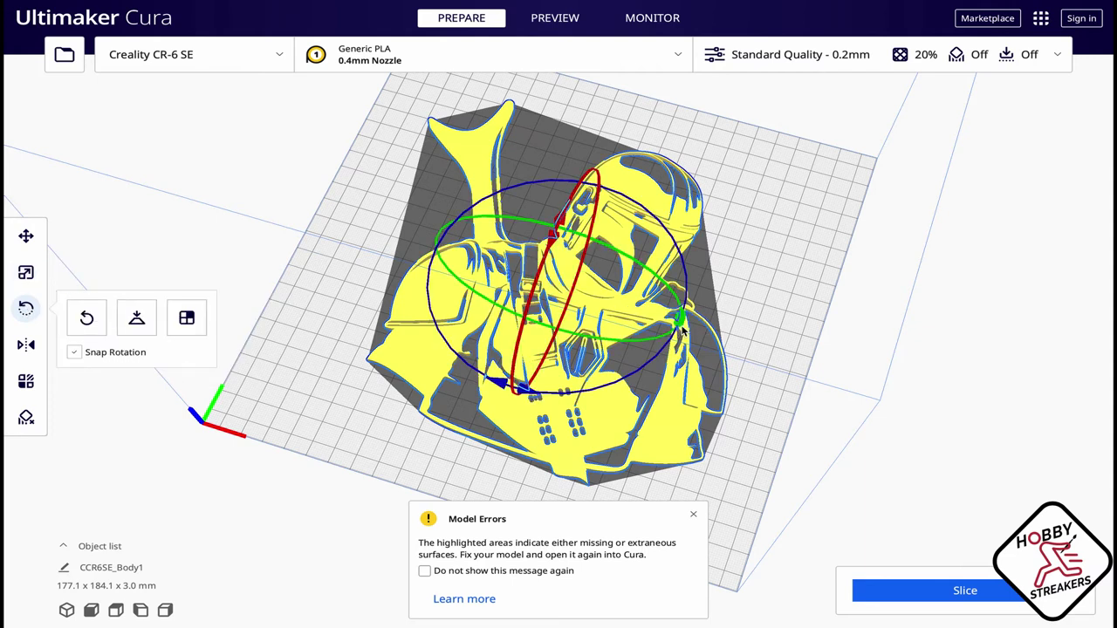
pyautogui.moveTo(731, 350); pyautogui.dragTo(690, 340, button='right')
pyautogui.moveTo(690, 341); pyautogui.dragTo(682, 112)
pyautogui.hotkey('ctrl', 'z')
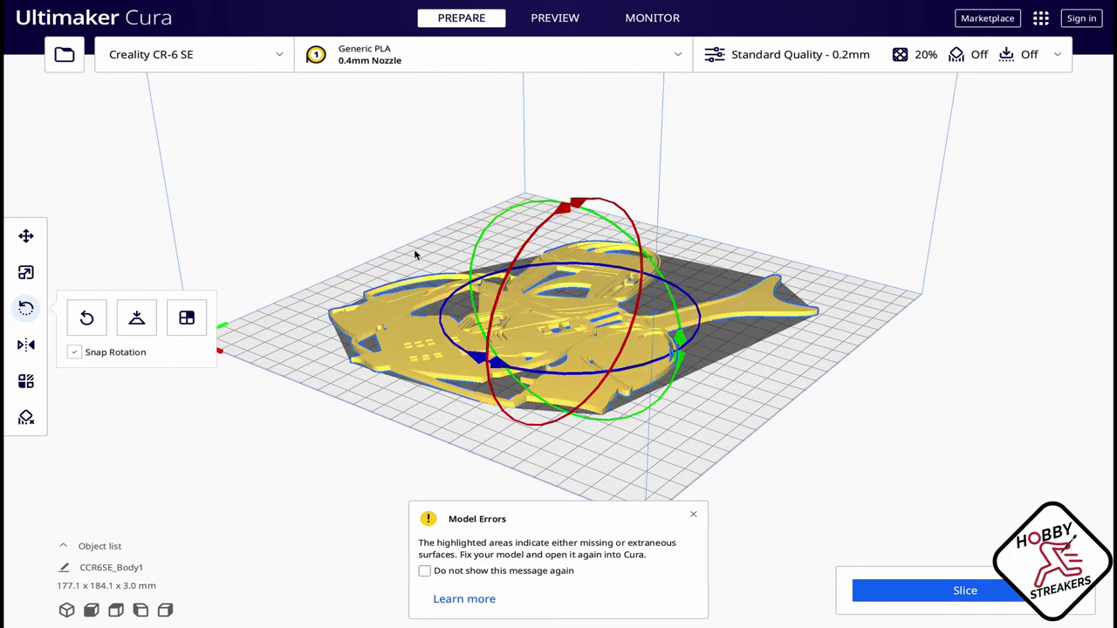
pyautogui.moveTo(661, 200); pyautogui.dragTo(492, 324, button='right')
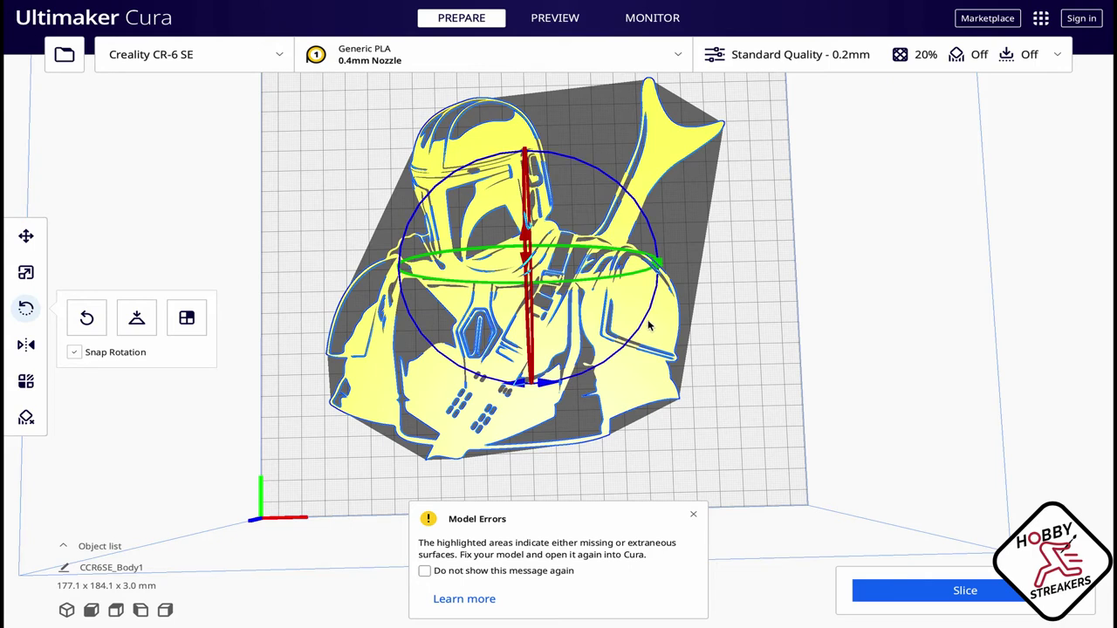
pyautogui.scroll(2, 653, 325)
pyautogui.scroll(2, 659, 326)
pyautogui.scroll(-4, 661, 333)
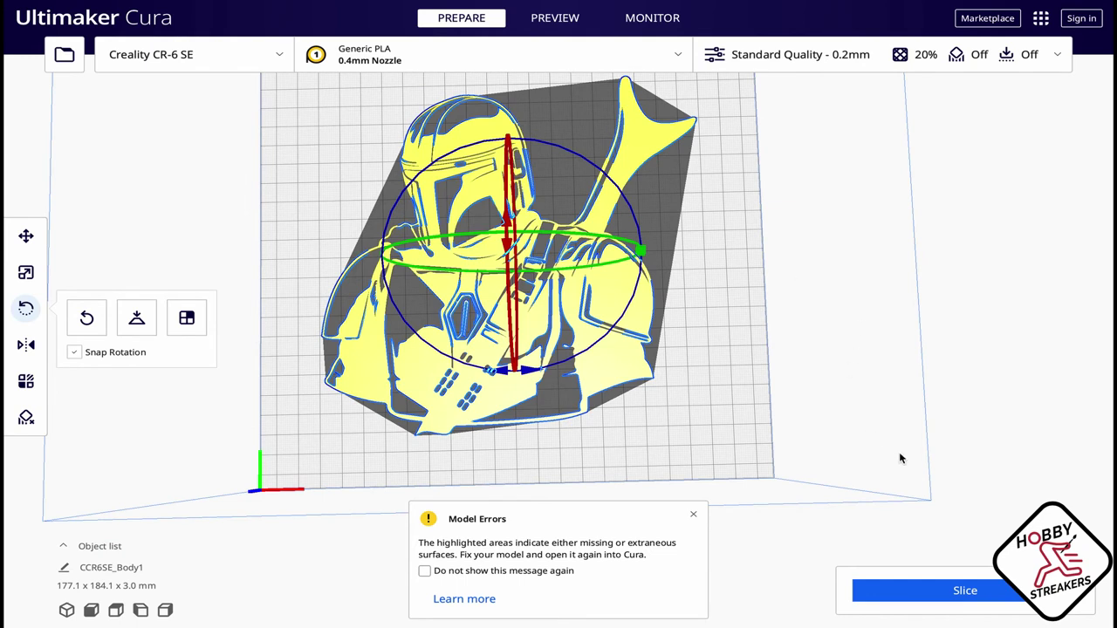
# Disable ironing in the print settings by searching for "iron", deselect the model, and clear the settings search.
pyautogui.click(917, 56)
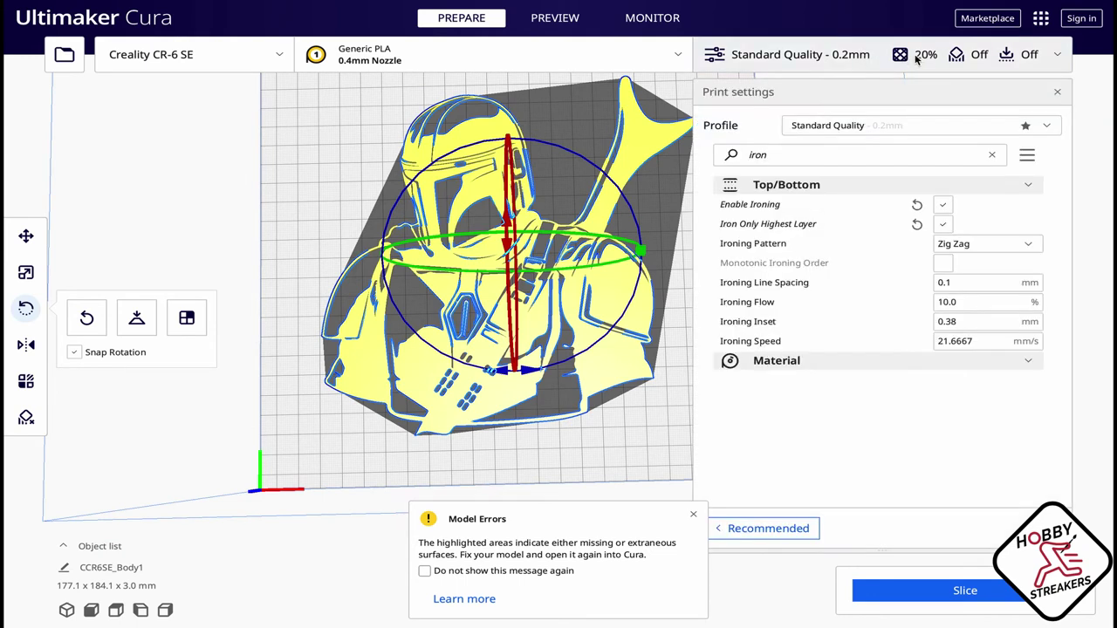
pyautogui.click(908, 185)
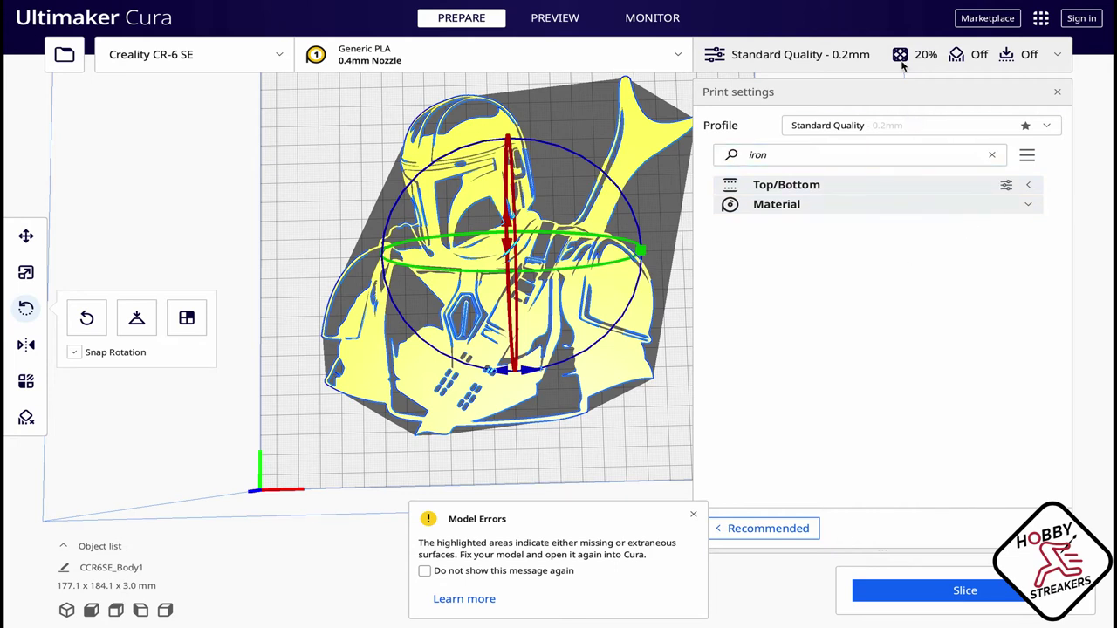
pyautogui.click(992, 154)
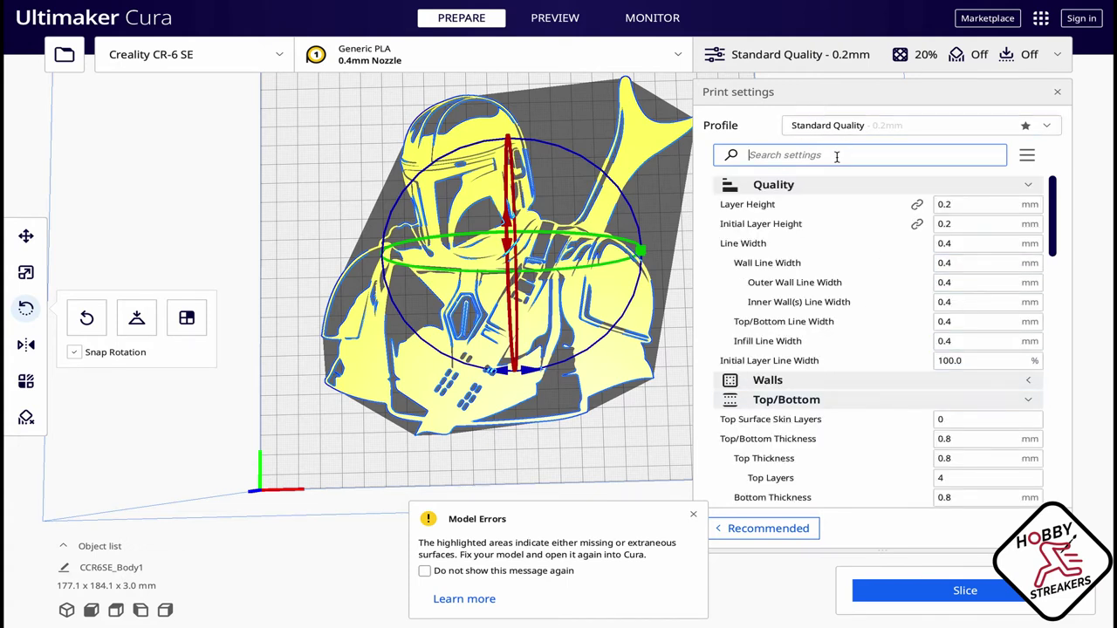
pyautogui.write('iron')
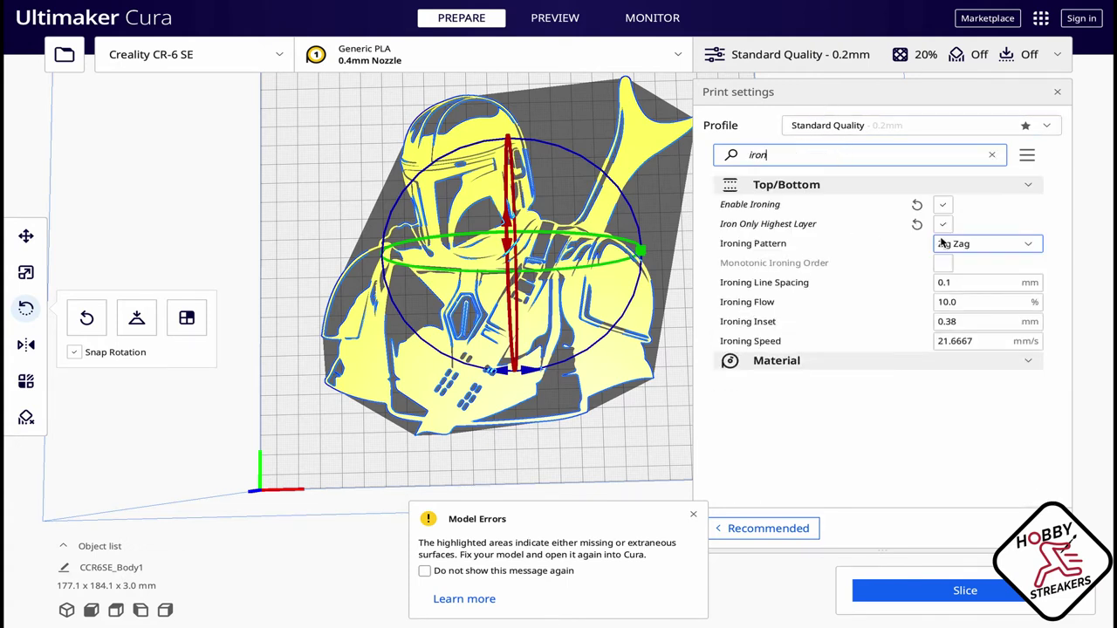
pyautogui.click(943, 204)
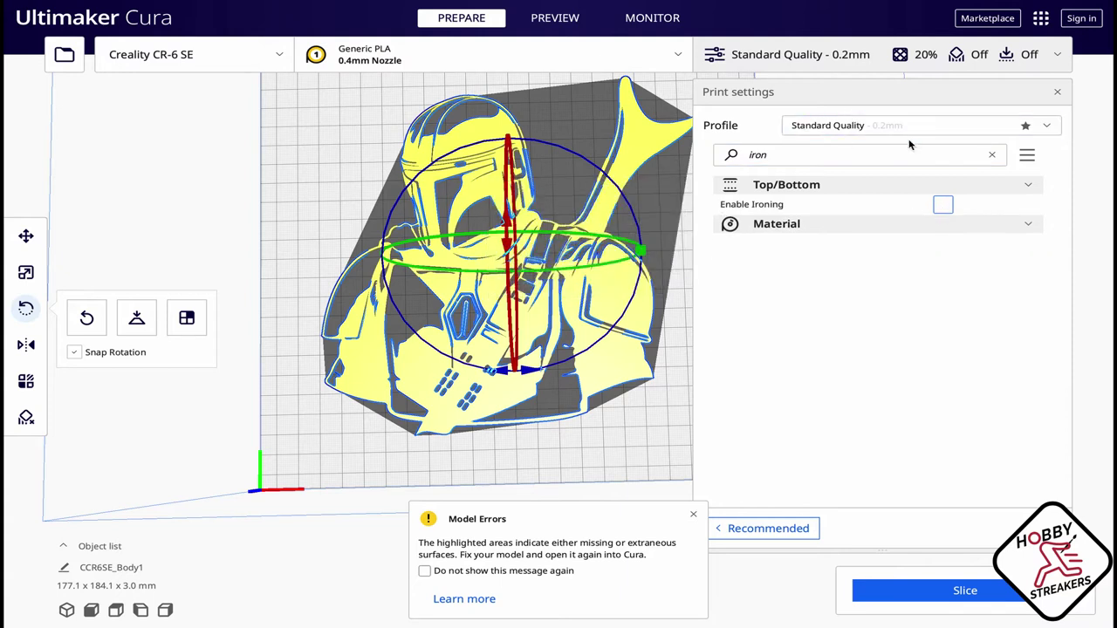
pyautogui.click(365, 303)
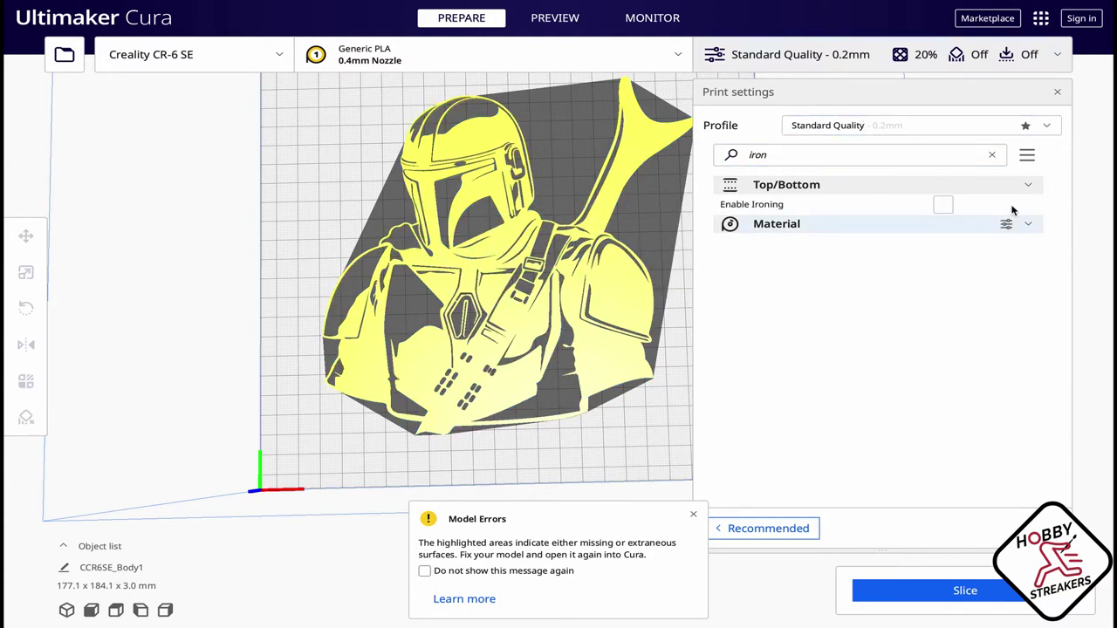
pyautogui.click(993, 156)
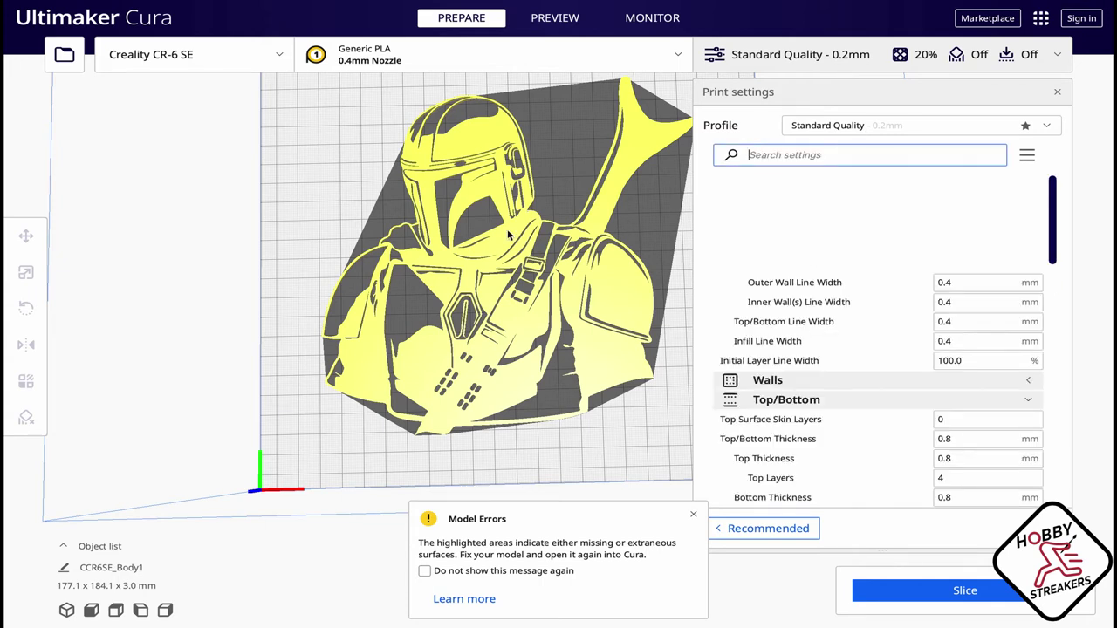
# Dismiss the Model Errors message and close the print settings.
pyautogui.click(764, 577)
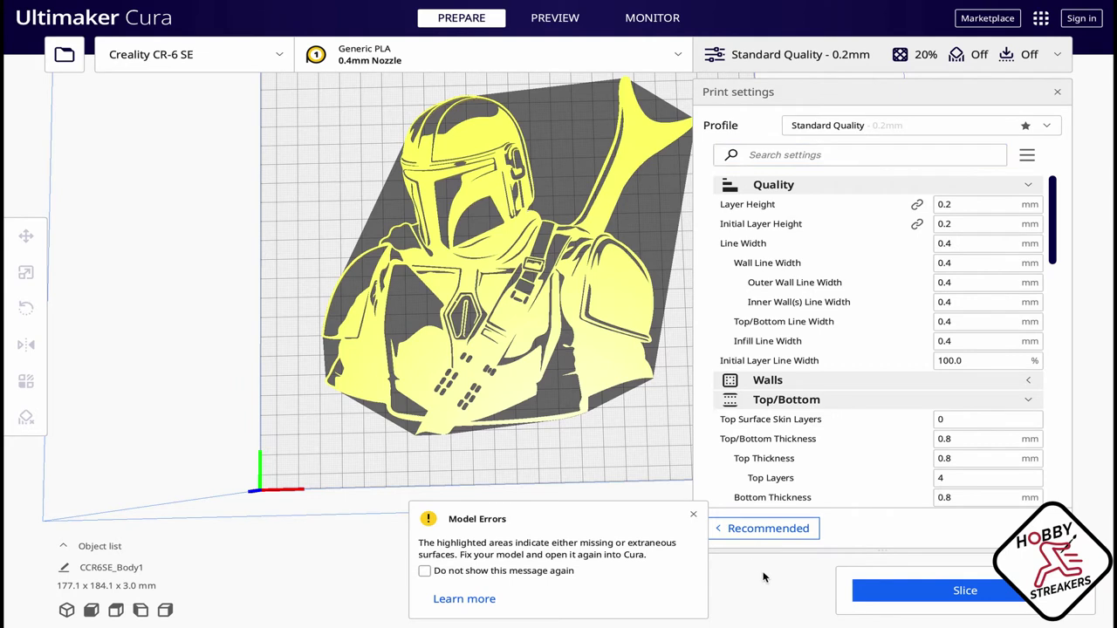
pyautogui.click(693, 514)
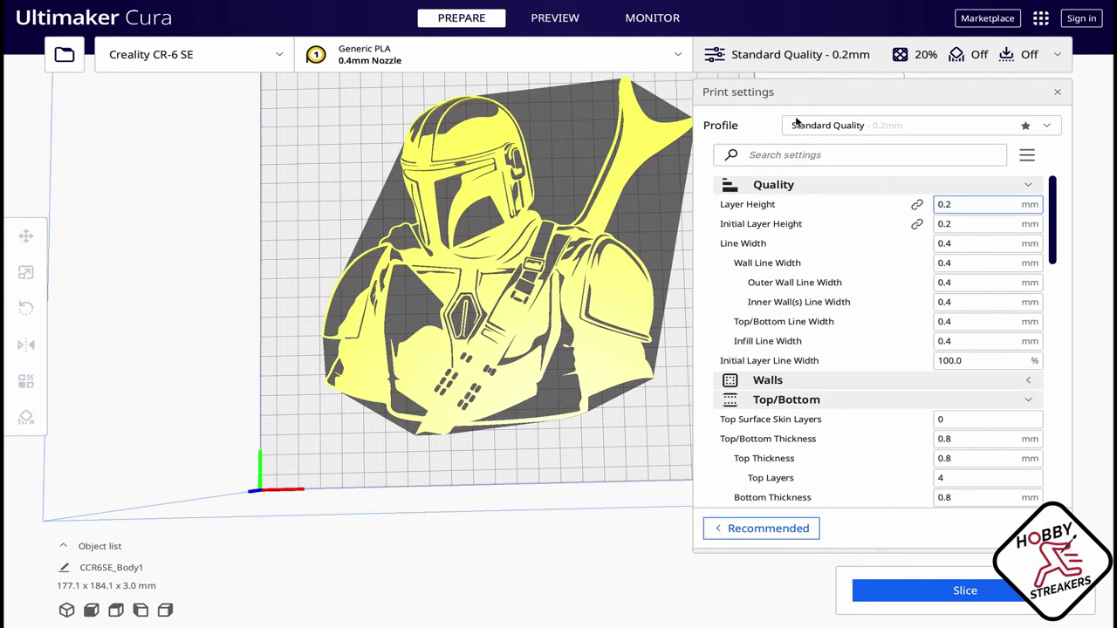
pyautogui.click(788, 63)
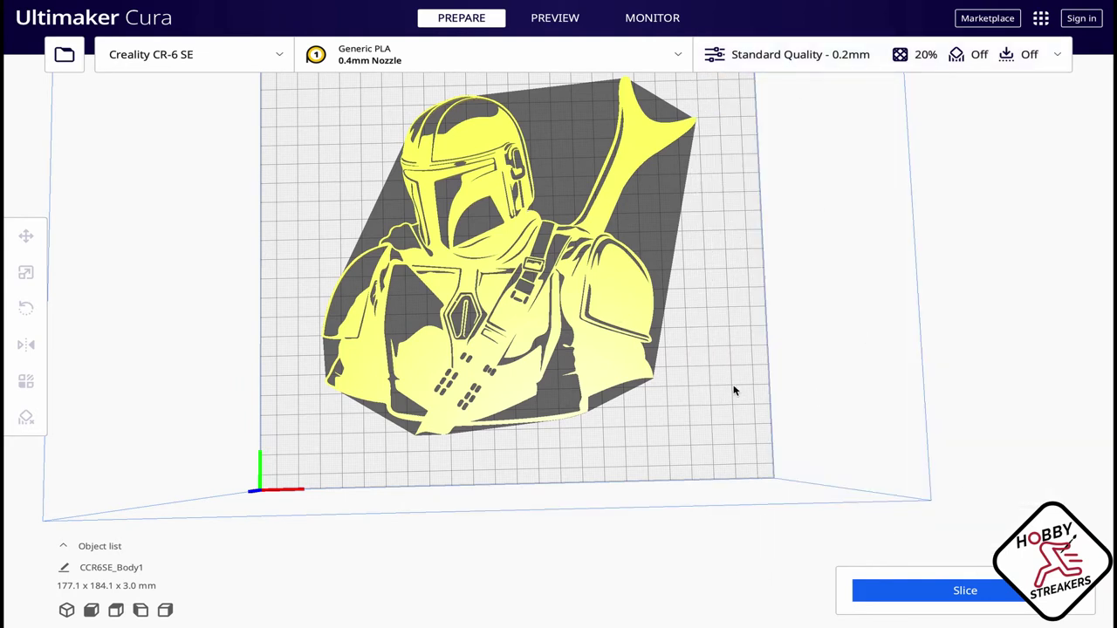
# Slice the Mandalorian model and inspect its thin details up close on the build plate.
pyautogui.moveTo(734, 391); pyautogui.dragTo(750, 453, button='right')
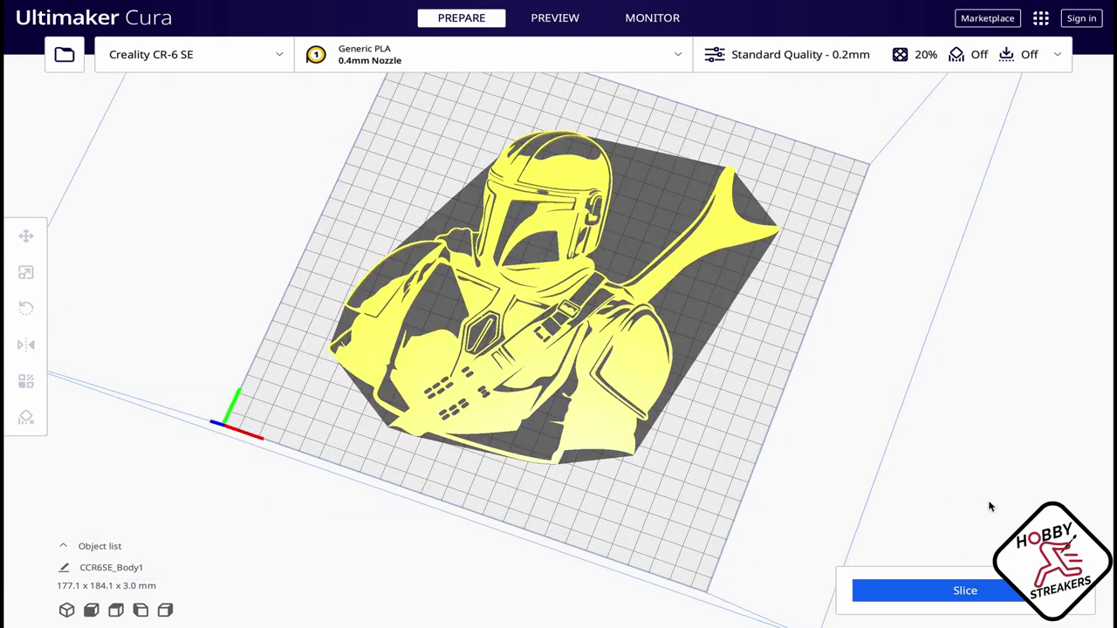
pyautogui.click(979, 594)
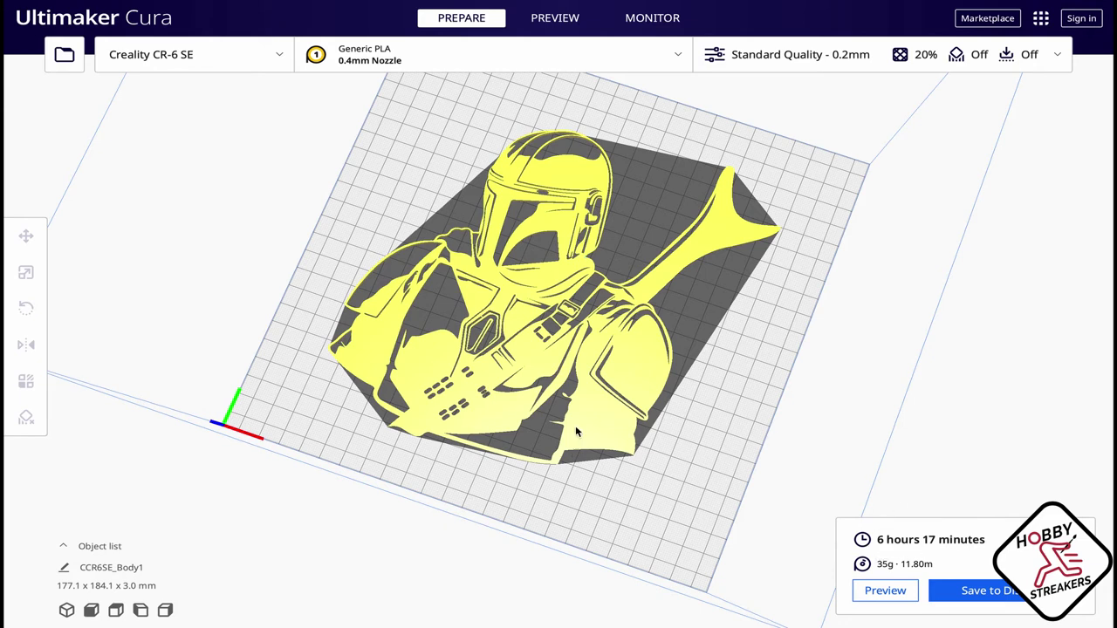
pyautogui.moveTo(559, 428); pyautogui.dragTo(555, 427, button='right')
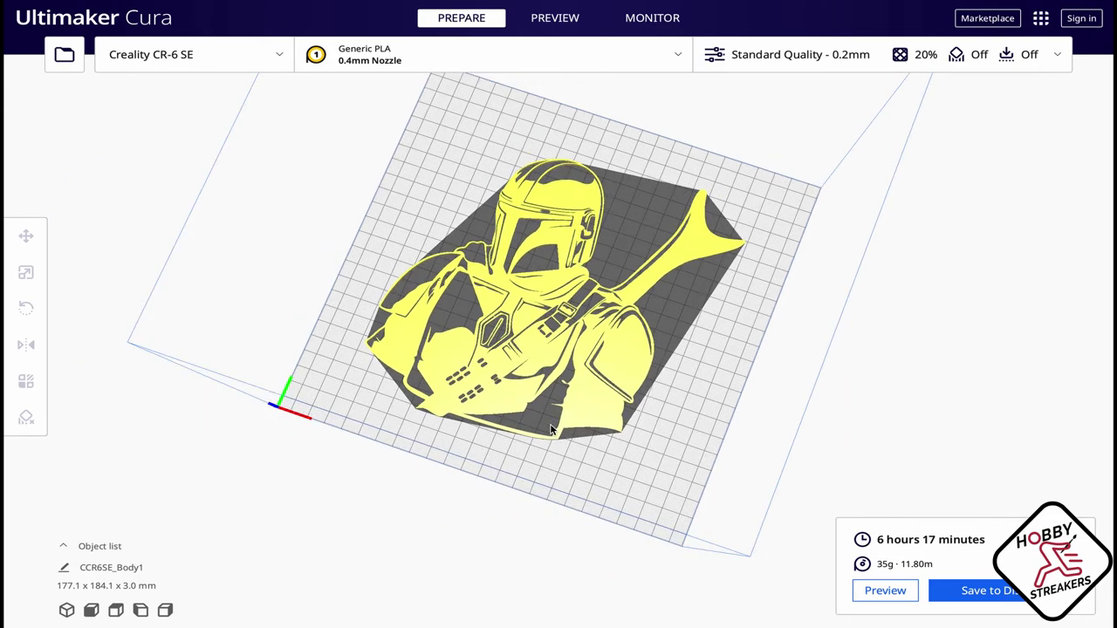
pyautogui.scroll(5, 553, 429)
pyautogui.scroll(2, 552, 429)
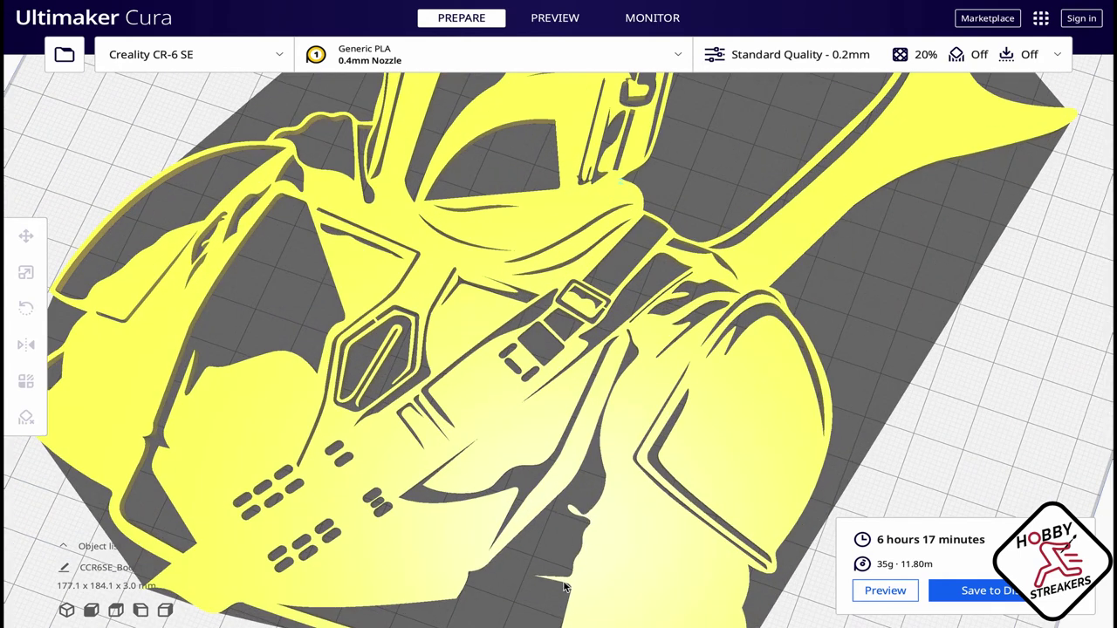
pyautogui.scroll(-5, 526, 476)
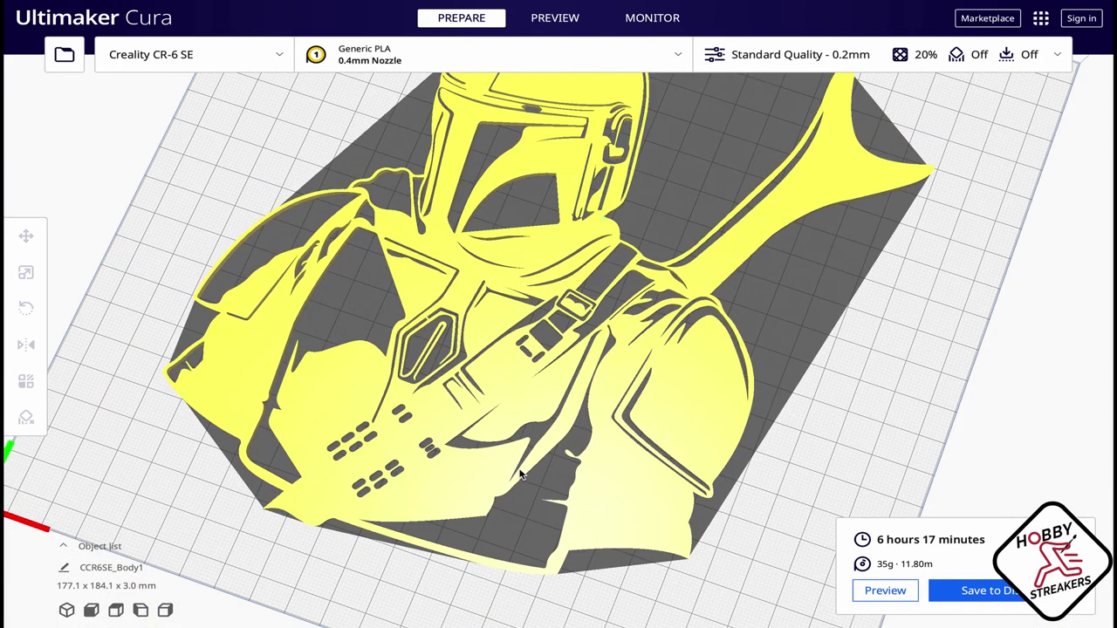
pyautogui.scroll(3, 480, 342)
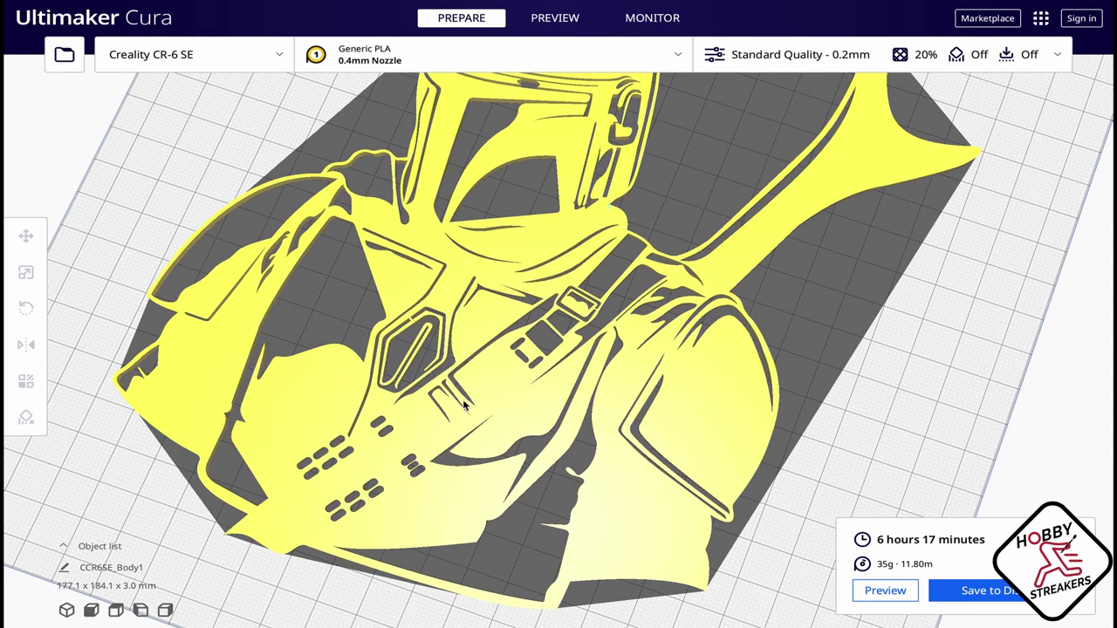
# Examine the collar, chest strap, buckle and shoulder areas of the sliced Mandalorian model up close for thin connections.
pyautogui.scroll(8, 591, 394)
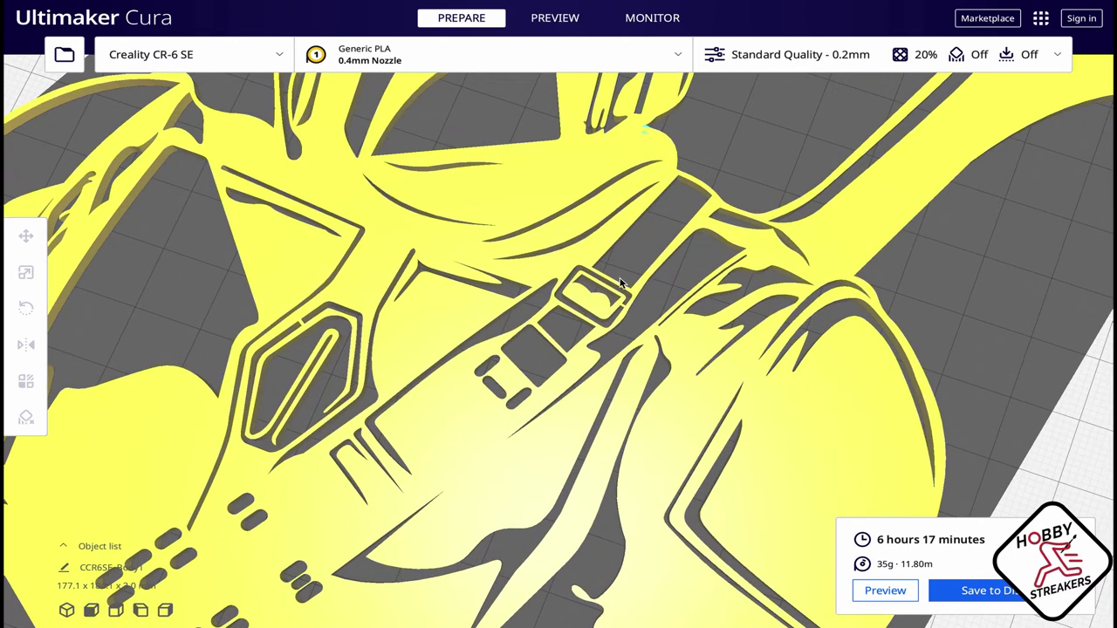
pyautogui.scroll(-1, 738, 249)
pyautogui.scroll(5, 656, 357)
pyautogui.scroll(-5, 656, 357)
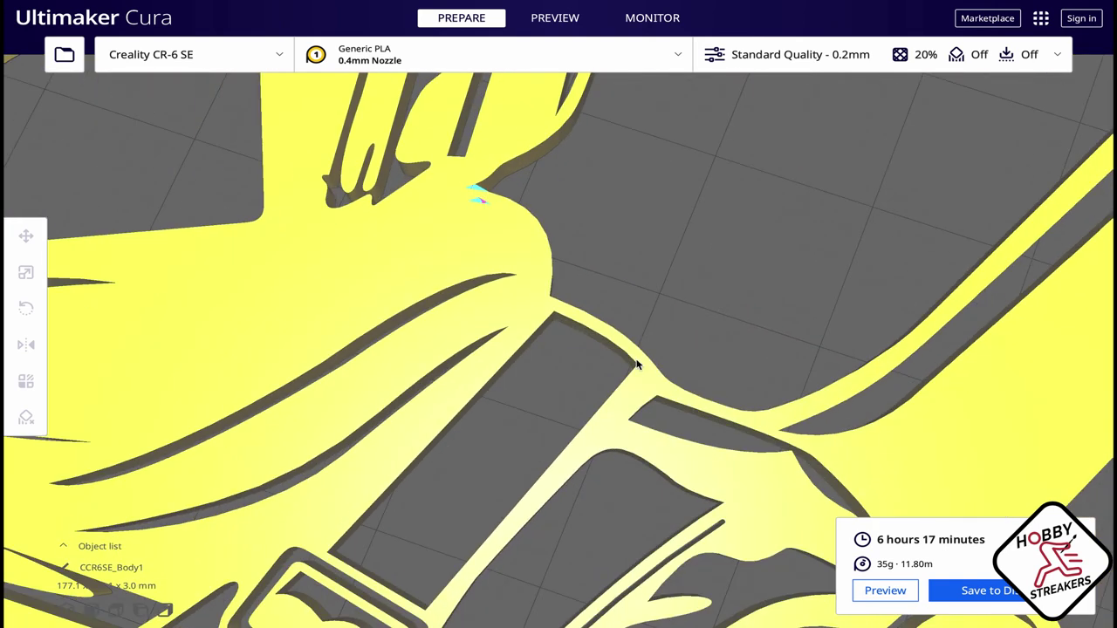
pyautogui.scroll(-1, 679, 267)
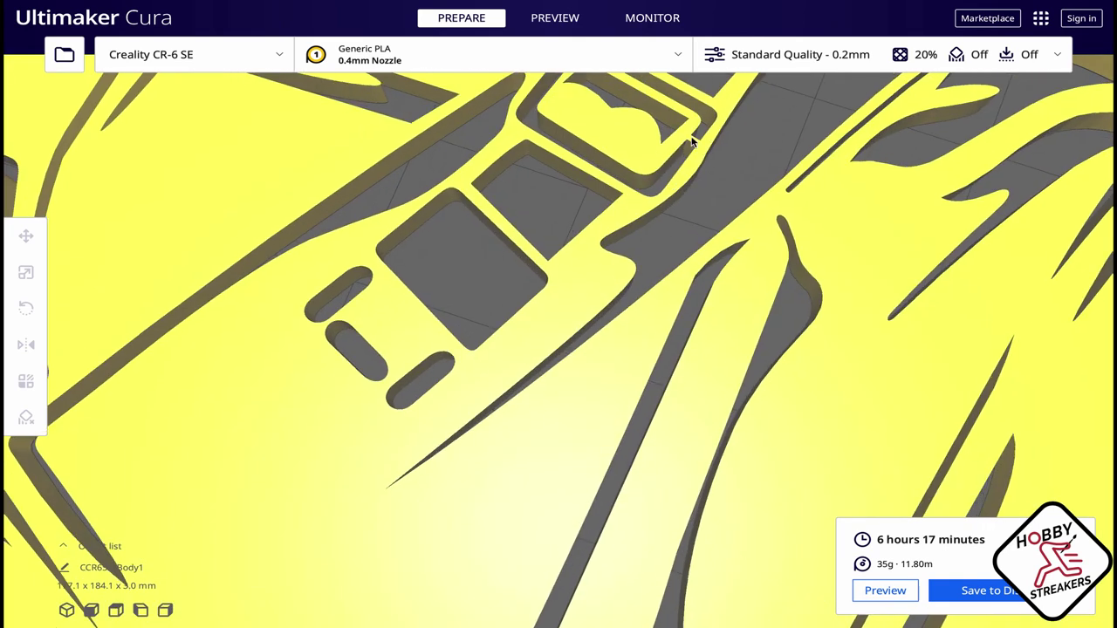
pyautogui.scroll(2, 698, 175)
pyautogui.scroll(-8, 696, 182)
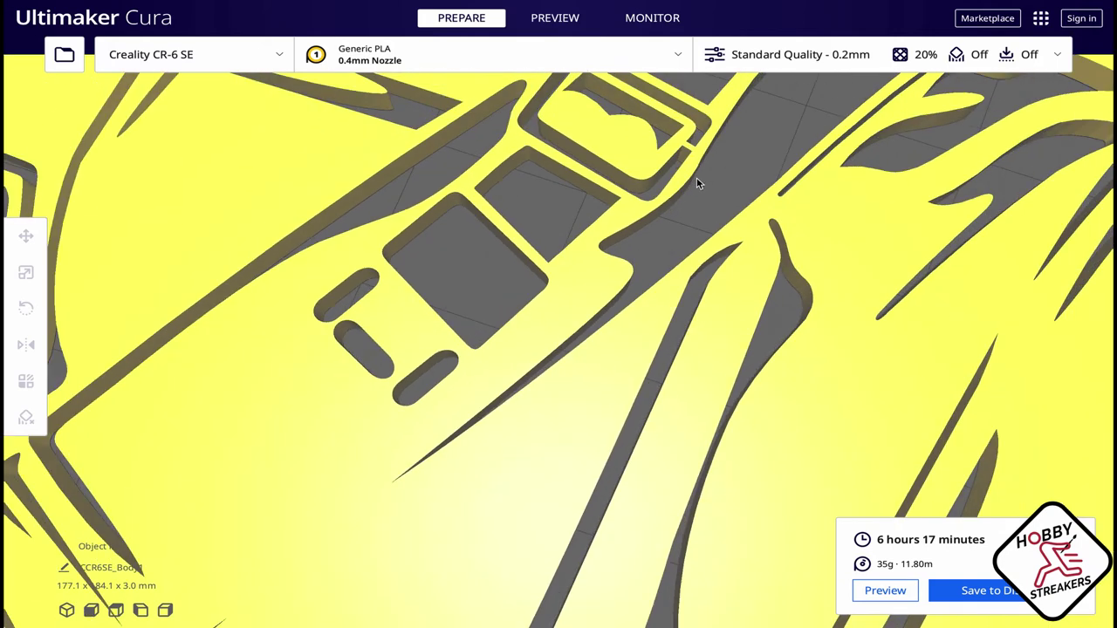
pyautogui.scroll(-6, 697, 182)
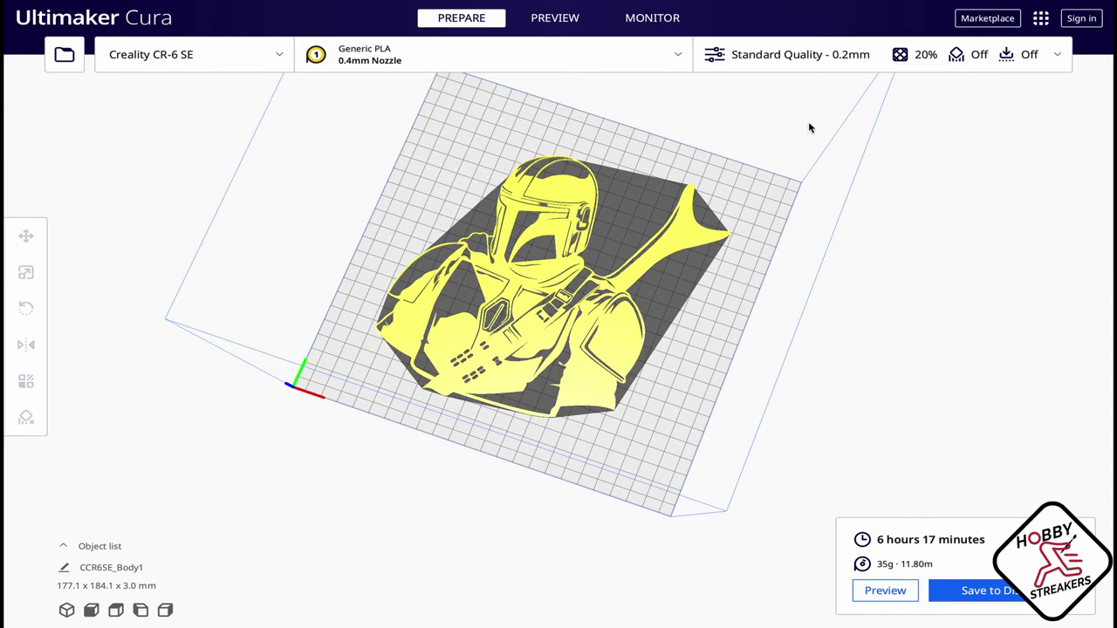
# Preview the Mandalorian's sliced layers from the top down to layer 1 and back up to layer 15.
pyautogui.click(545, 280)
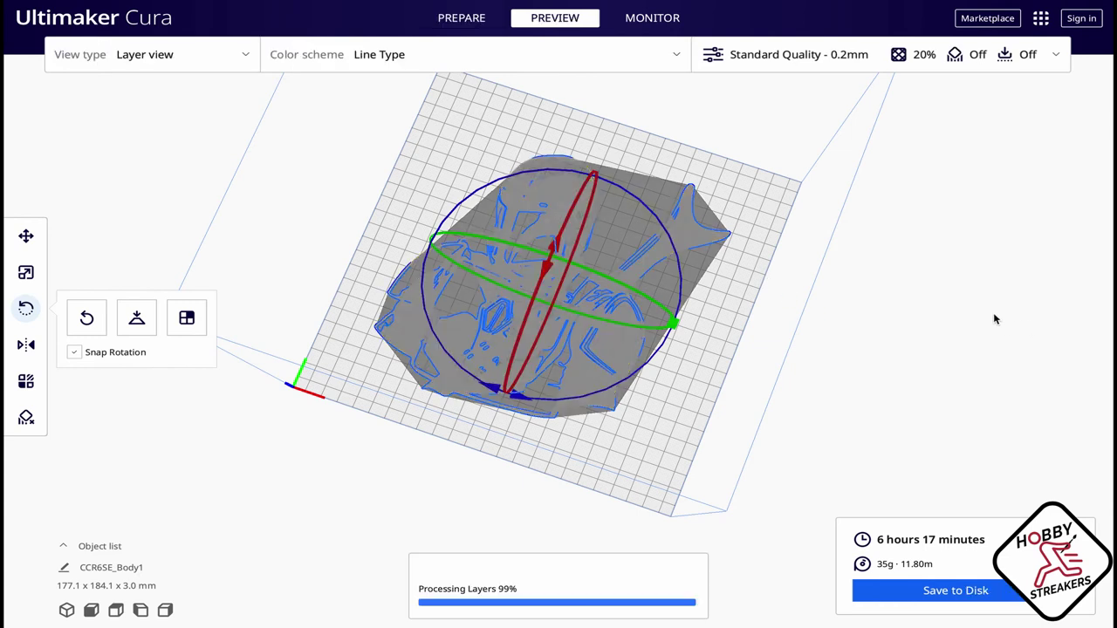
pyautogui.moveTo(1095, 150); pyautogui.dragTo(1105, 466)
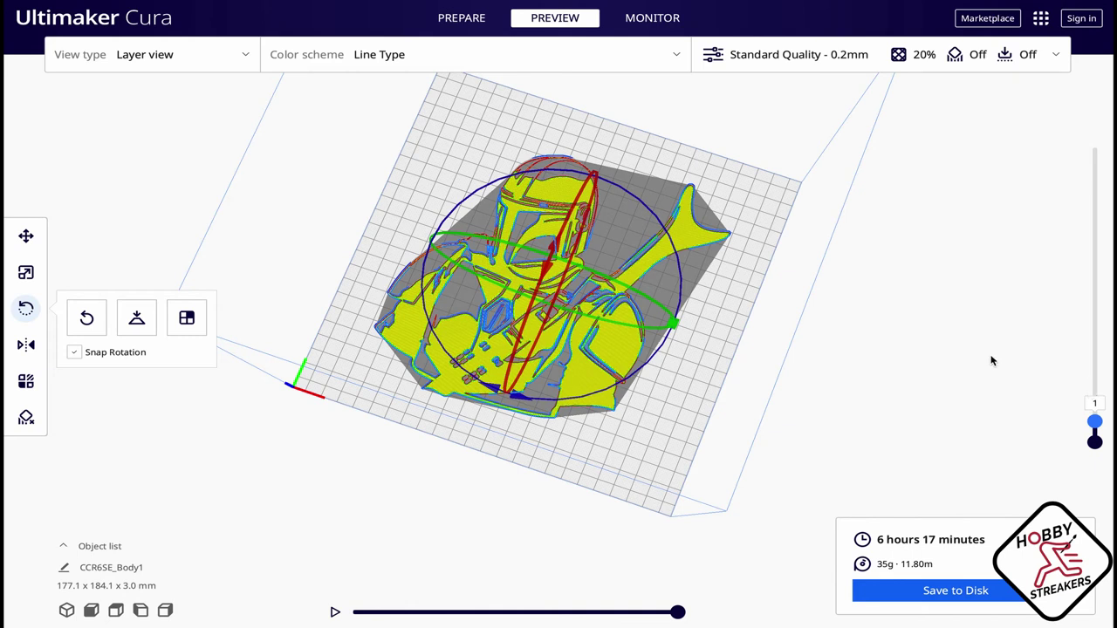
pyautogui.moveTo(1096, 423); pyautogui.dragTo(1111, 129)
pyautogui.moveTo(710, 324); pyautogui.dragTo(860, 356, button='right')
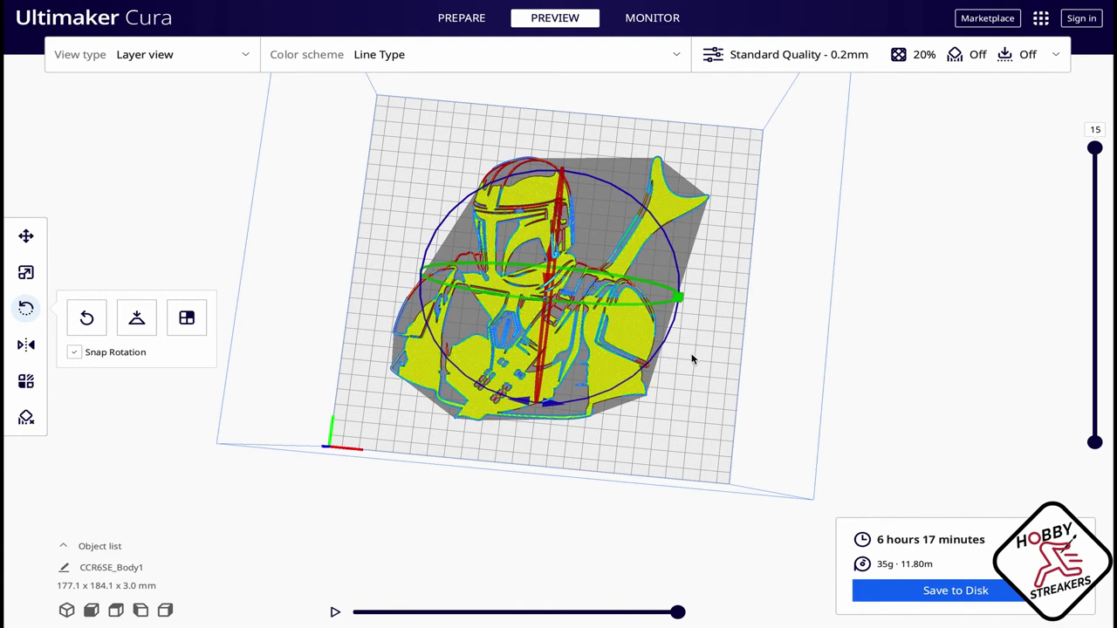
pyautogui.scroll(6, 691, 358)
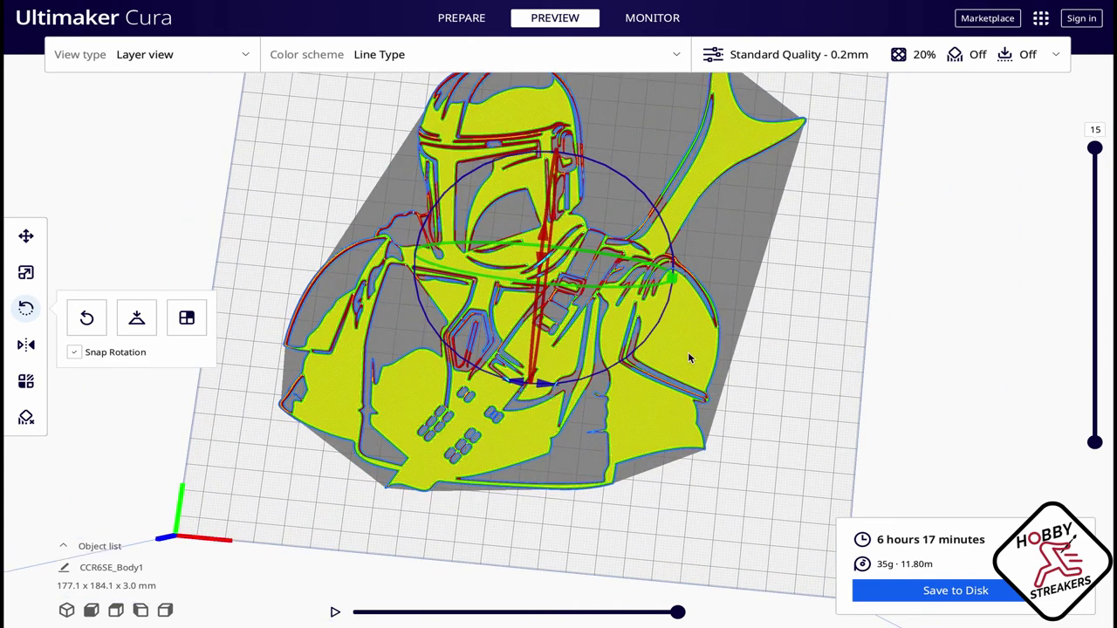
pyautogui.click(25, 308)
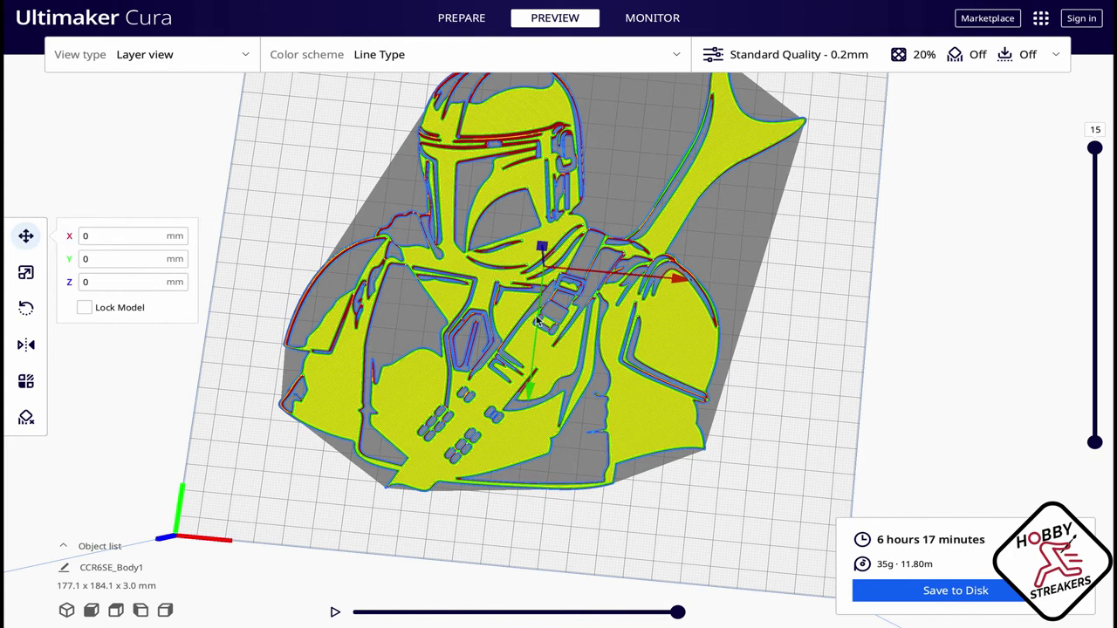
pyautogui.scroll(-5, 579, 352)
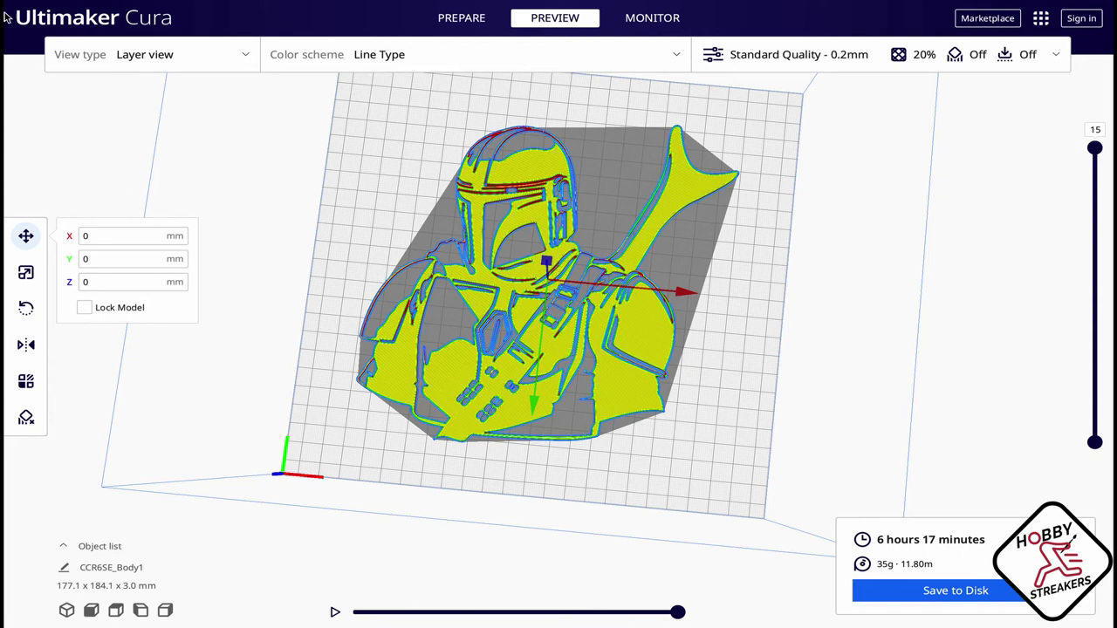
# Switch to Fusion 360 and clear the Mandalorian body and sketch, undoing back to an empty design.
pyautogui.moveTo(1, 1)
pyautogui.click(419, 50)
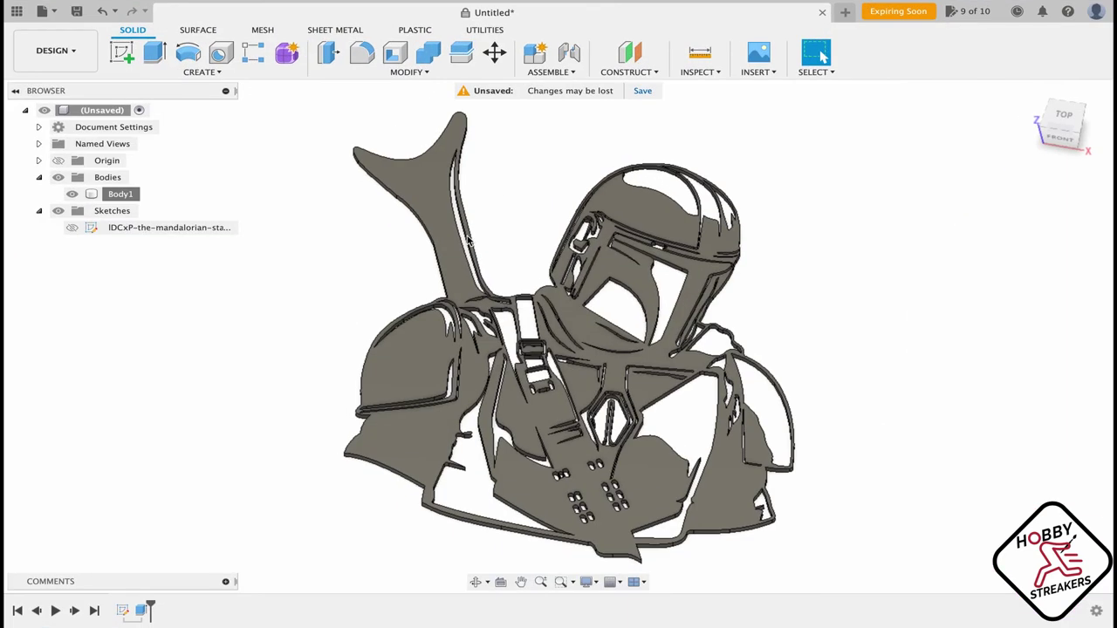
pyautogui.press('Delete')
pyautogui.press('super+z')
pyautogui.press('super+z')
pyautogui.press('super+z')
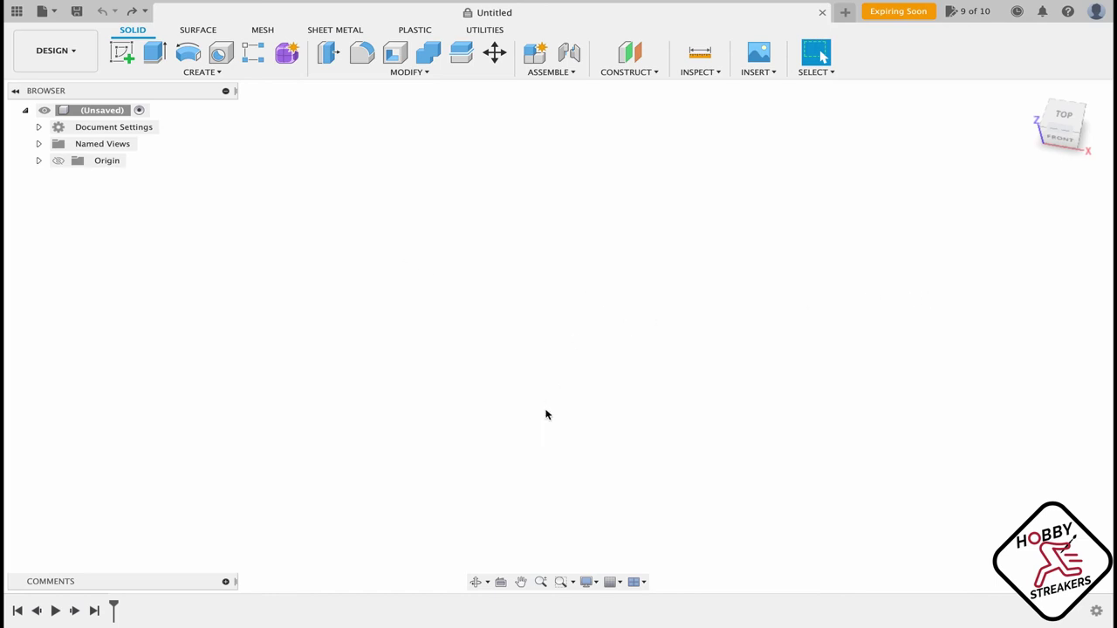
# Insert 8ycG3WR-shark-vector.svg from the computer's Downloads folder onto the horizontal origin plane.
pyautogui.click(772, 73)
pyautogui.click(781, 132)
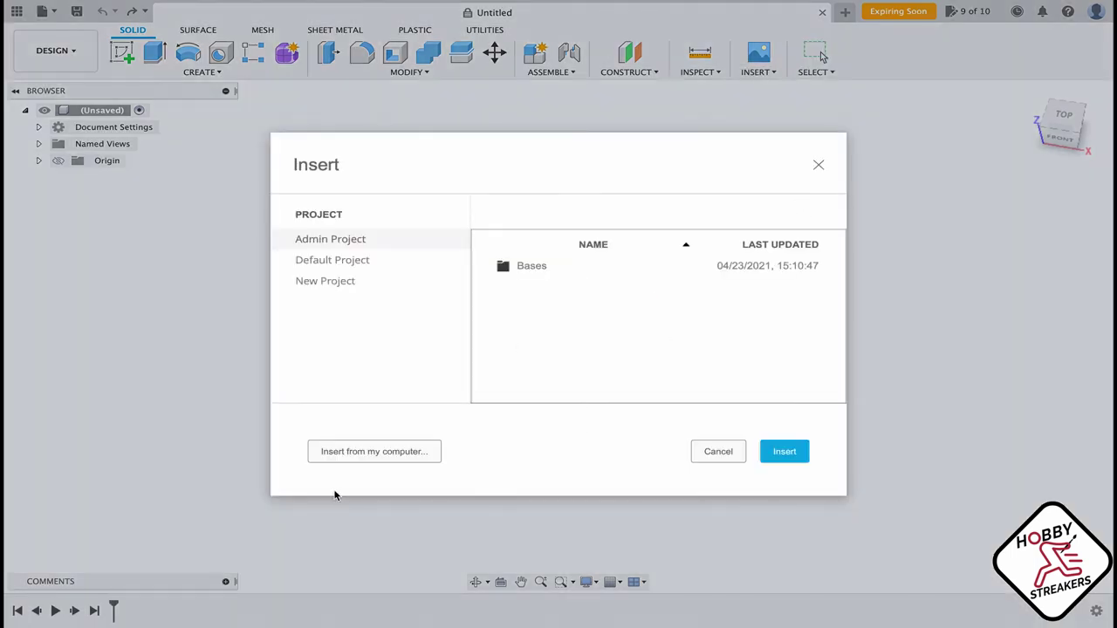
pyautogui.click(364, 452)
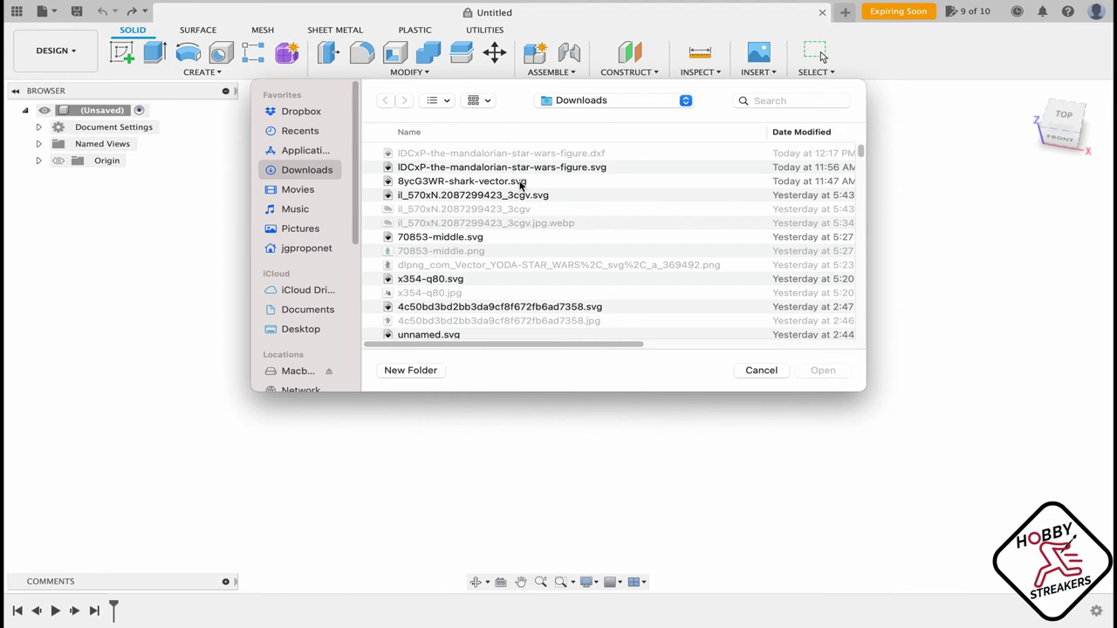
pyautogui.click(525, 181)
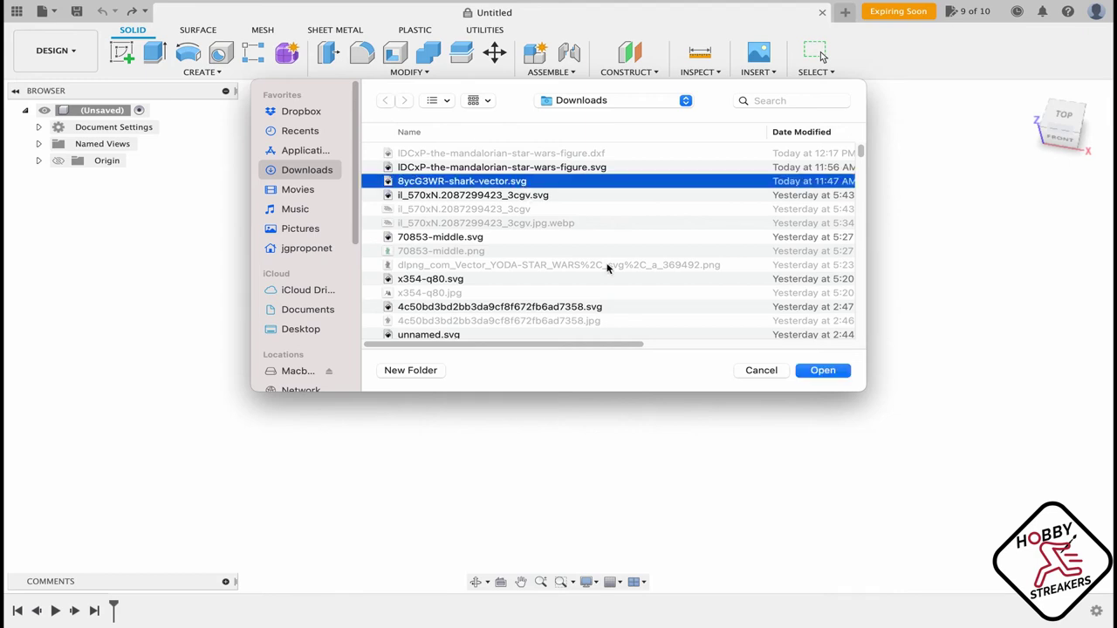
pyautogui.click(818, 372)
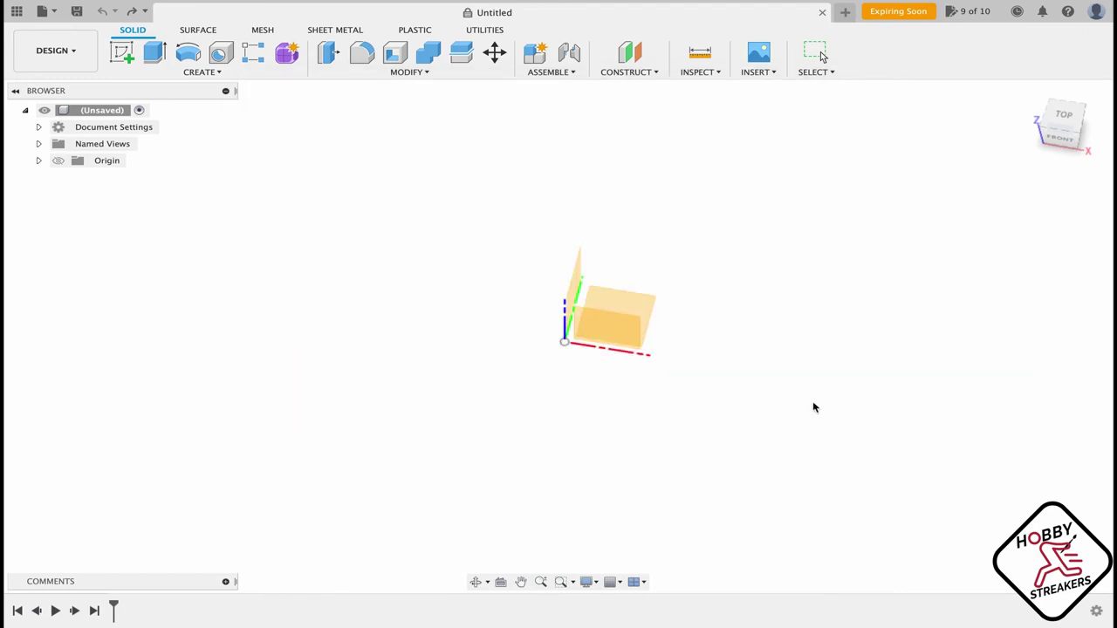
pyautogui.click(634, 309)
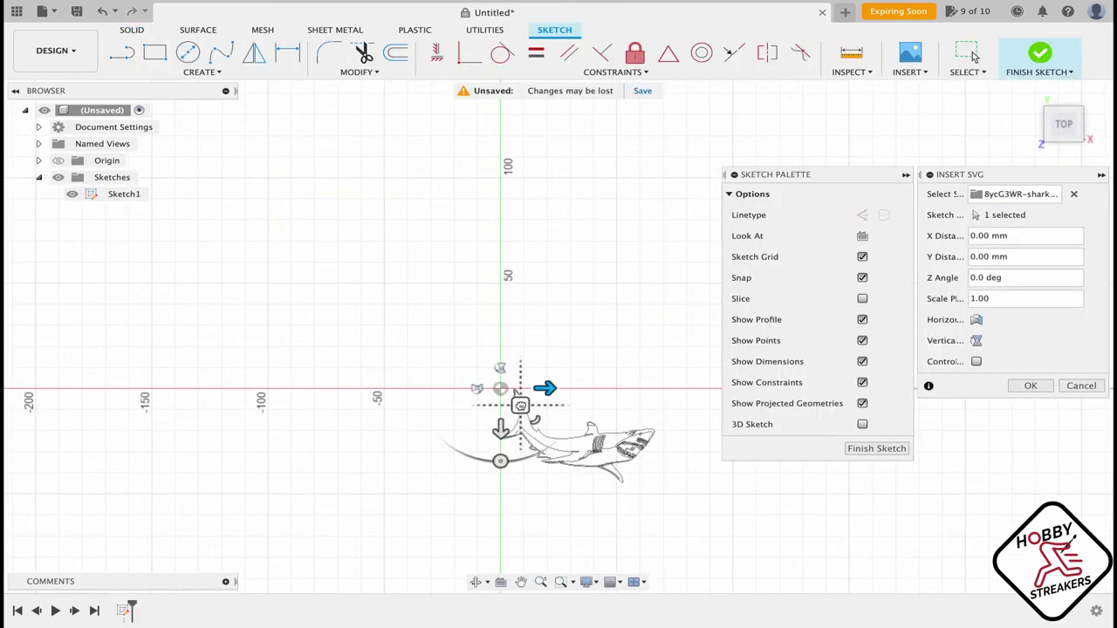
# Scale the inserted shark SVG by about 3.463, shift it across the origin, and finish the sketch.
pyautogui.moveTo(521, 405); pyautogui.dragTo(521, 382)
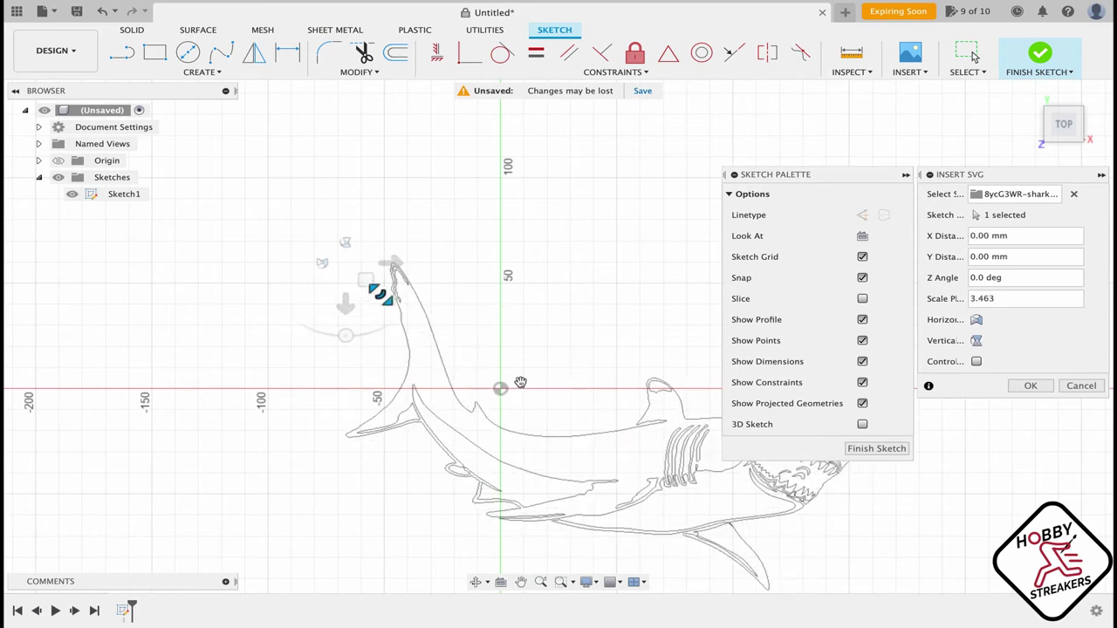
pyautogui.moveTo(379, 294); pyautogui.dragTo(294, 231)
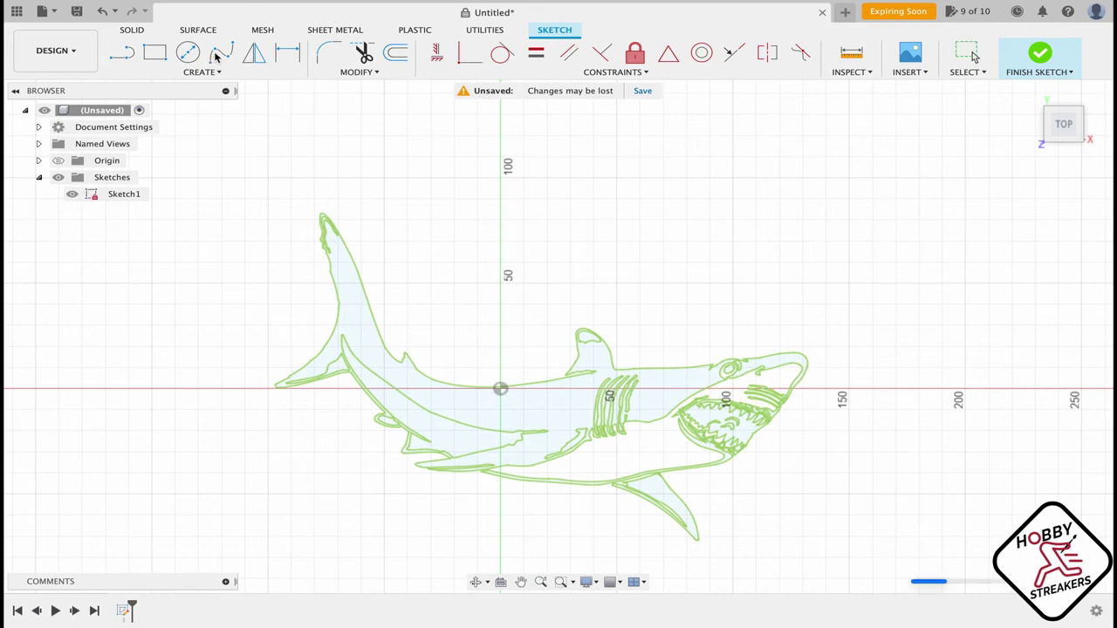
pyautogui.press('Escape')
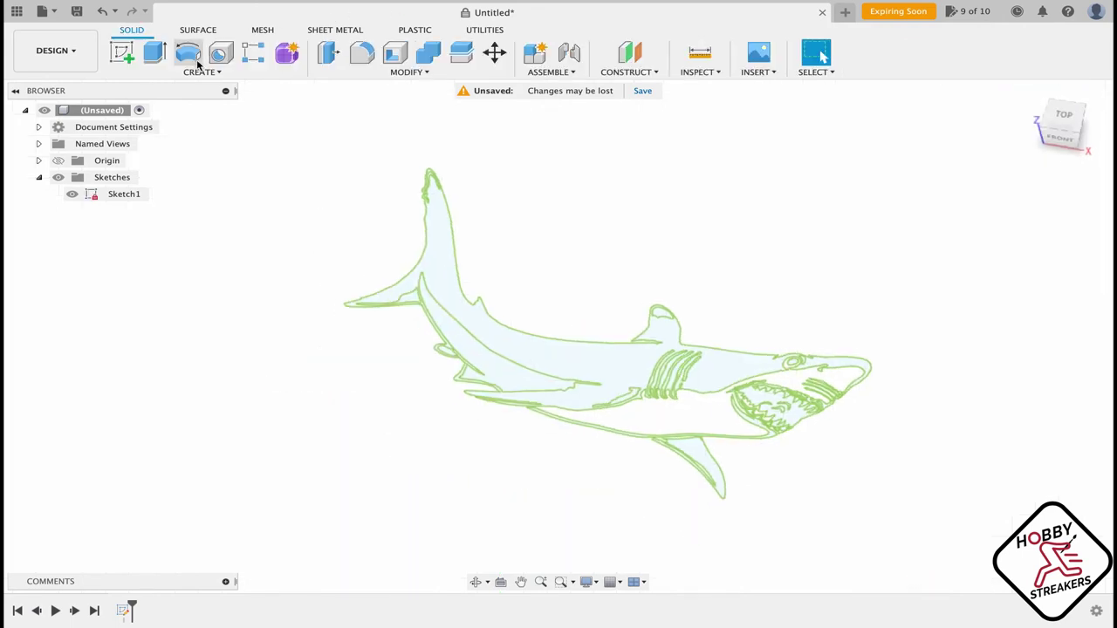
# Extrude the shark's main body profile 3 mm as a new body.
pyautogui.click(154, 52)
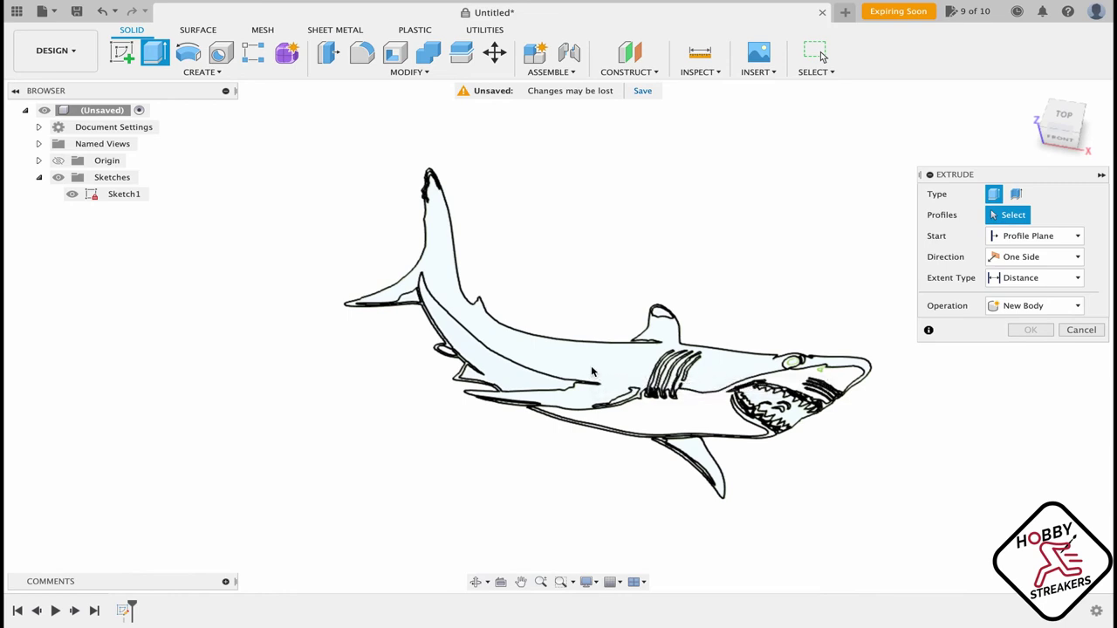
pyautogui.click(592, 372)
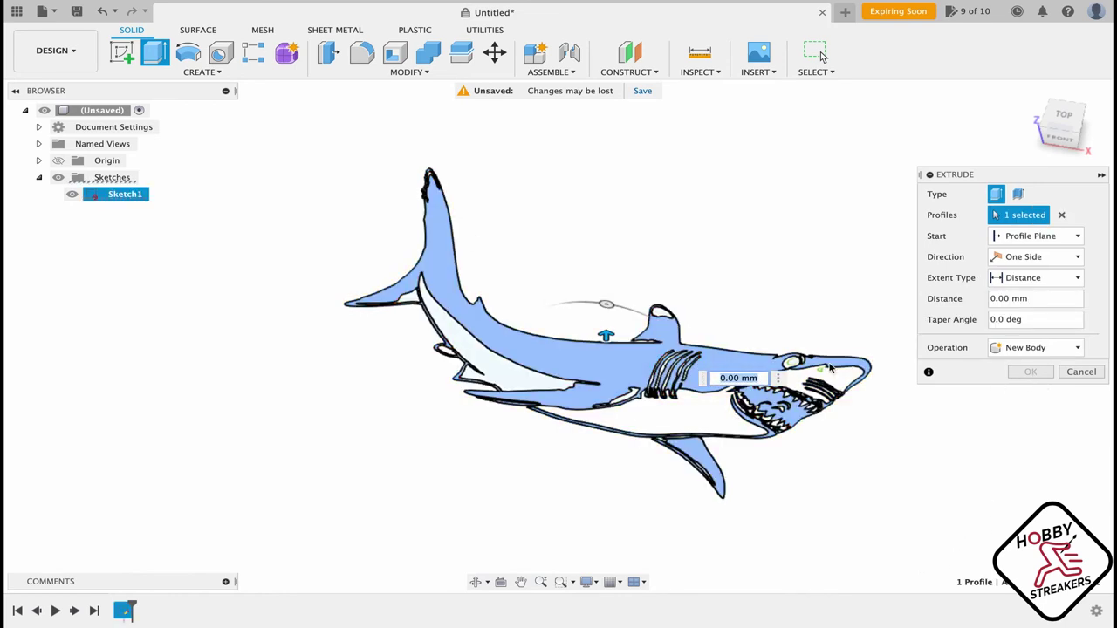
pyautogui.write('3')
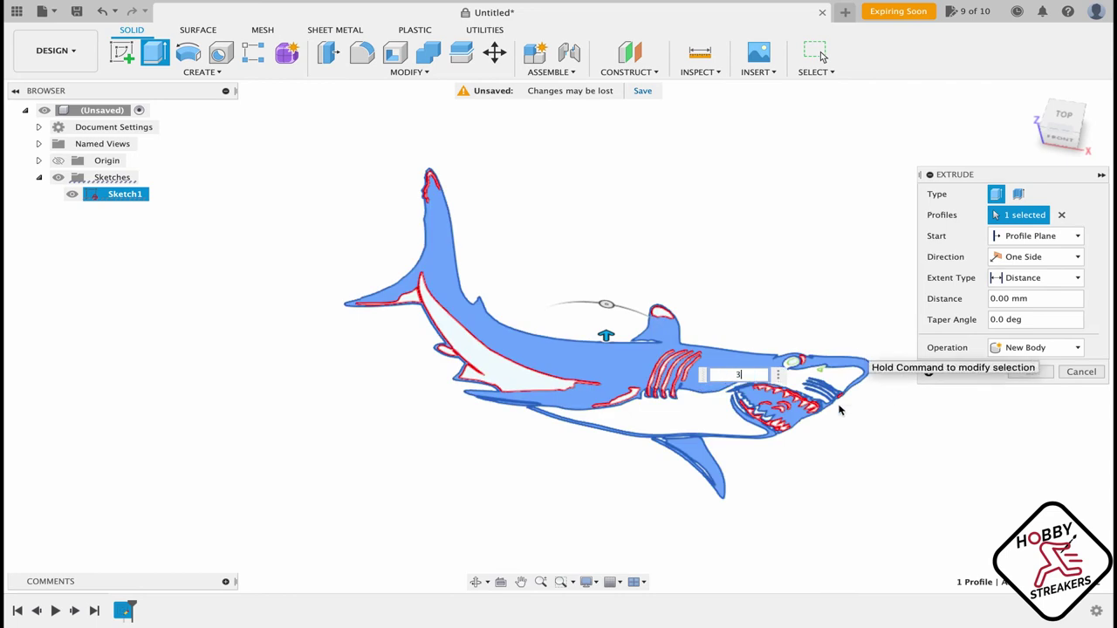
pyautogui.press('Return')
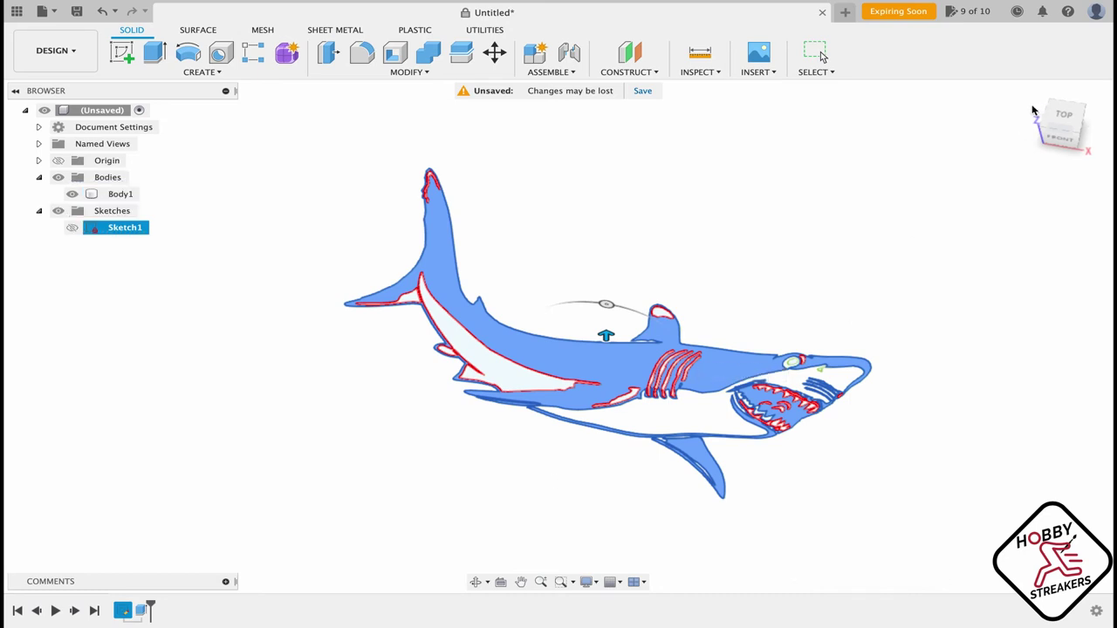
pyautogui.press('Escape')
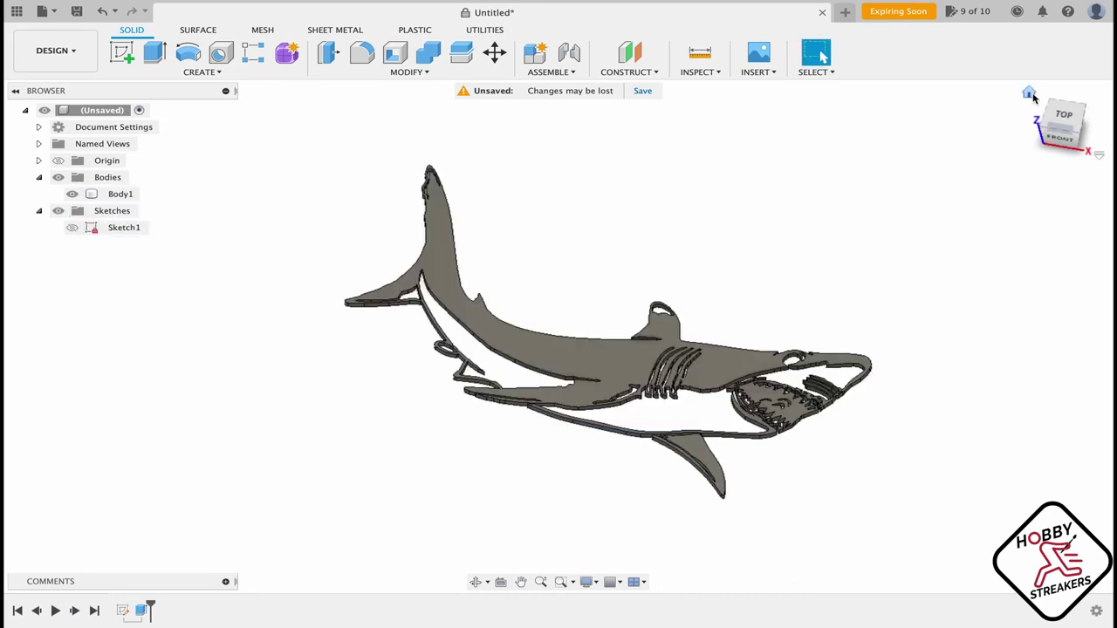
# Examine the extruded shark from above, checking the narrow connection between the lower fin and the belly line.
pyautogui.click(1029, 98)
pyautogui.click(558, 336)
pyautogui.moveTo(559, 336)
pyautogui.keyDown('shift'); pyautogui.mouseDown(button='middle')
pyautogui.moveTo(550, 454)
pyautogui.moveTo(556, 461)
pyautogui.moveTo(636, 417)
pyautogui.moveTo(629, 424)
pyautogui.mouseUp(button='middle'); pyautogui.keyUp('shift')
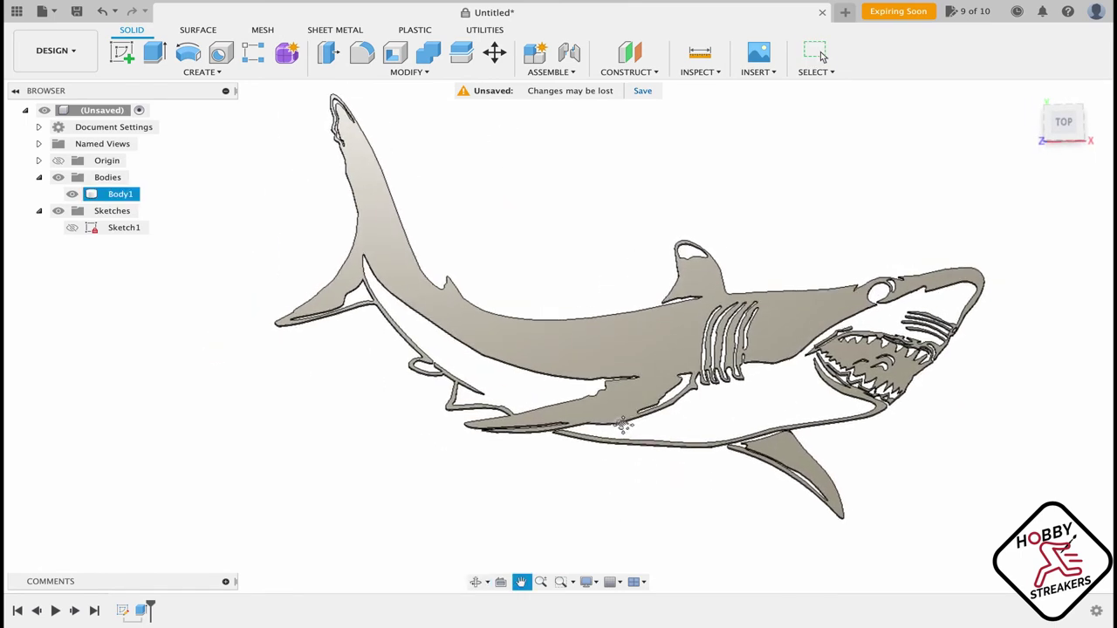
pyautogui.click(1002, 425)
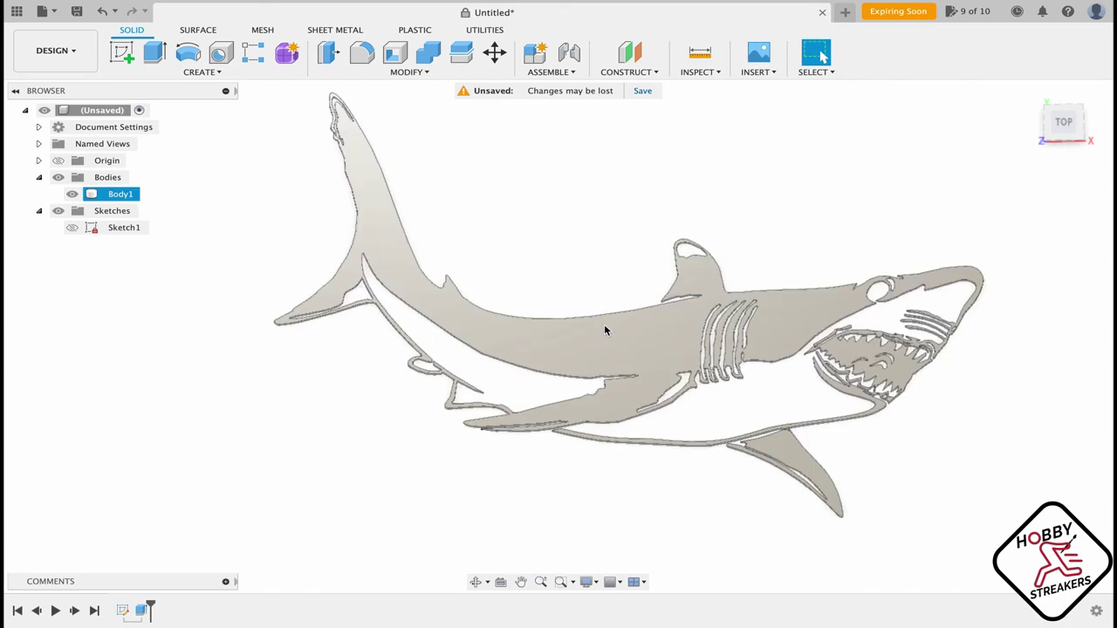
pyautogui.moveTo(556, 227)
pyautogui.keyDown('shift'); pyautogui.mouseDown(button='middle')
pyautogui.moveTo(551, 238)
pyautogui.moveTo(564, 225)
pyautogui.mouseUp(button='middle'); pyautogui.keyUp('shift')
pyautogui.scroll(10, 812, 410)
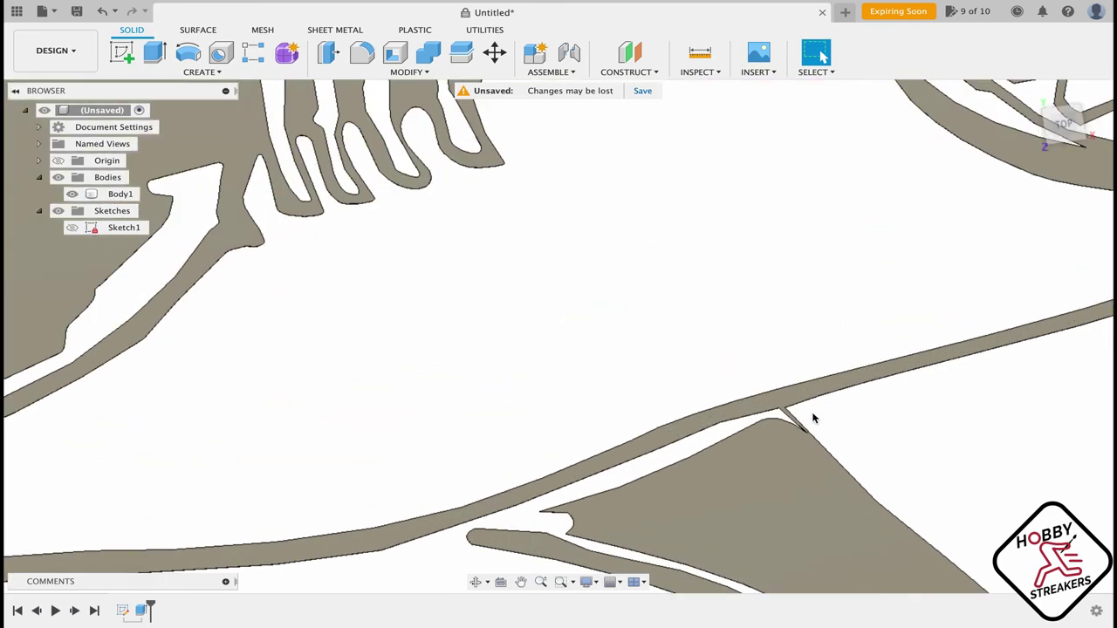
pyautogui.scroll(-3, 812, 417)
pyautogui.scroll(2, 811, 417)
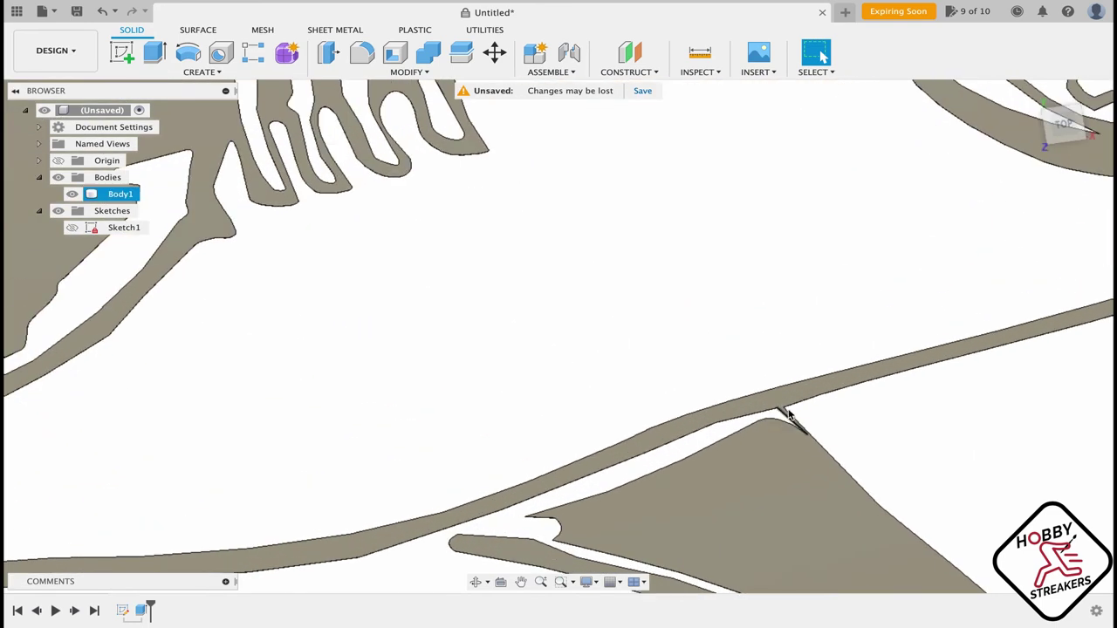
pyautogui.scroll(-5, 786, 408)
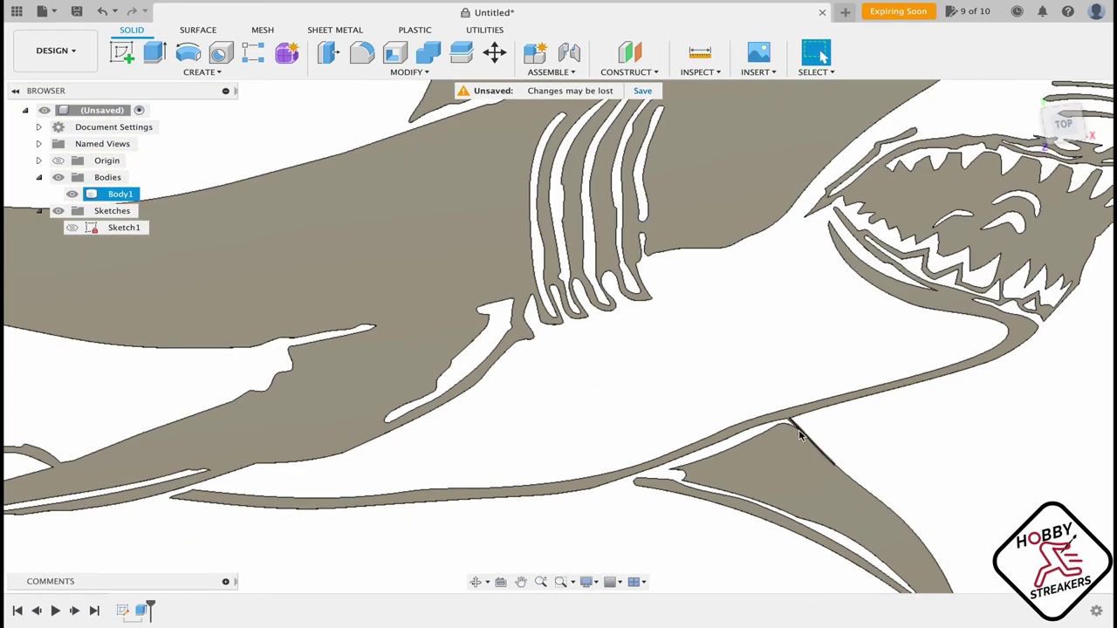
pyautogui.scroll(-5, 742, 482)
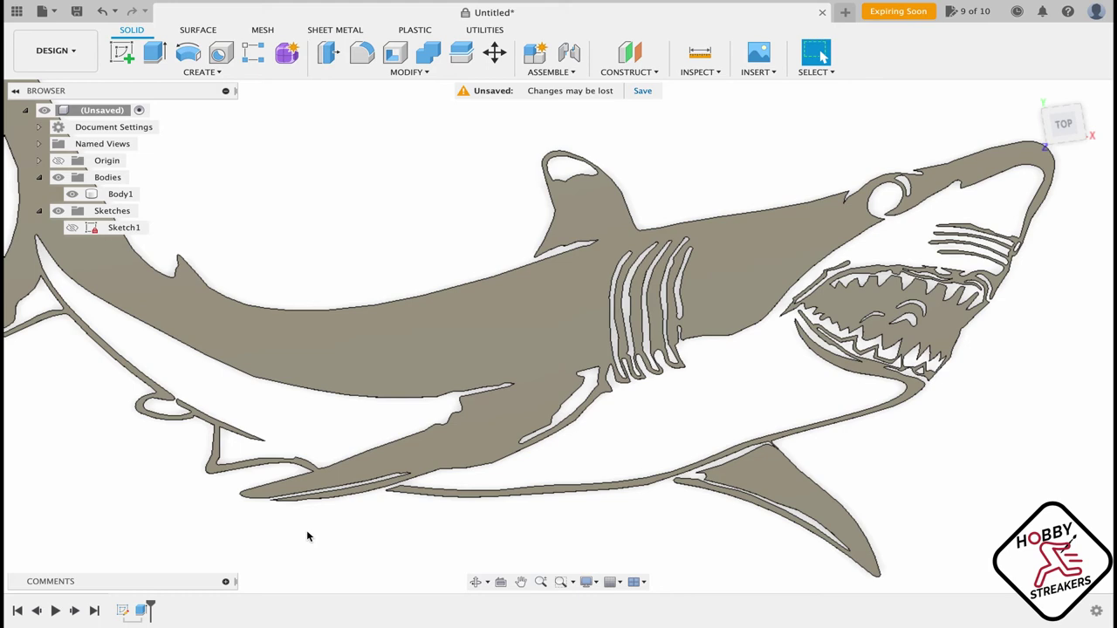
# Reopen the shark's sketch and draw a short line bridging the belly line's lower edge and the lower fin's upper edge.
pyautogui.click(121, 610)
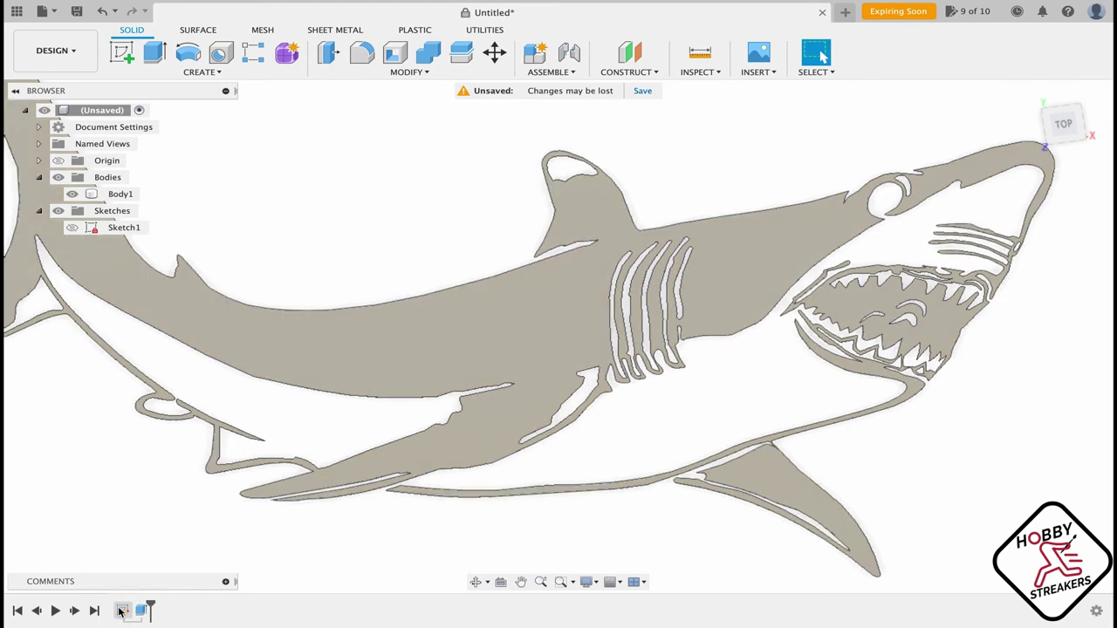
pyautogui.rightClick(168, 526)
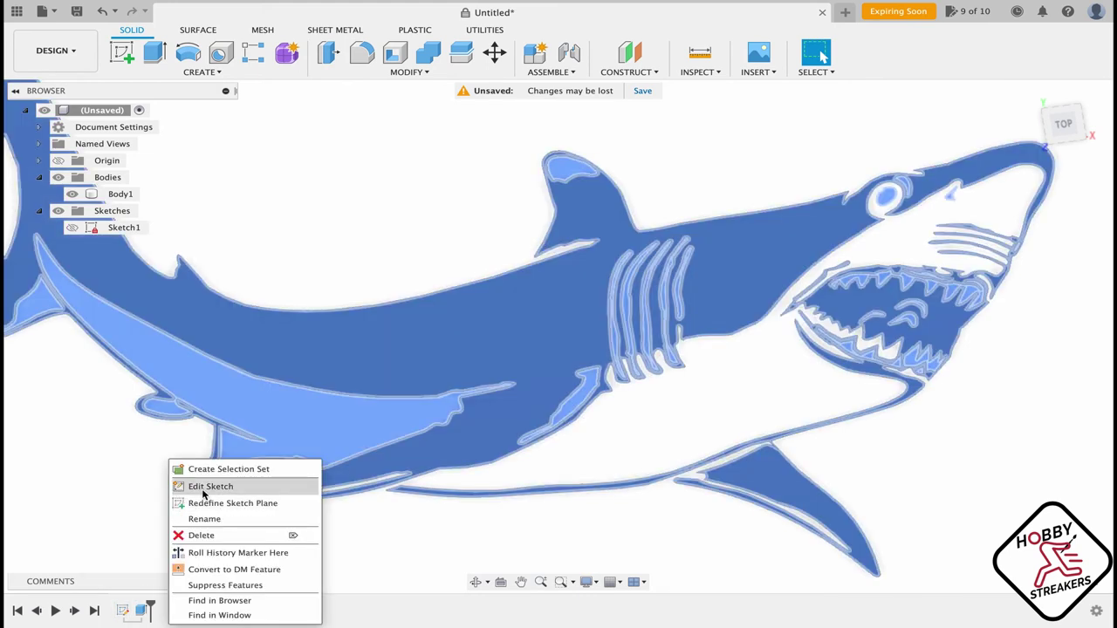
pyautogui.click(199, 487)
pyautogui.scroll(10, 756, 475)
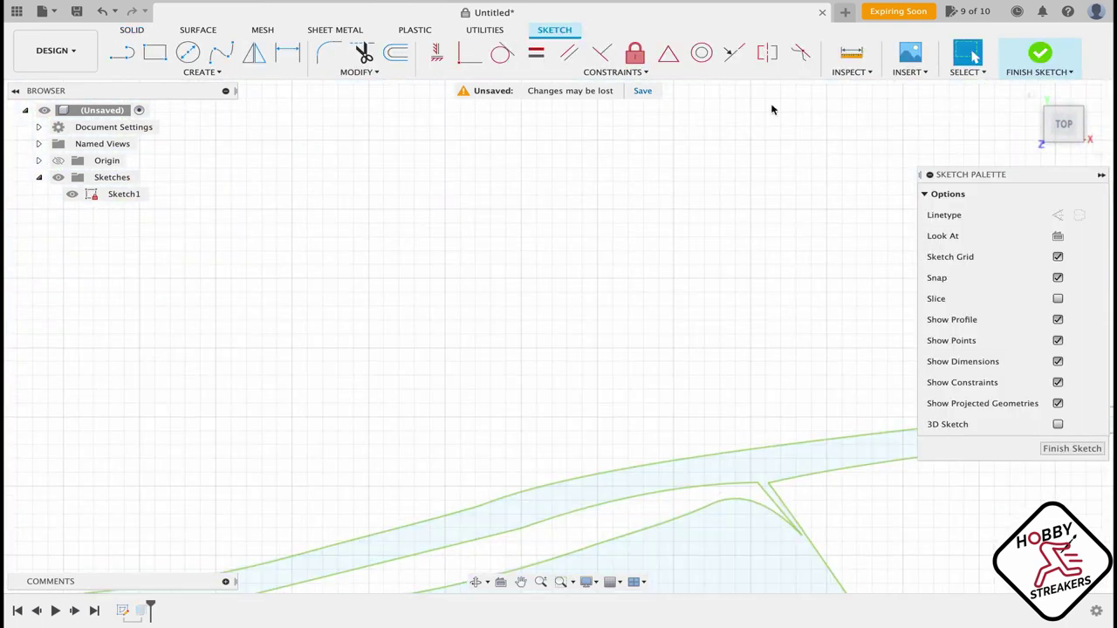
pyautogui.click(123, 52)
pyautogui.click(711, 505)
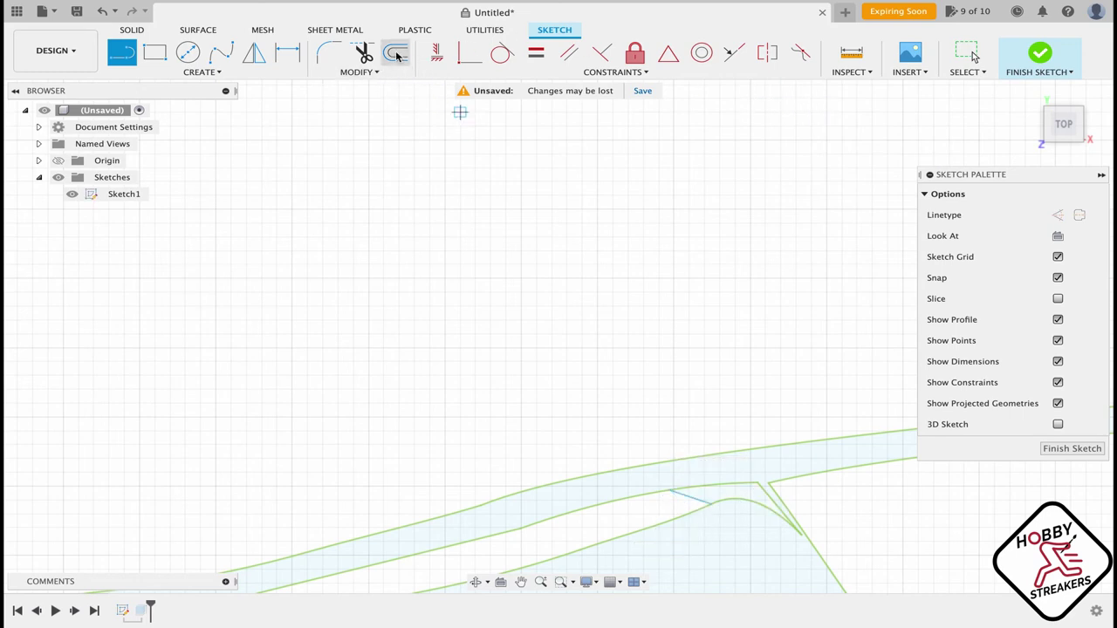
# Trim the three curve sections around the narrow gap beside the bridging line to widen the fin connection, and finish the sketch.
pyautogui.click(363, 52)
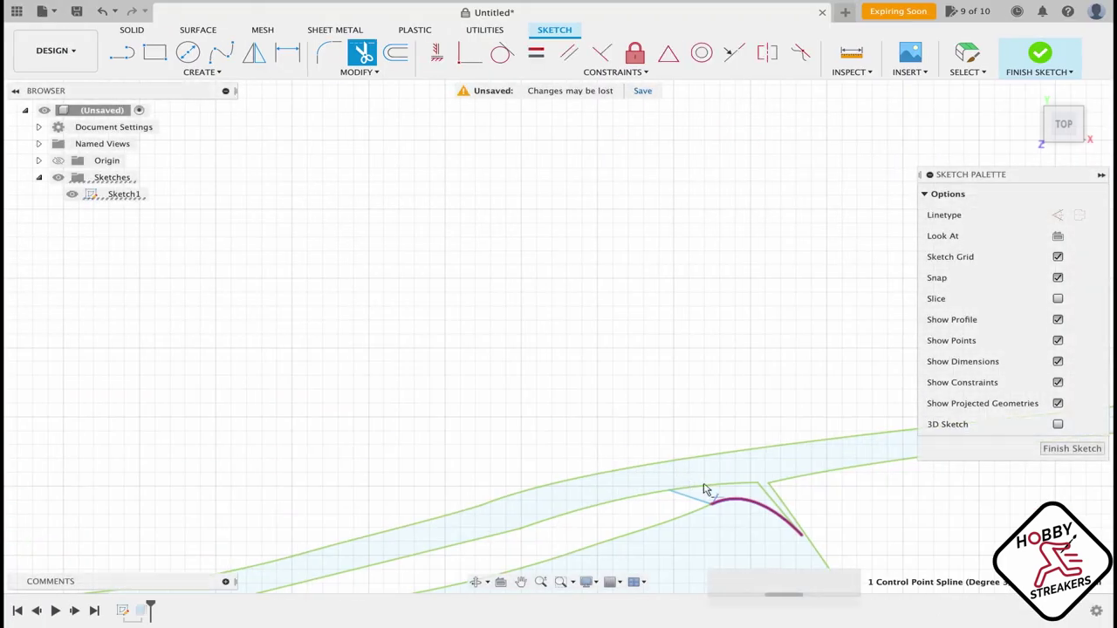
pyautogui.click(714, 493)
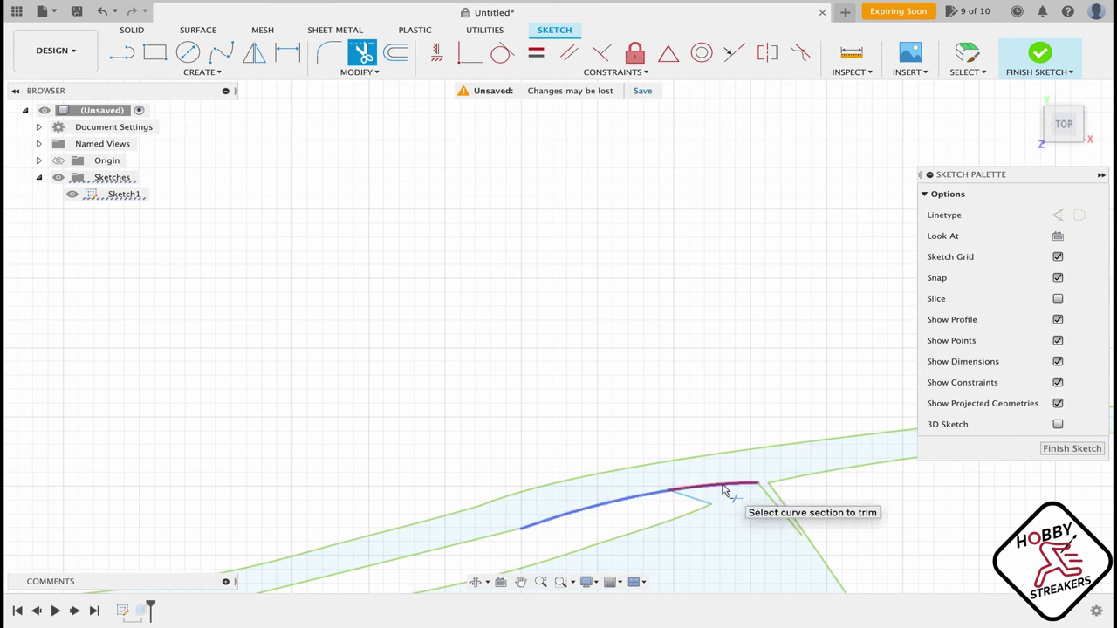
pyautogui.click(723, 491)
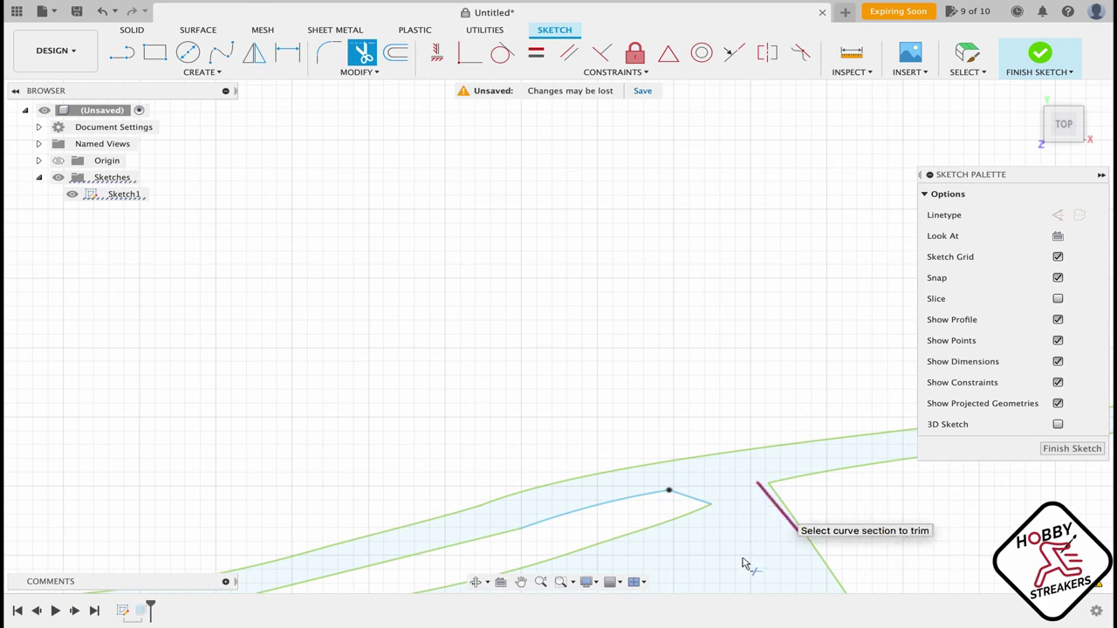
pyautogui.click(773, 497)
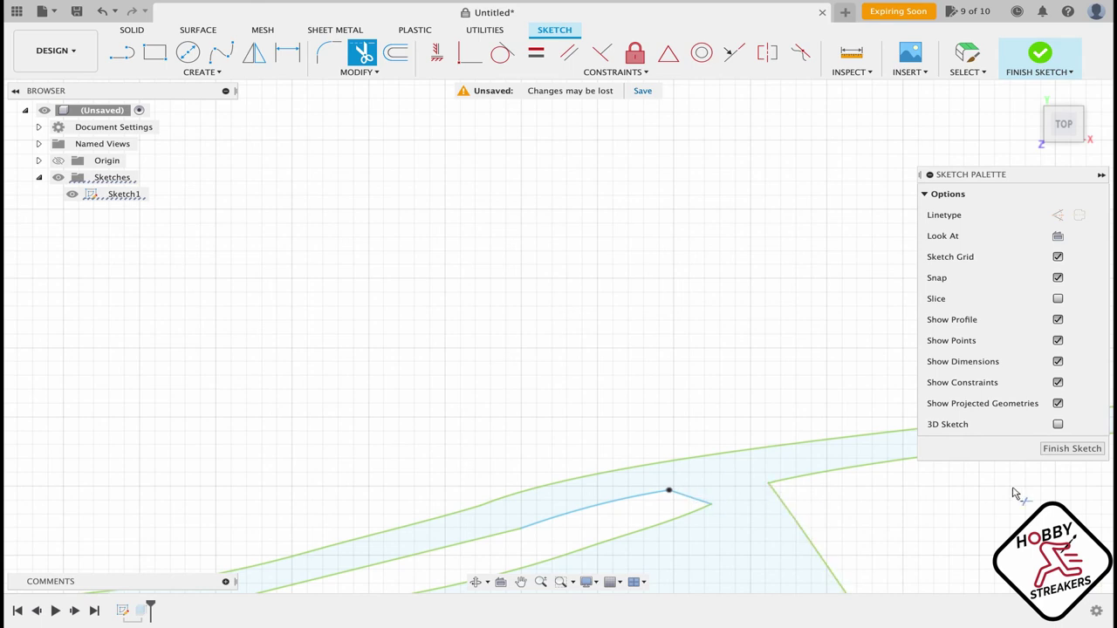
pyautogui.click(1072, 448)
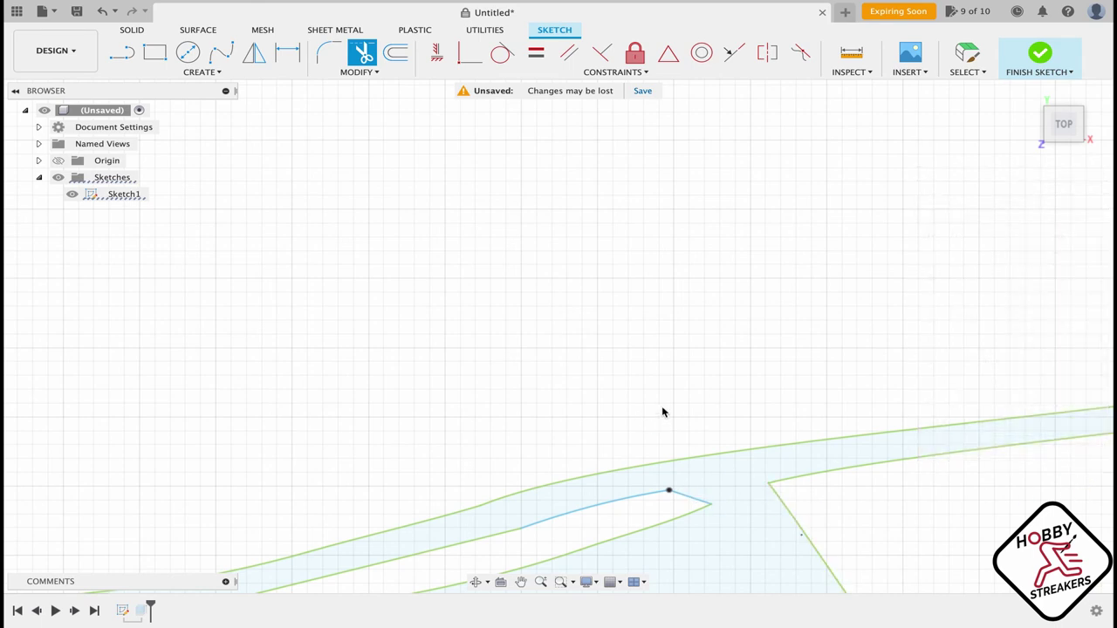
pyautogui.press('Escape')
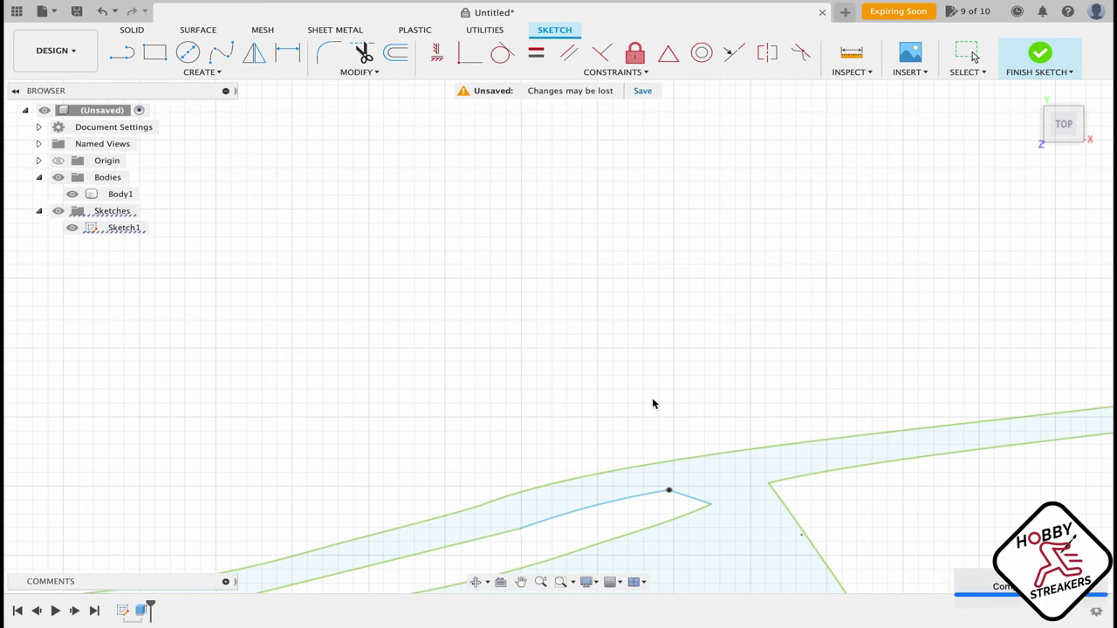
# Examine the updated shark body from above, checking the lower fin connection, the mouth and the overall outline.
pyautogui.scroll(-5, 652, 403)
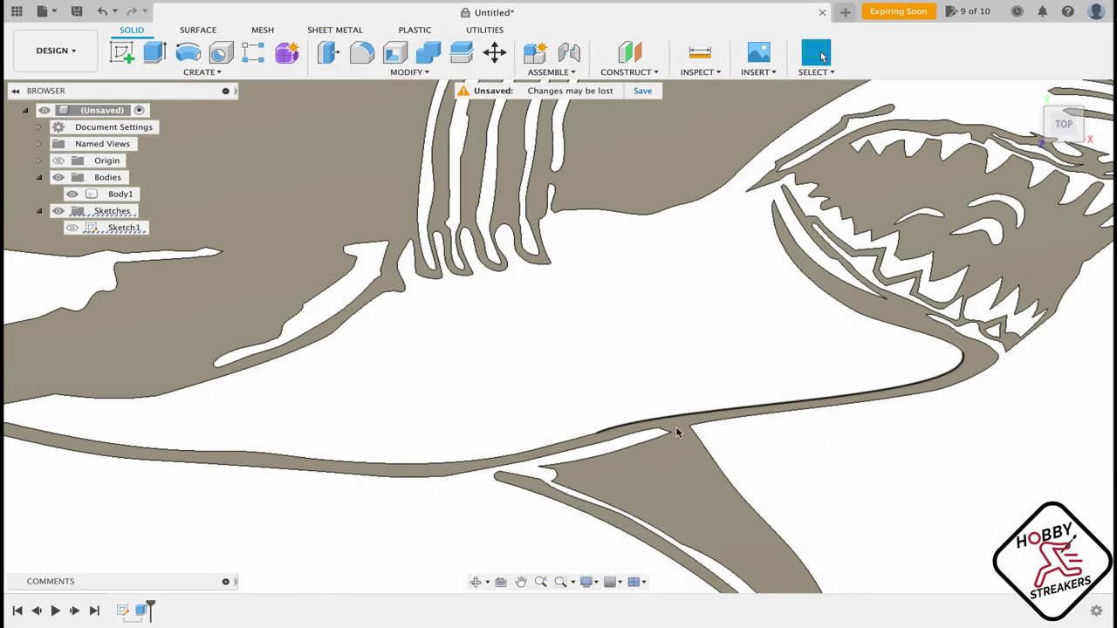
pyautogui.click(659, 427)
pyautogui.scroll(-5, 677, 428)
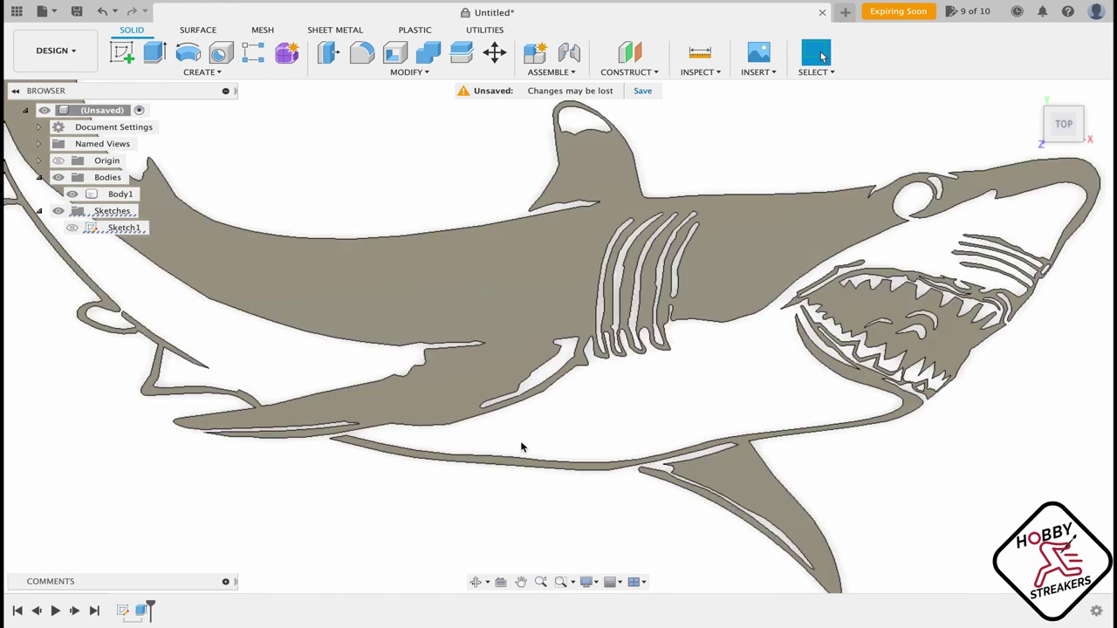
pyautogui.scroll(-2, 630, 419)
pyautogui.scroll(3, 880, 327)
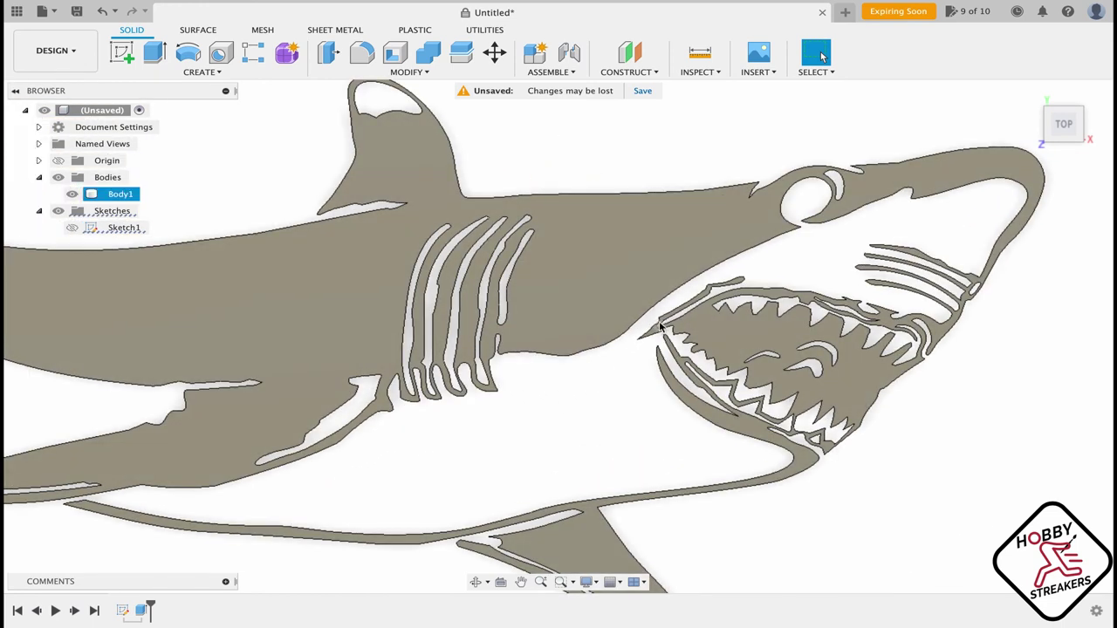
pyautogui.scroll(-3, 673, 439)
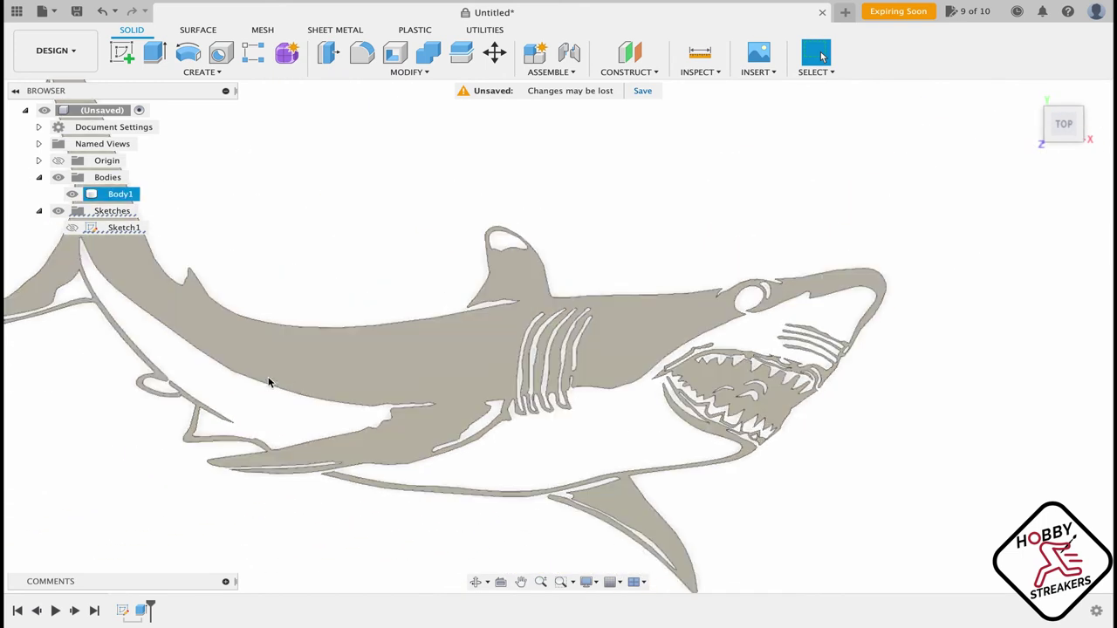
pyautogui.scroll(-3, 273, 384)
pyautogui.scroll(2, 289, 384)
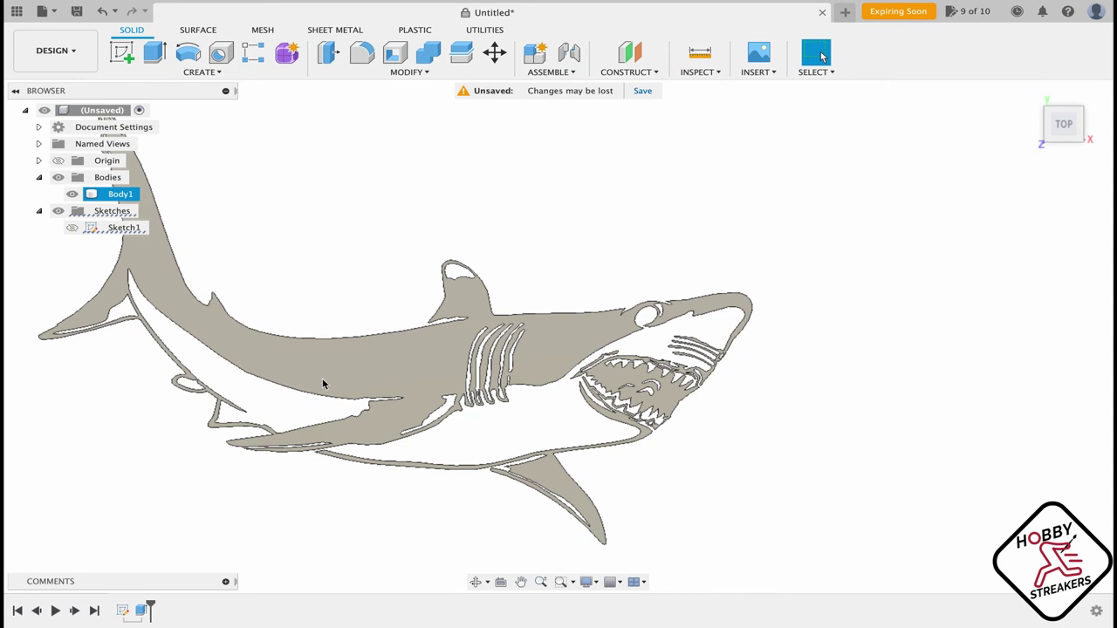
pyautogui.moveTo(323, 384); pyautogui.dragTo(489, 391, button='middle')
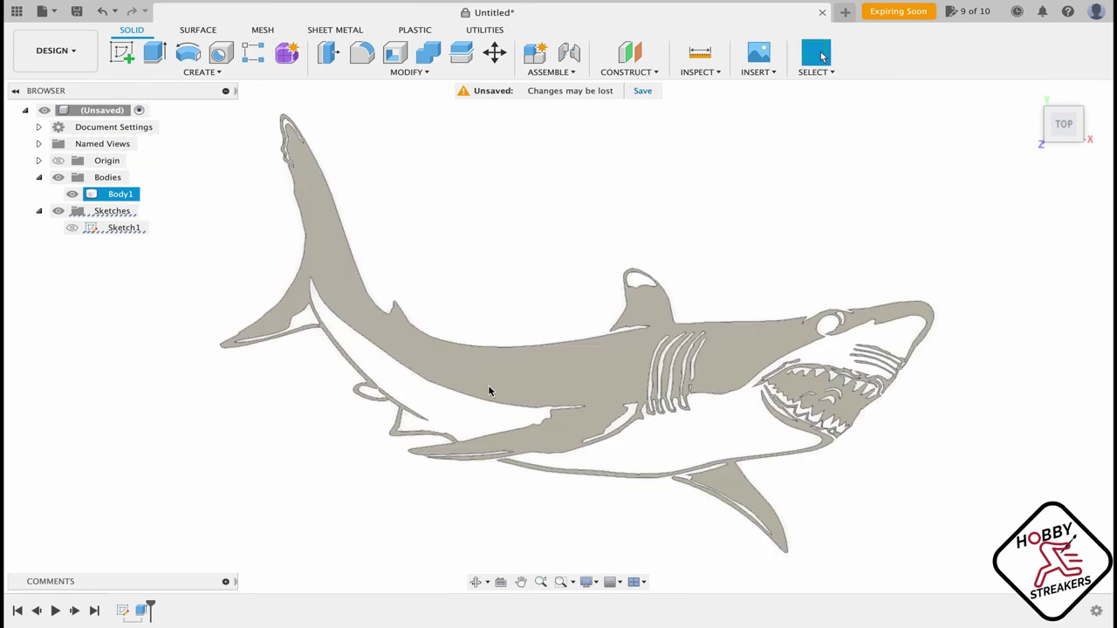
pyautogui.scroll(-2, 487, 384)
pyautogui.scroll(3, 485, 381)
pyautogui.scroll(-1, 485, 381)
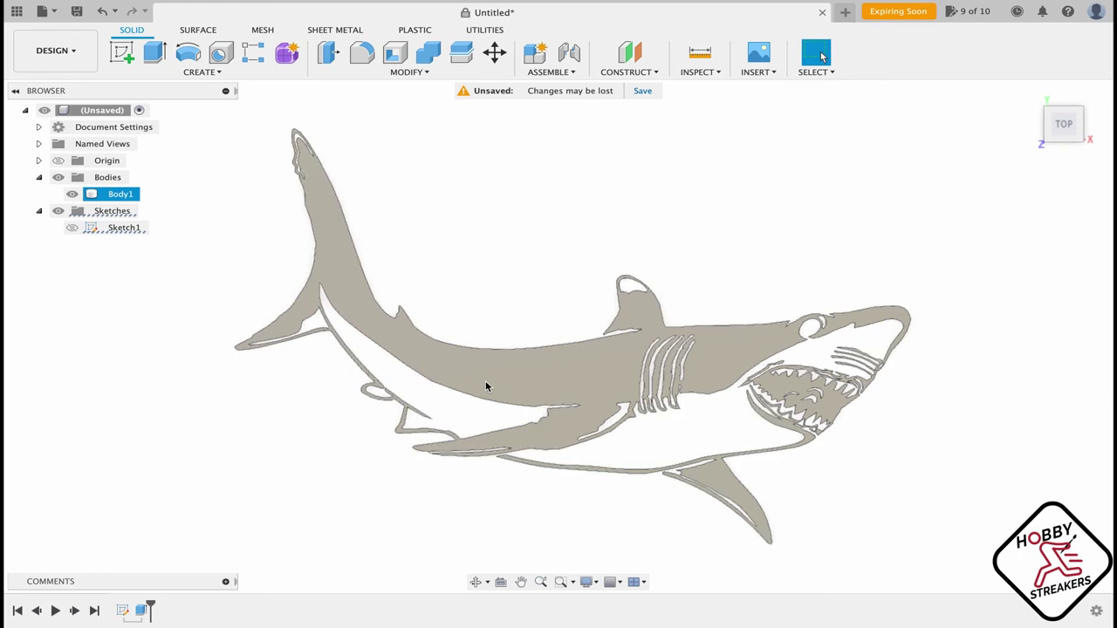
pyautogui.click(595, 325)
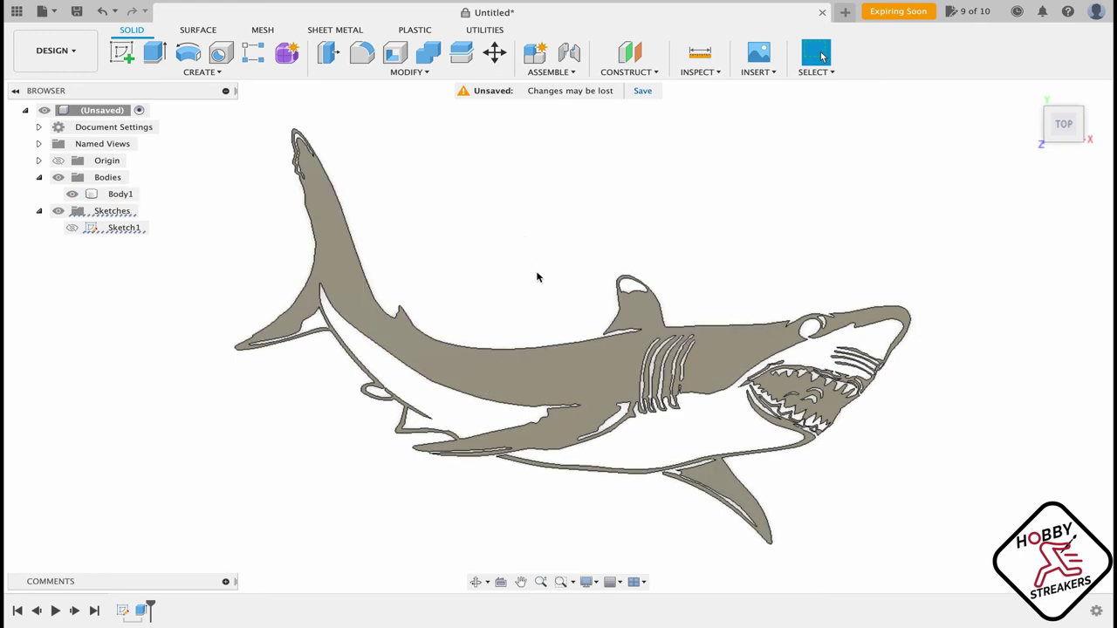
pyautogui.keyDown('shift'); pyautogui.moveTo(750, 414); pyautogui.dragTo(707, 375, button='middle'); pyautogui.keyUp('shift')
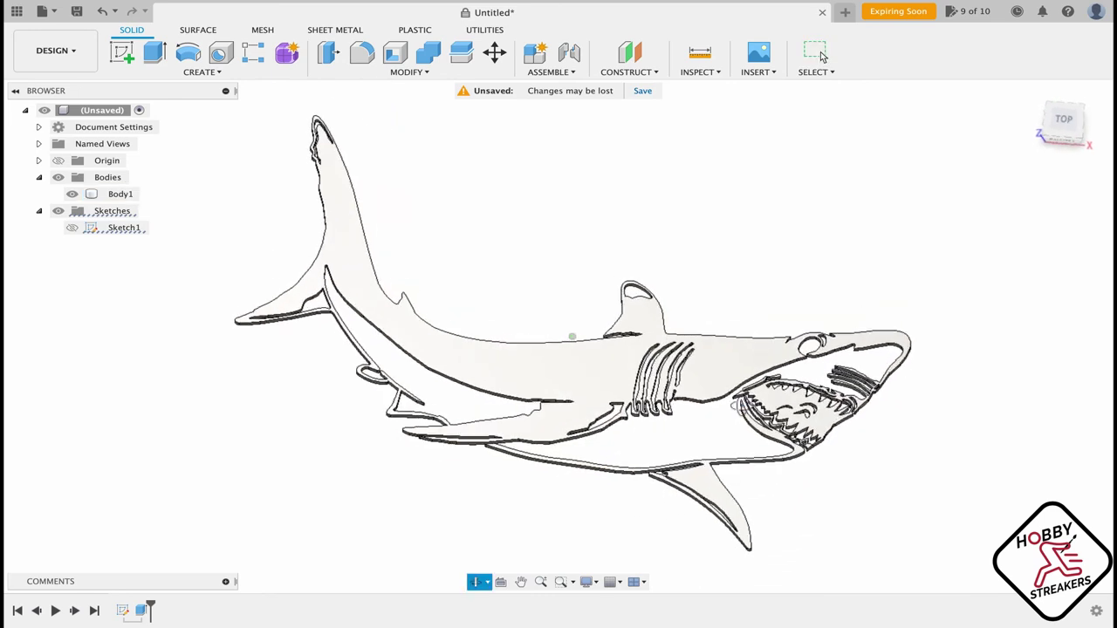
# Inspect the widened joint between the lower fin and the belly line at an angle and from above.
pyautogui.click(820, 56)
pyautogui.click(524, 379)
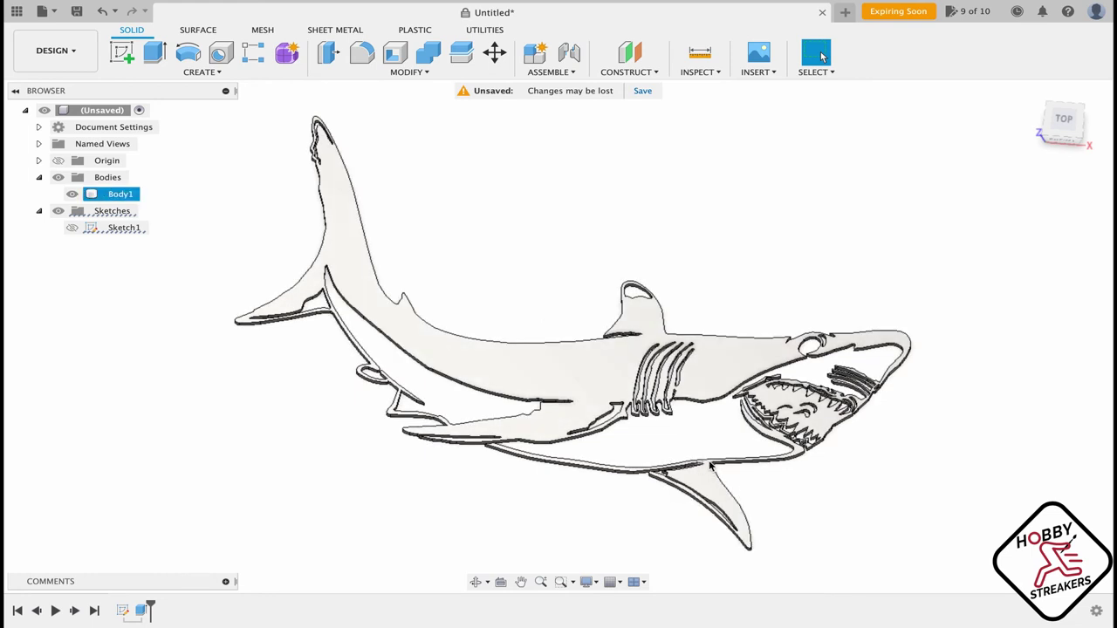
pyautogui.scroll(5, 709, 469)
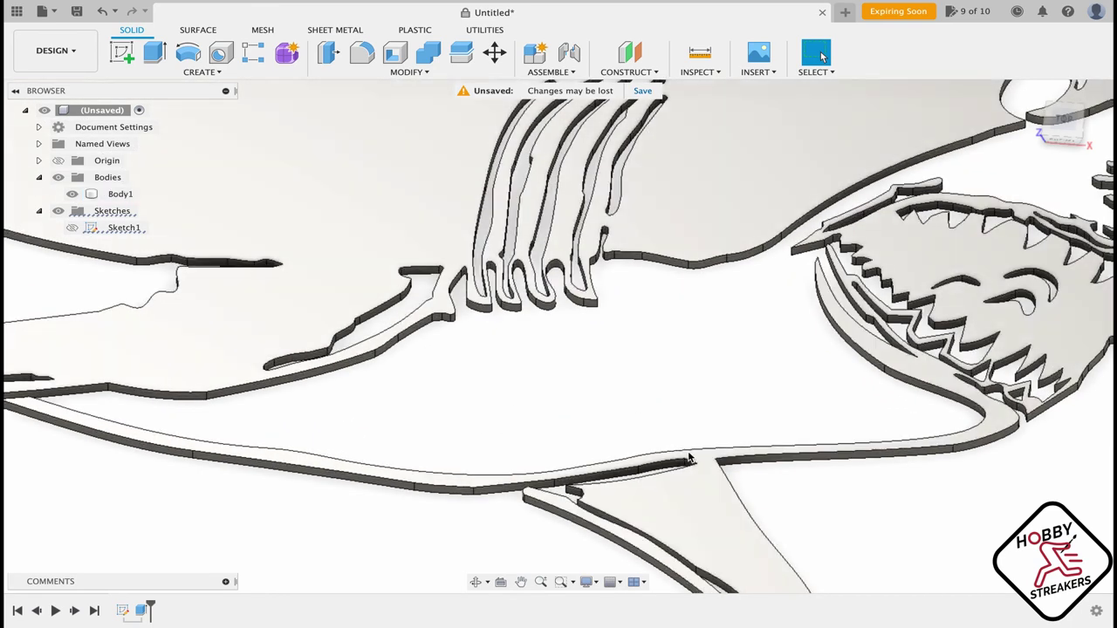
pyautogui.keyDown('shift'); pyautogui.moveTo(601, 407); pyautogui.dragTo(707, 430, button='middle'); pyautogui.keyUp('shift')
pyautogui.scroll(-5, 707, 431)
pyautogui.click(707, 432)
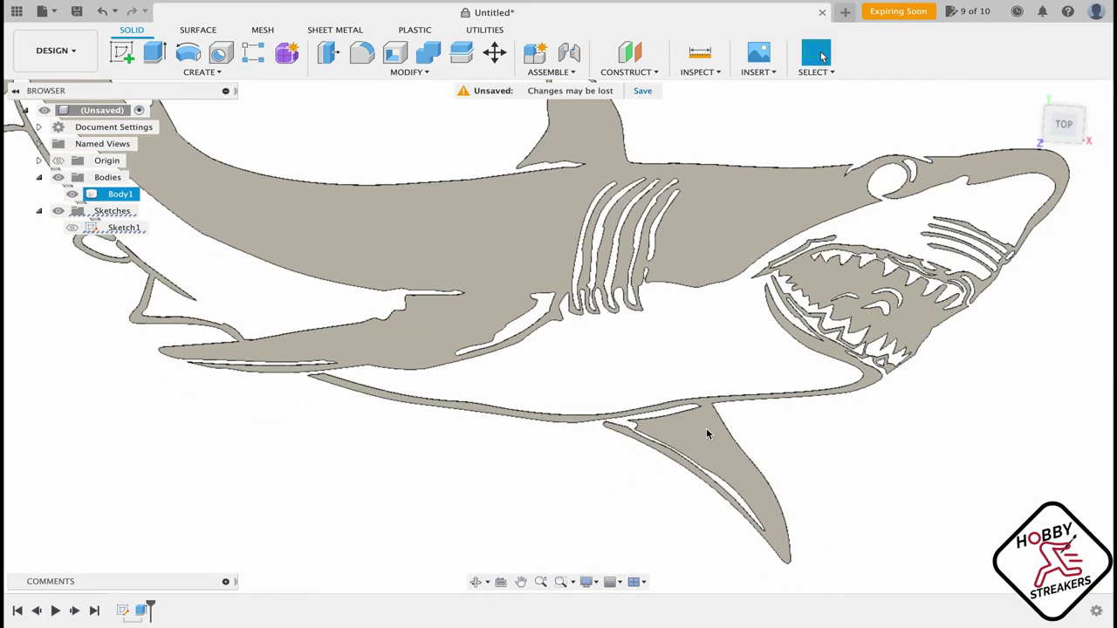
pyautogui.scroll(-3, 707, 433)
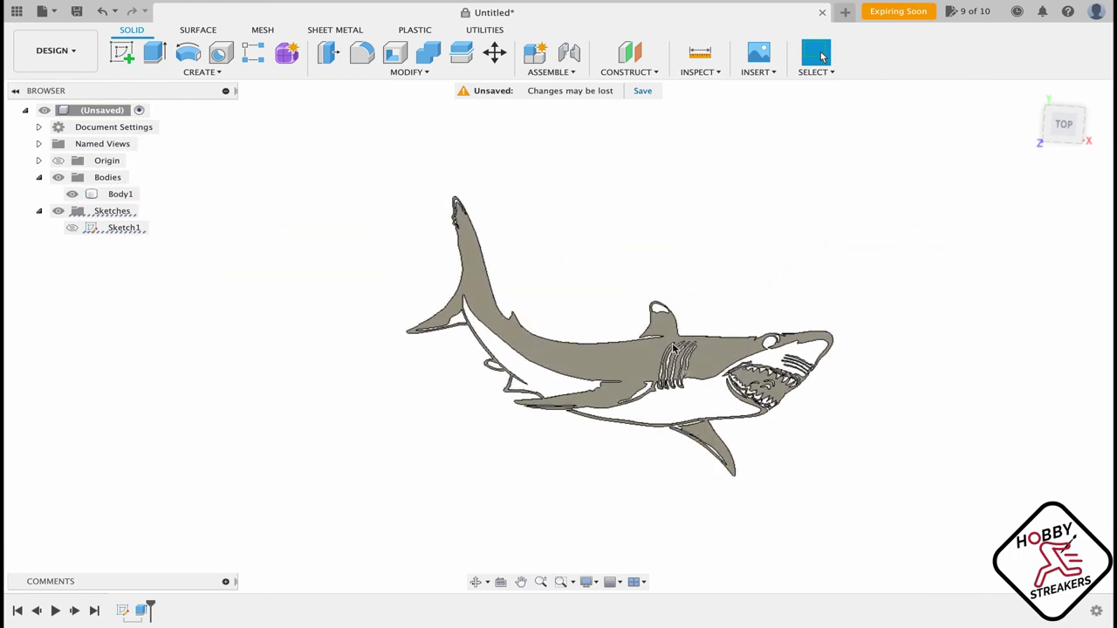
pyautogui.scroll(4, 742, 249)
pyautogui.moveTo(672, 333); pyautogui.dragTo(684, 314, button='middle')
pyautogui.click(952, 518)
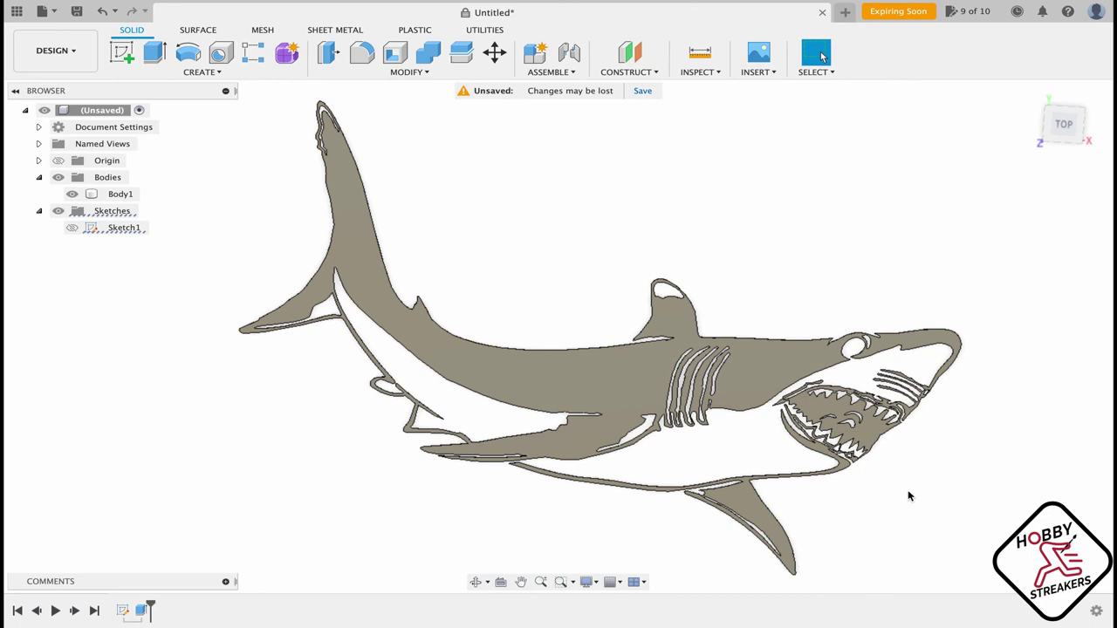
pyautogui.click(773, 77)
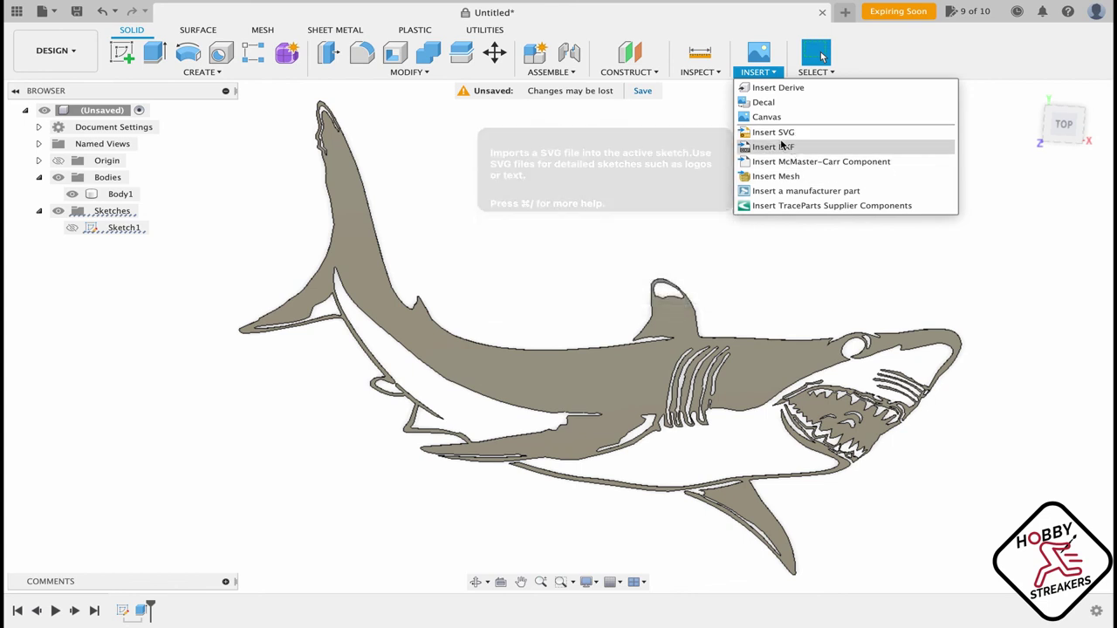
pyautogui.click(599, 155)
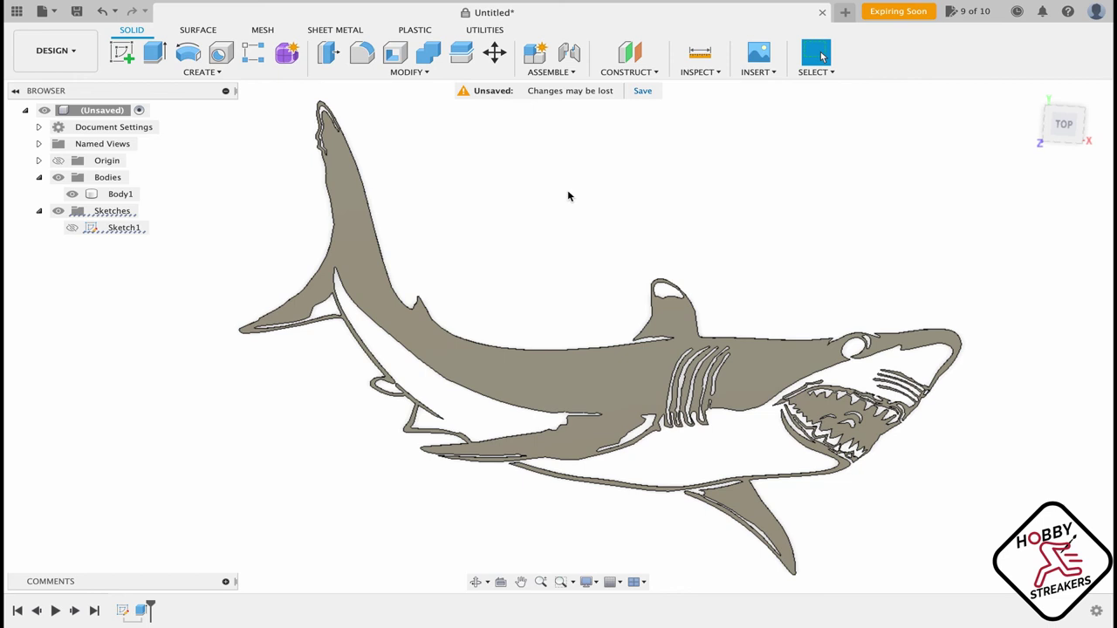
pyautogui.scroll(-3, 531, 231)
pyautogui.scroll(2, 533, 235)
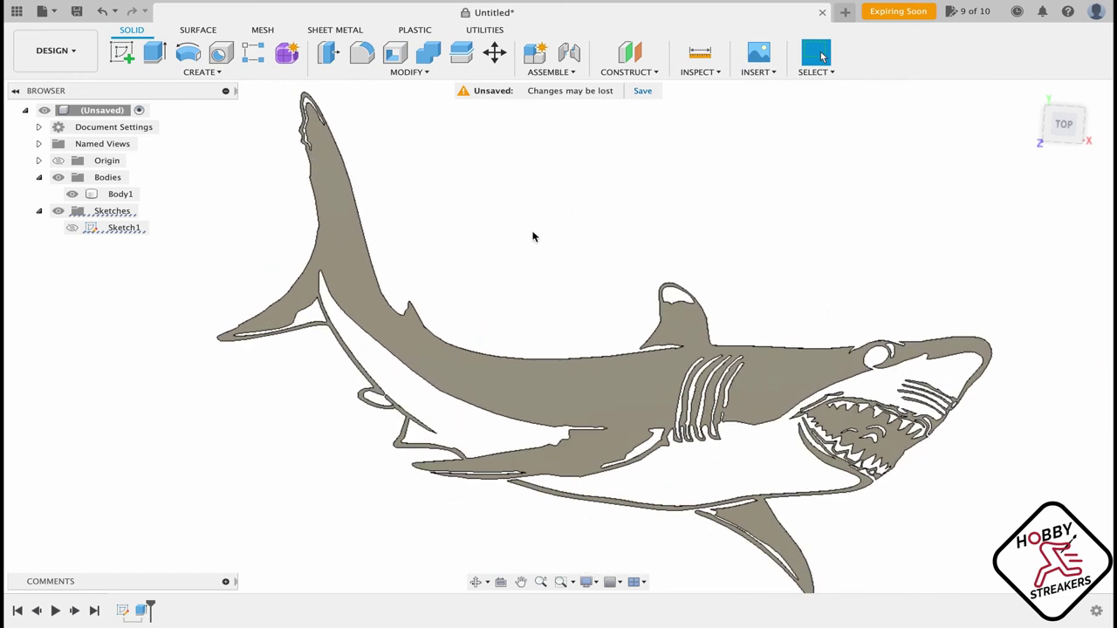
pyautogui.scroll(-1, 533, 236)
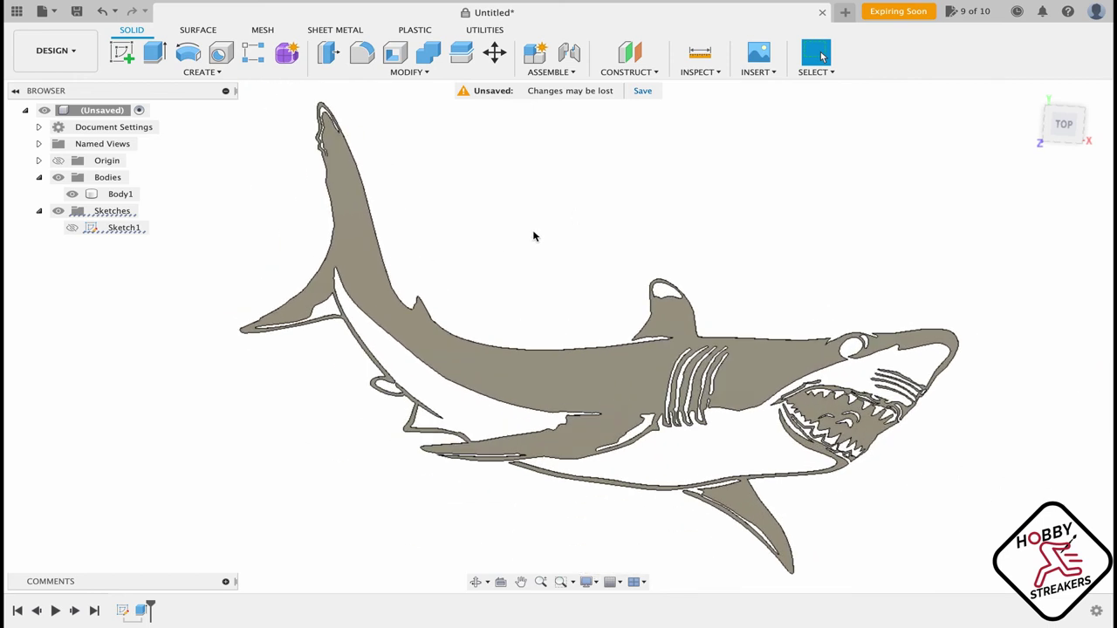
# Switch to Ultimaker Cura and examine the layer preview of the sliced helmeted figure on the build plate.
pyautogui.hotkey('ctrl', 'Up')
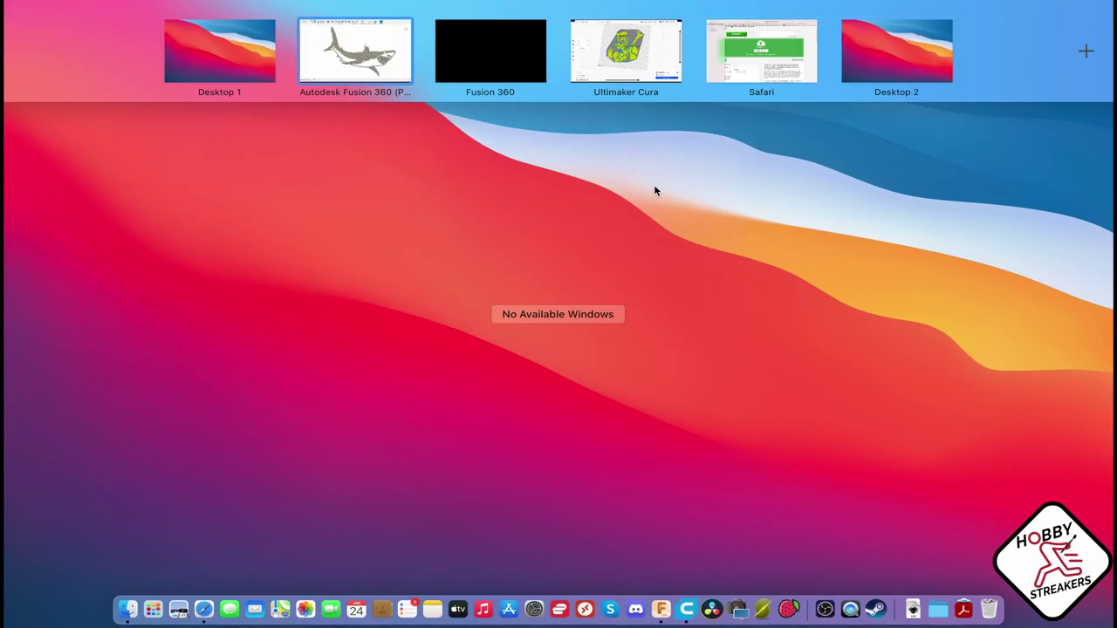
pyautogui.click(491, 66)
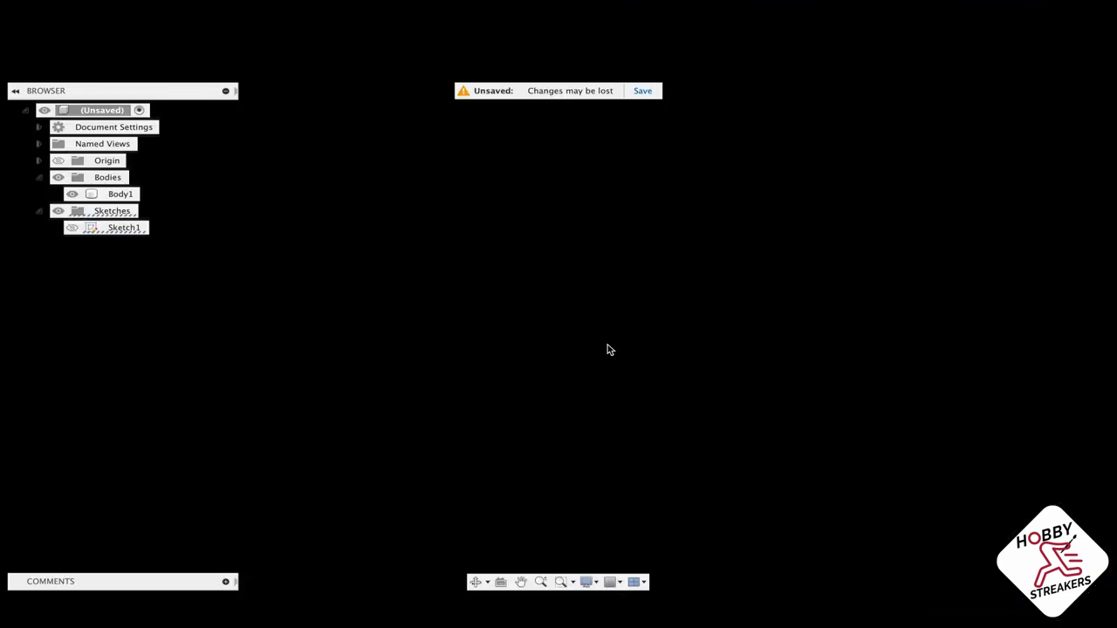
pyautogui.moveTo(4, 3)
pyautogui.click(487, 59)
pyautogui.hotkey('ctrl', 'Up')
pyautogui.click(618, 75)
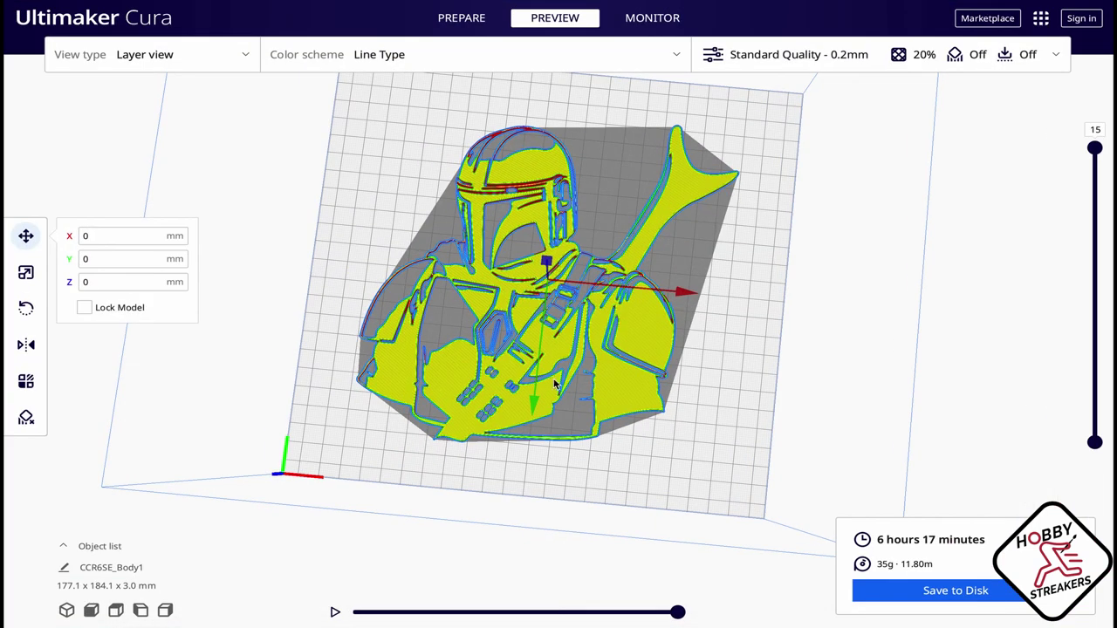
pyautogui.scroll(-2, 559, 400)
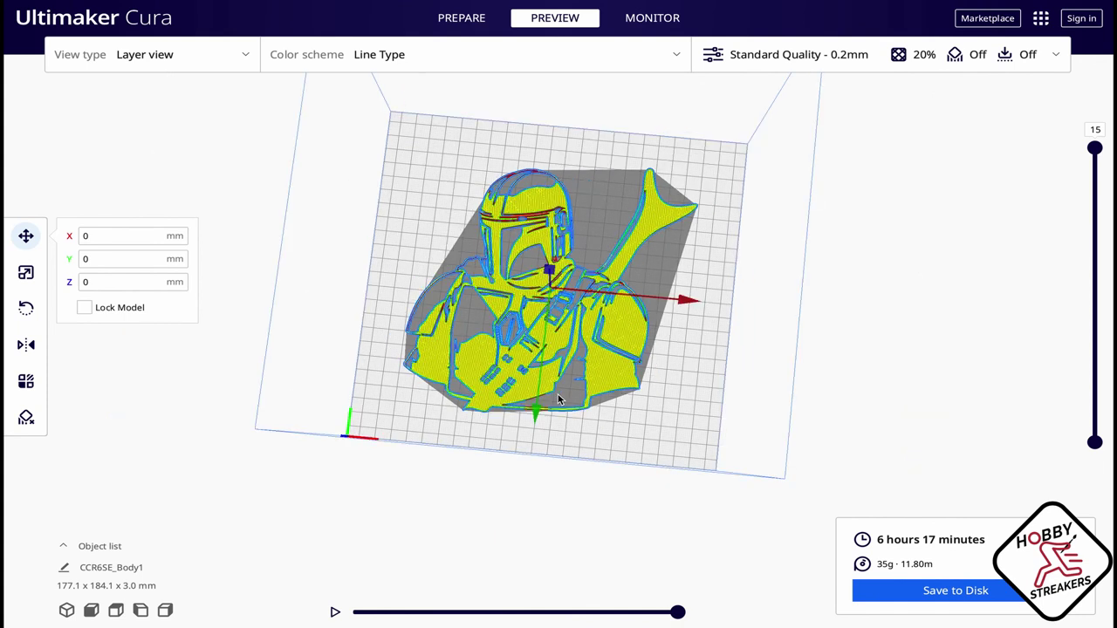
pyautogui.scroll(2, 559, 400)
pyautogui.moveTo(641, 431); pyautogui.dragTo(590, 412, button='right')
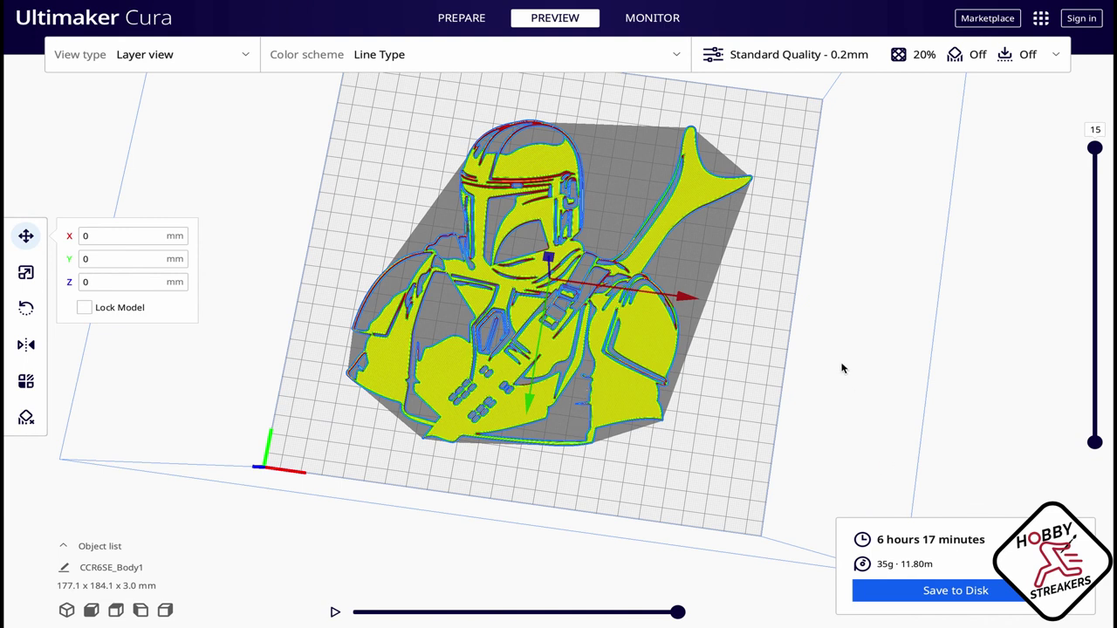
pyautogui.moveTo(842, 369); pyautogui.dragTo(803, 366, button='right')
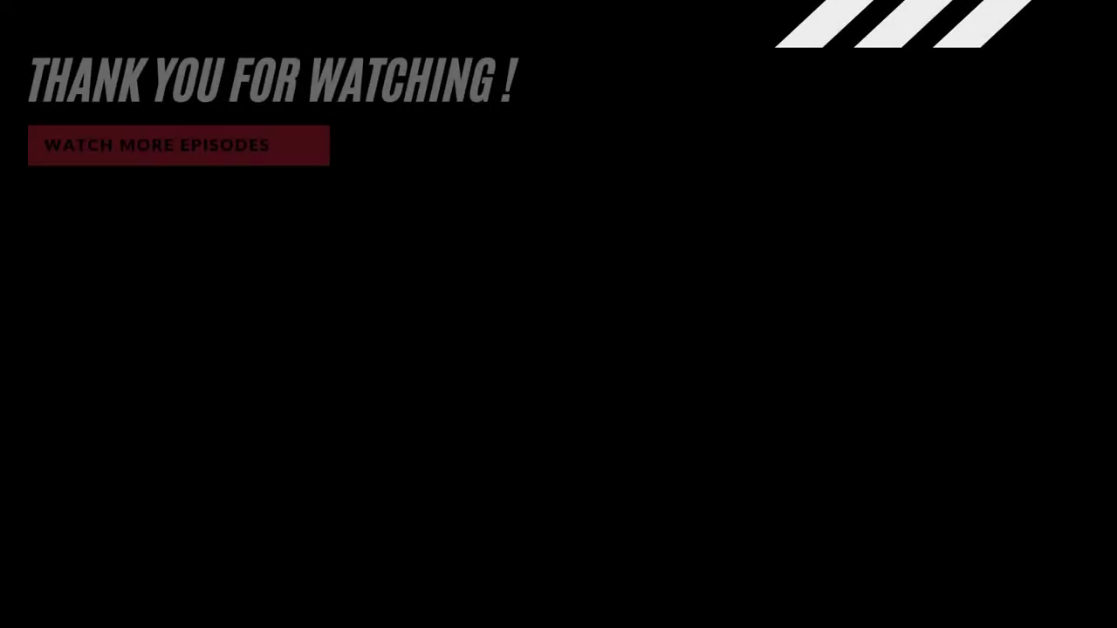